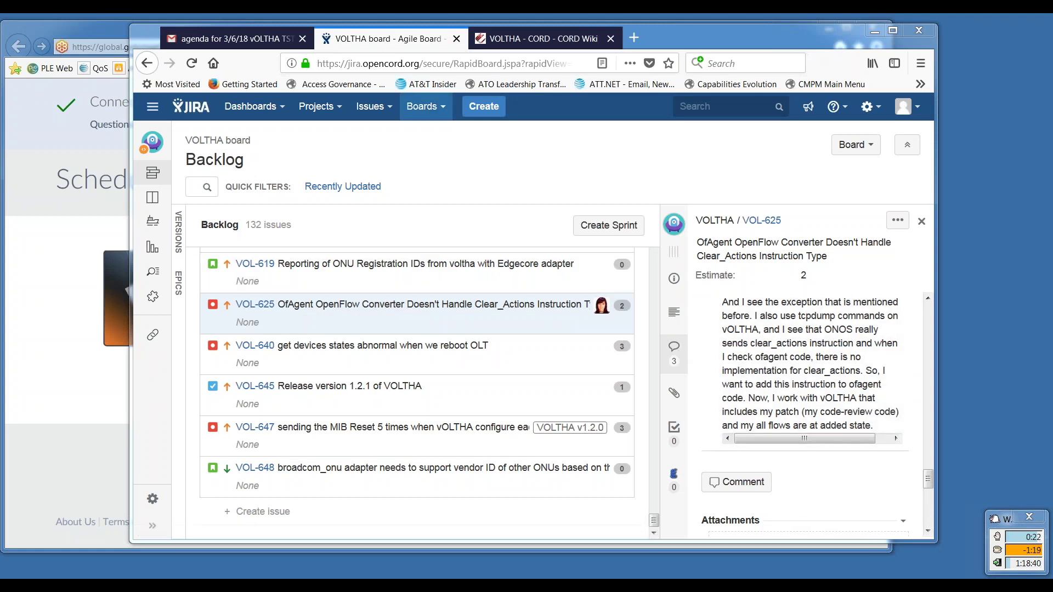
Step: Review the 3/13/18 VOLTHA TST call agenda in the Gmail draft, highlighting each main agenda item in turn
{"action": "left_click", "coordinate": [239, 39]}
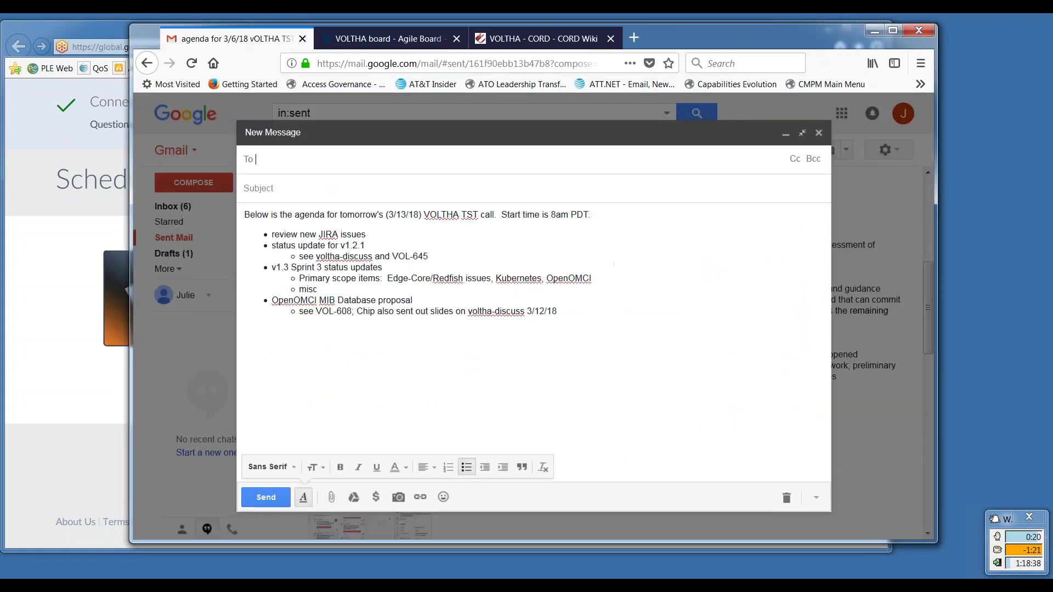
{"action": "triple_click", "coordinate": [328, 234]}
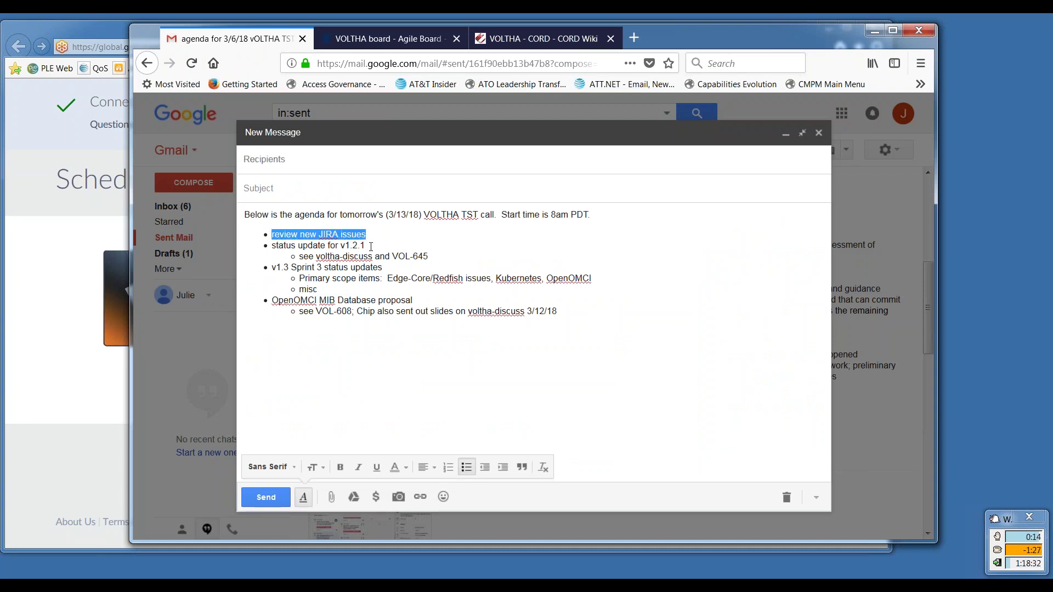
{"action": "triple_click", "coordinate": [352, 249]}
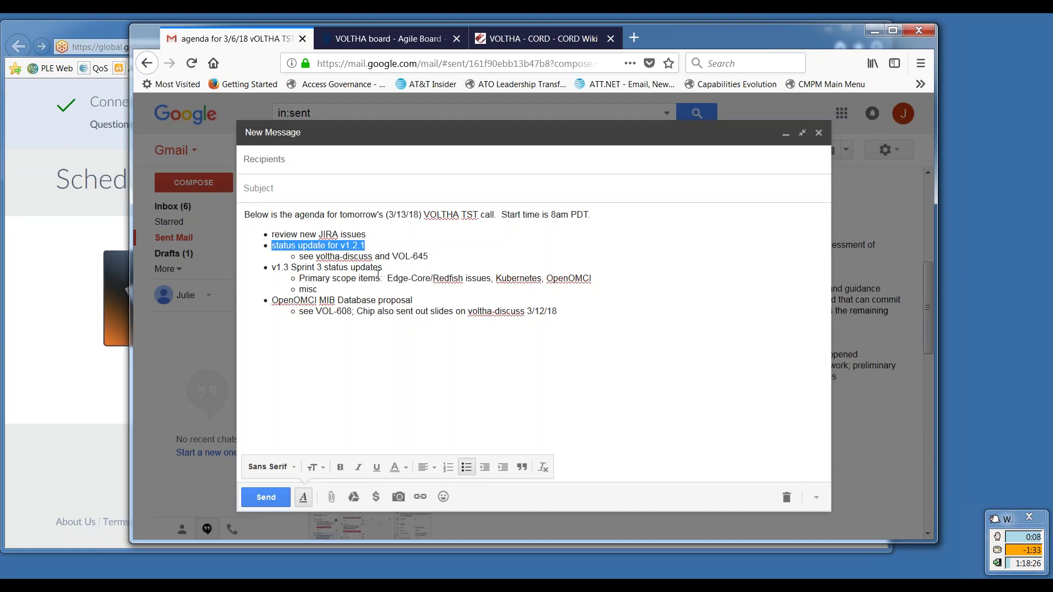
{"action": "triple_click", "coordinate": [351, 268]}
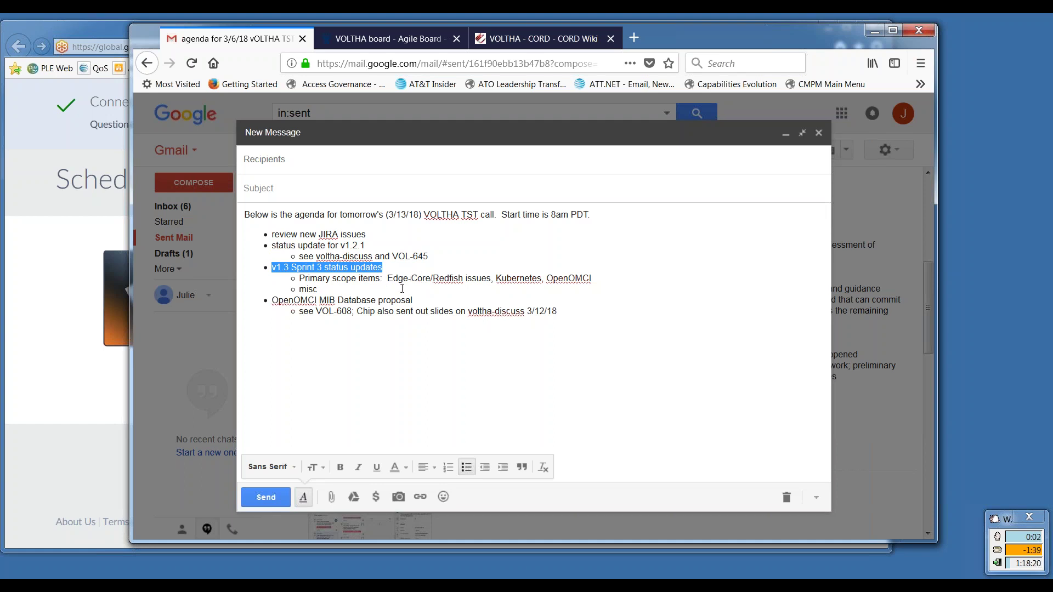
{"action": "triple_click", "coordinate": [370, 303]}
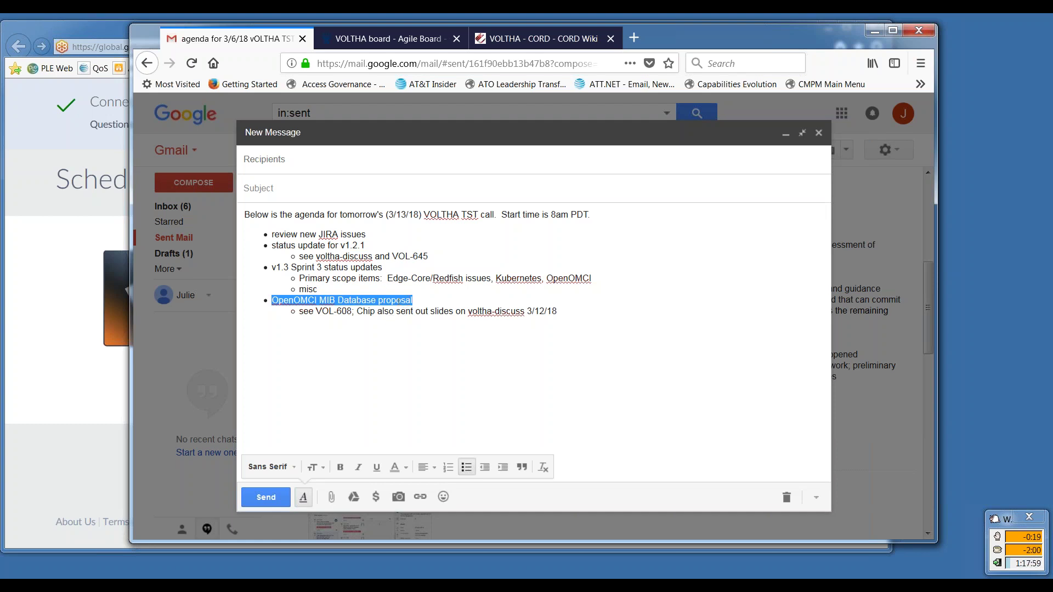
{"action": "left_click", "coordinate": [398, 300]}
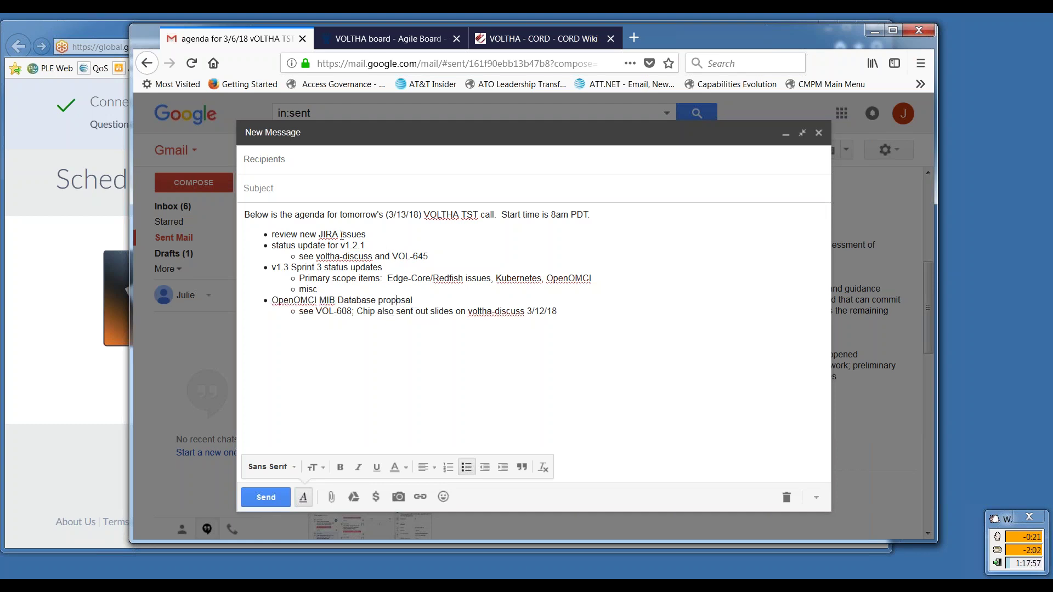
Step: Switch to the JIRA backlog and open the full page of issue VOL-648 to read its details and description
{"action": "left_click", "coordinate": [392, 38]}
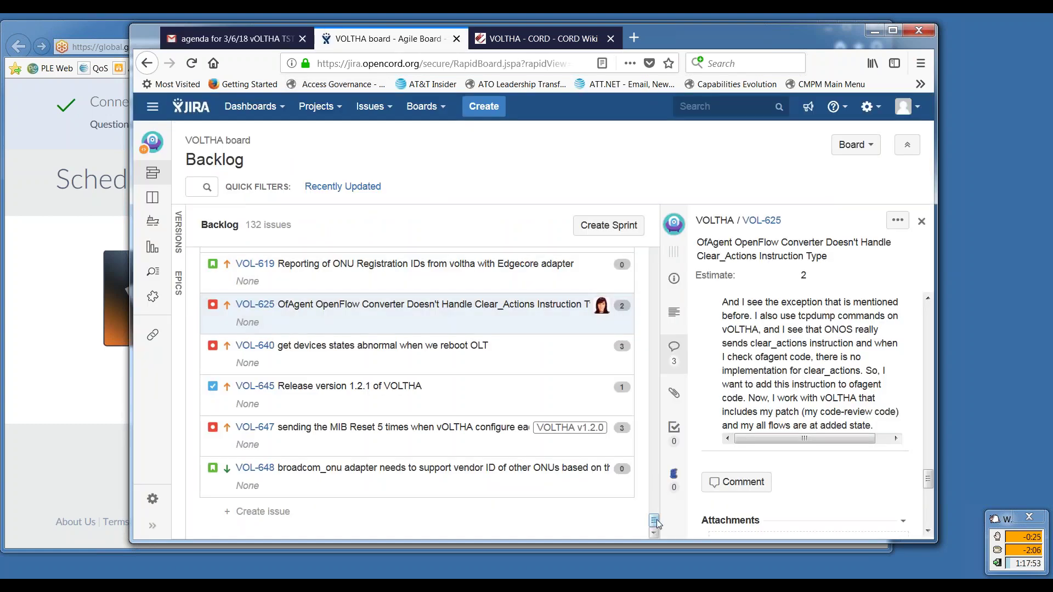
{"action": "left_click", "coordinate": [508, 482]}
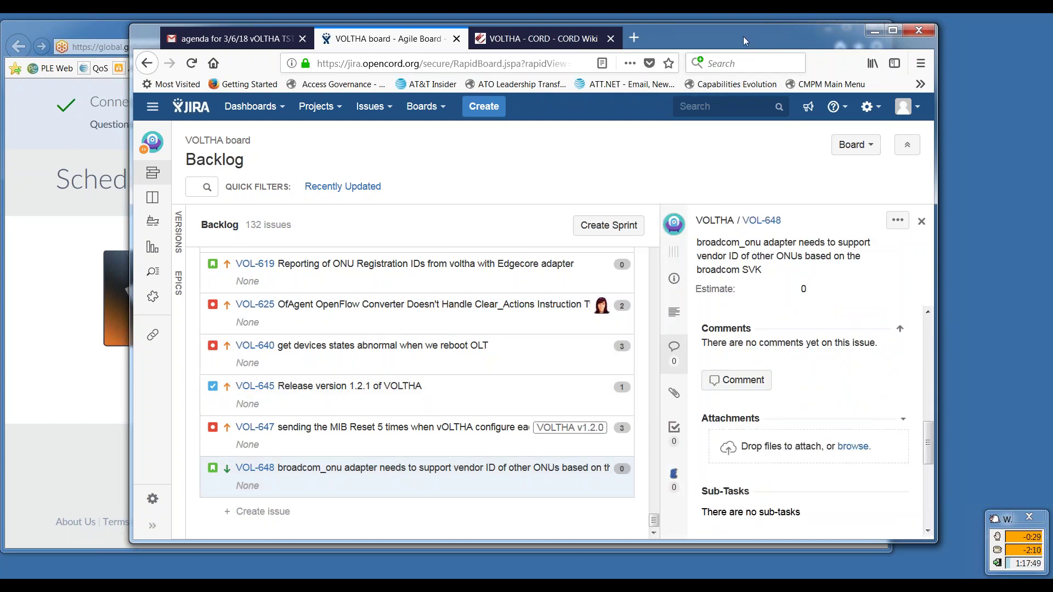
{"action": "left_click_drag", "start_coordinate": [732, 37], "coordinate": [640, 28]}
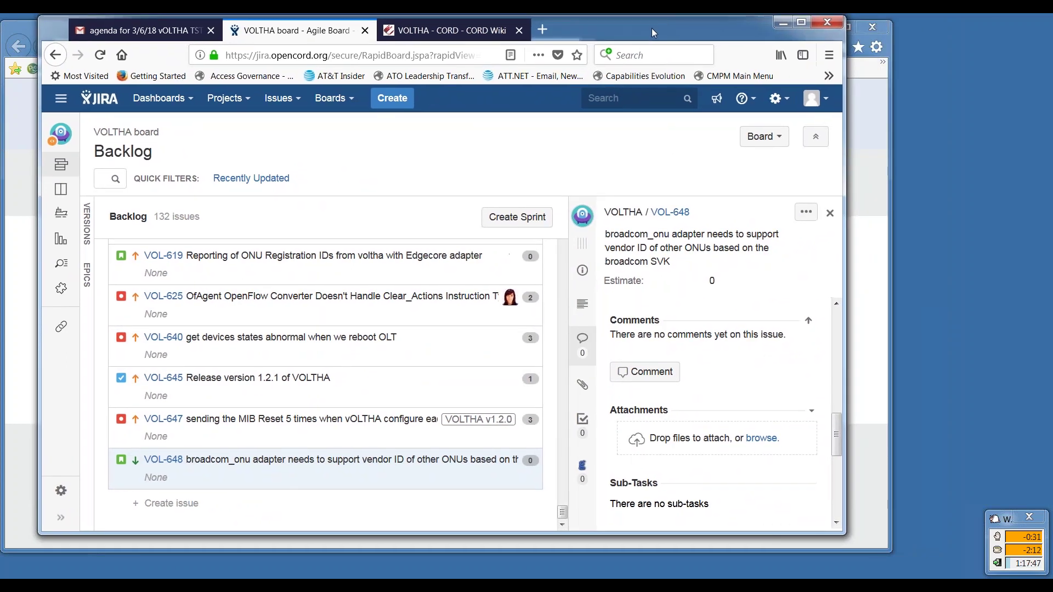
{"action": "left_click", "coordinate": [672, 213]}
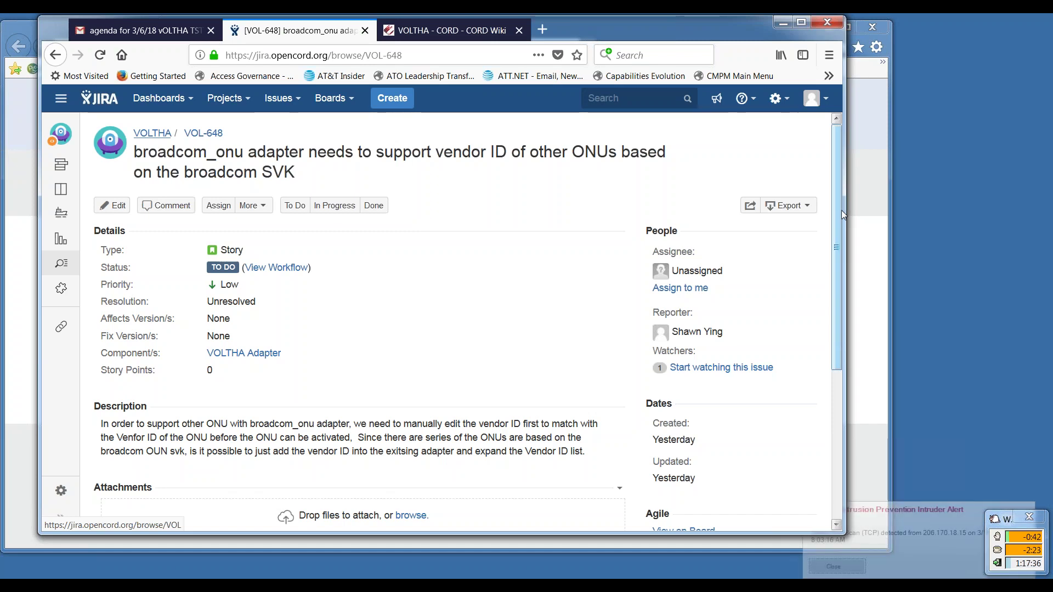
{"action": "left_click_drag", "start_coordinate": [839, 213], "coordinate": [828, 242]}
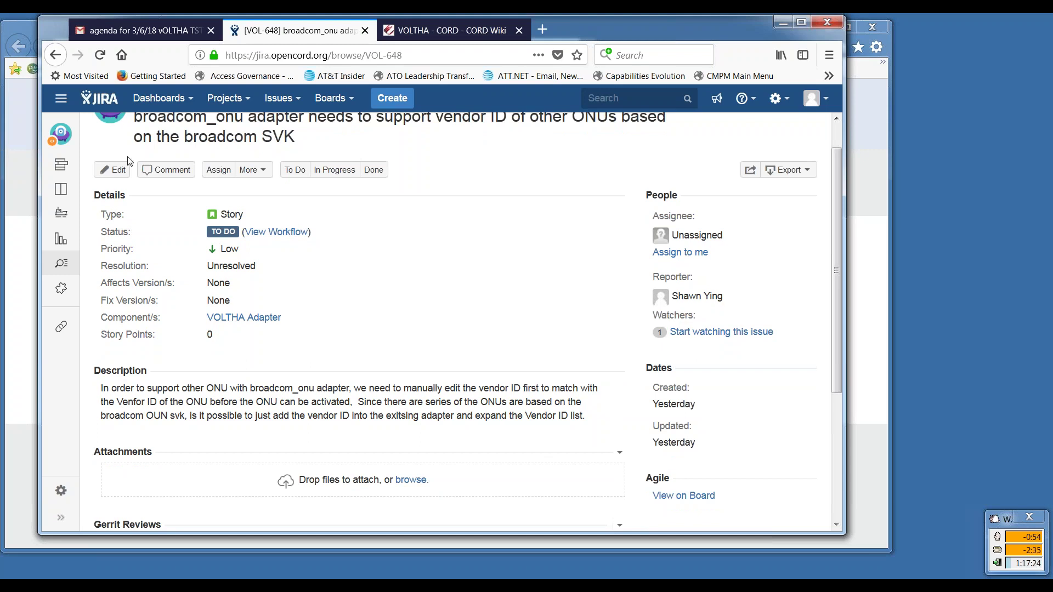
{"action": "left_click", "coordinate": [112, 170]}
{"action": "left_click", "coordinate": [215, 301]}
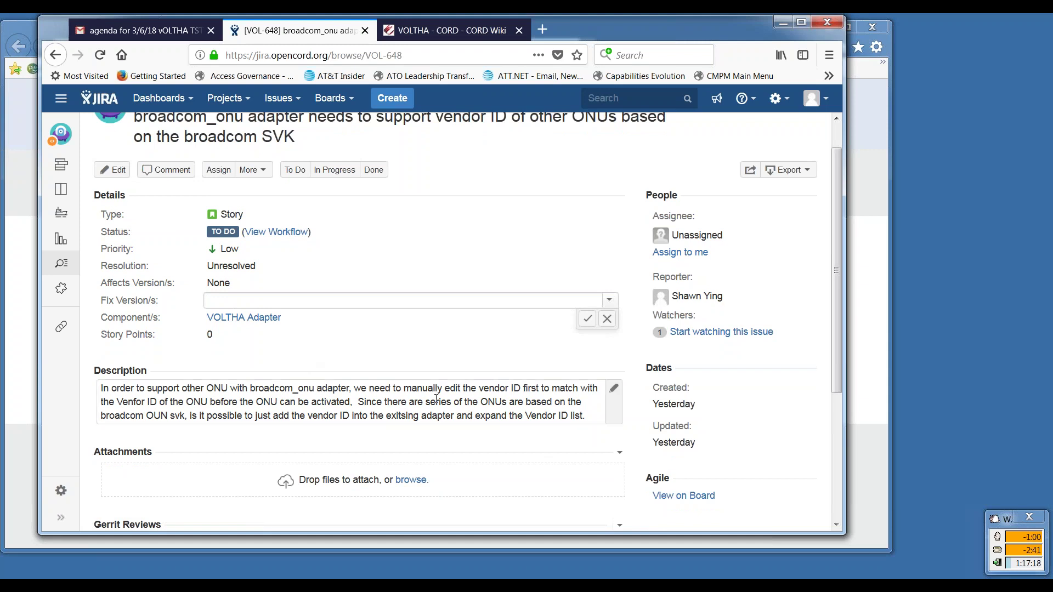
{"action": "left_click", "coordinate": [437, 399]}
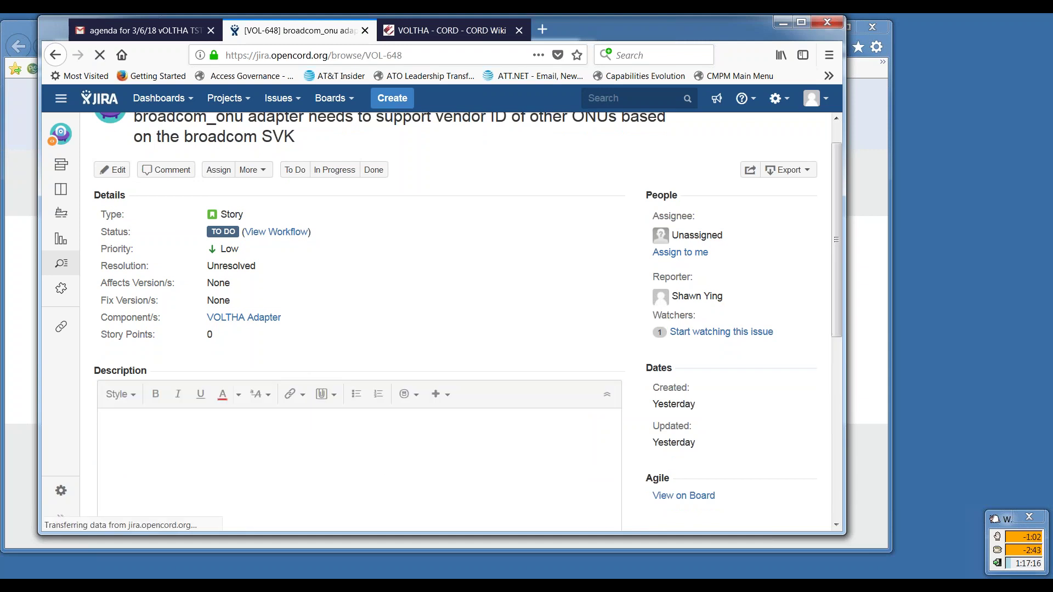
{"action": "left_click", "coordinate": [538, 354]}
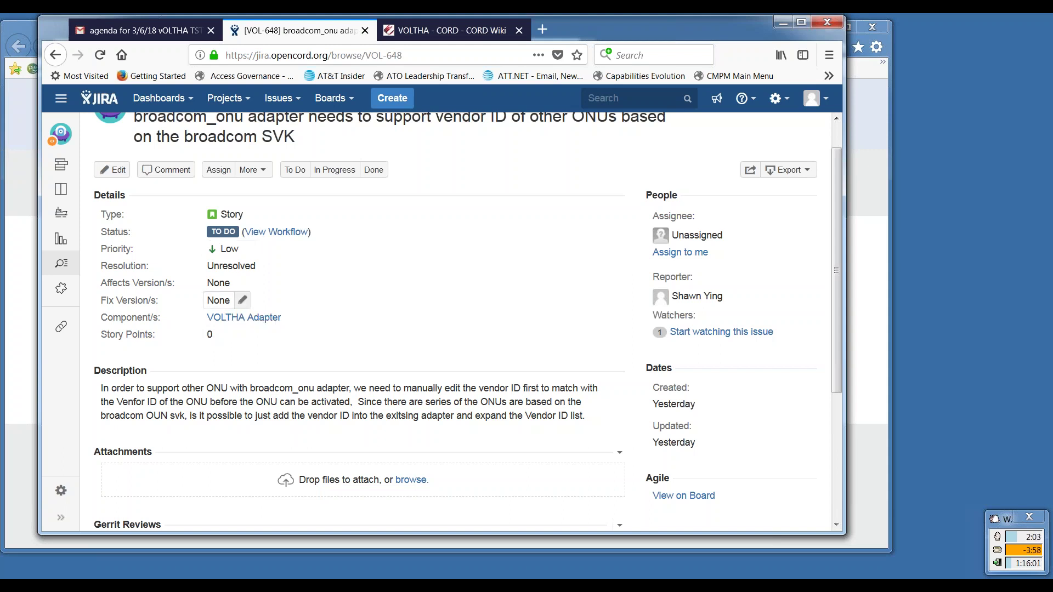
Step: Set the Fix Version of VOL-648 to VOLTHA v2.0 and save the change
{"action": "left_click", "coordinate": [225, 300]}
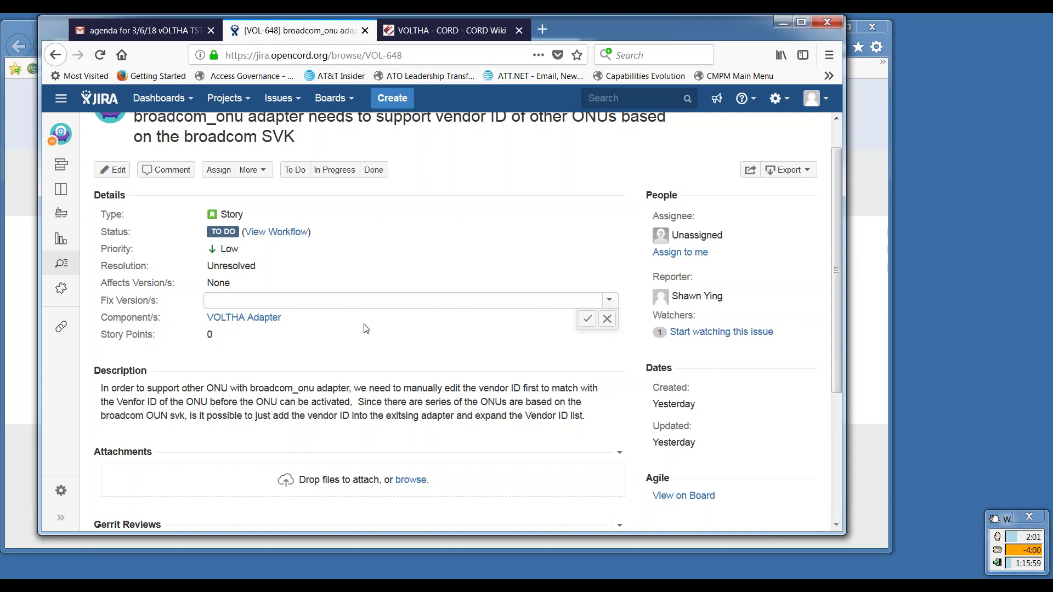
{"action": "left_click", "coordinate": [610, 301]}
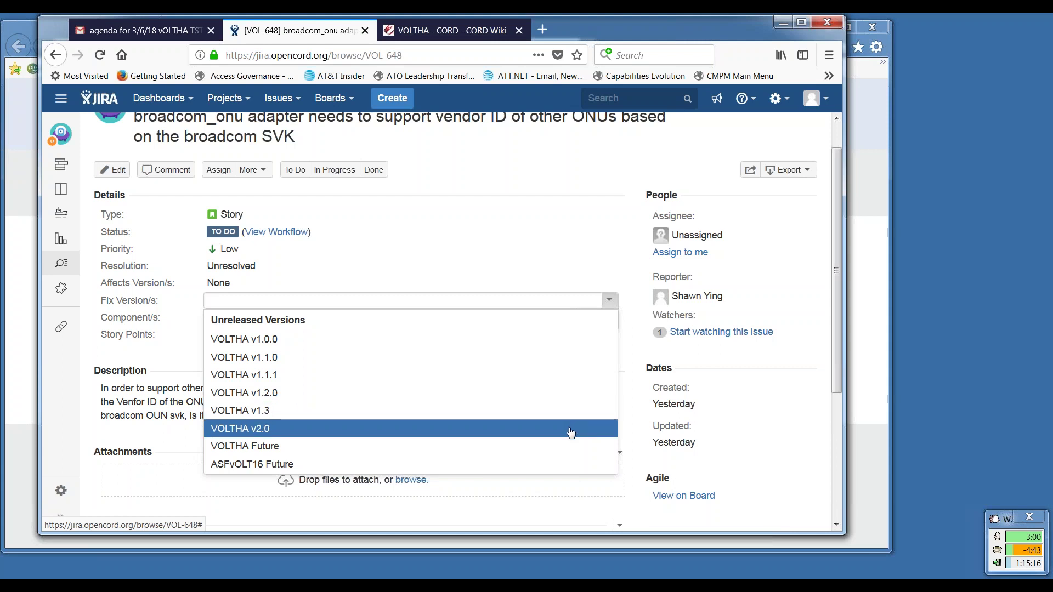
{"action": "left_click", "coordinate": [571, 430]}
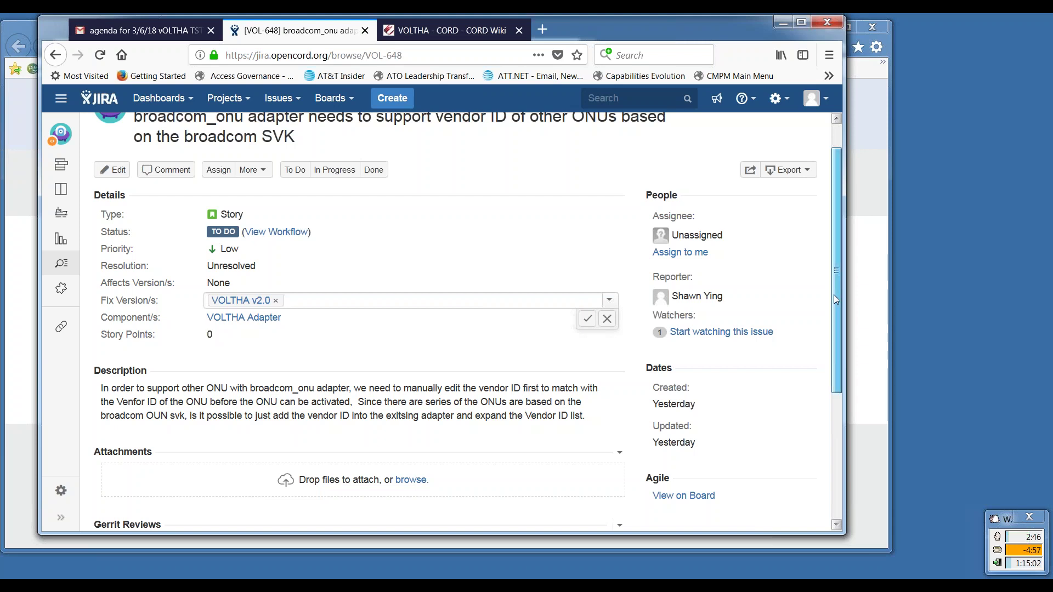
{"action": "mouse_move", "coordinate": [837, 298]}
{"action": "left_mouse_down"}
{"action": "mouse_move", "coordinate": [847, 429]}
{"action": "mouse_move", "coordinate": [830, 286]}
{"action": "left_mouse_up"}
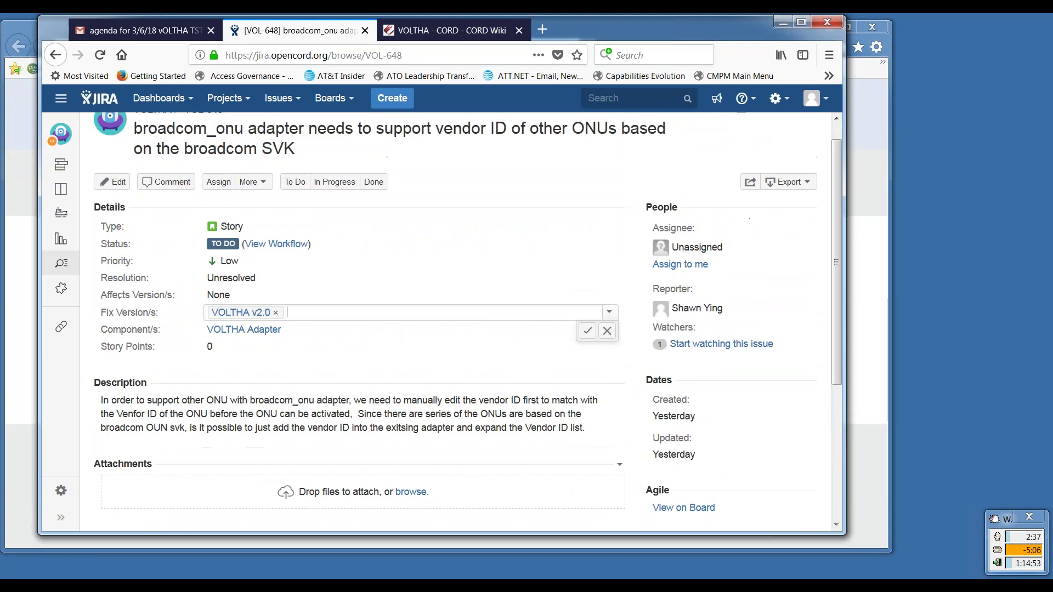
{"action": "left_click", "coordinate": [587, 330]}
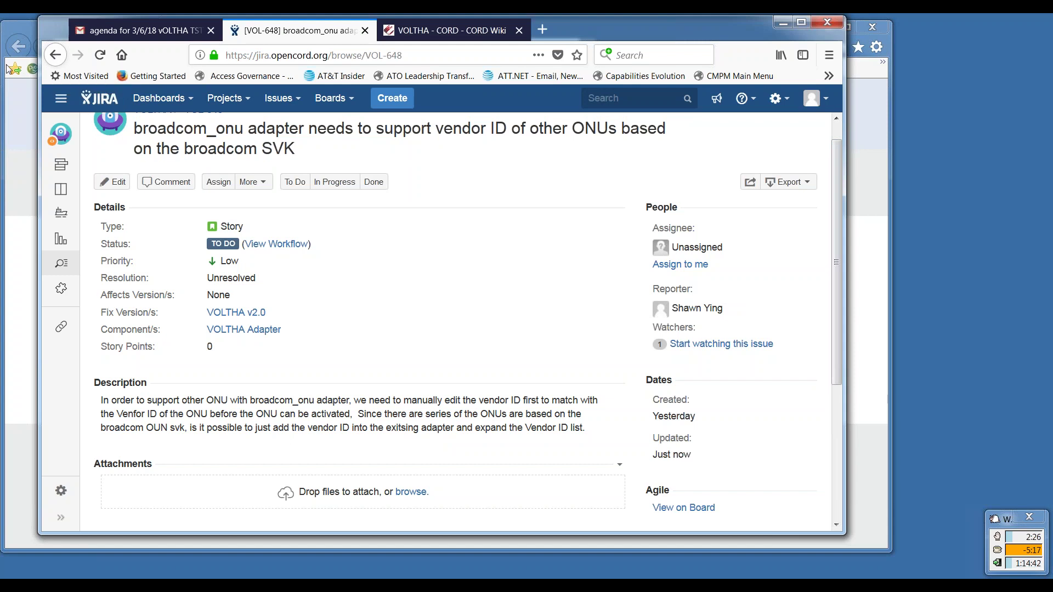
Step: Return to the VOLTHA backlog and open the full page of issue VOL-647 about the repeated MIB Reset
{"action": "left_click", "coordinate": [60, 60]}
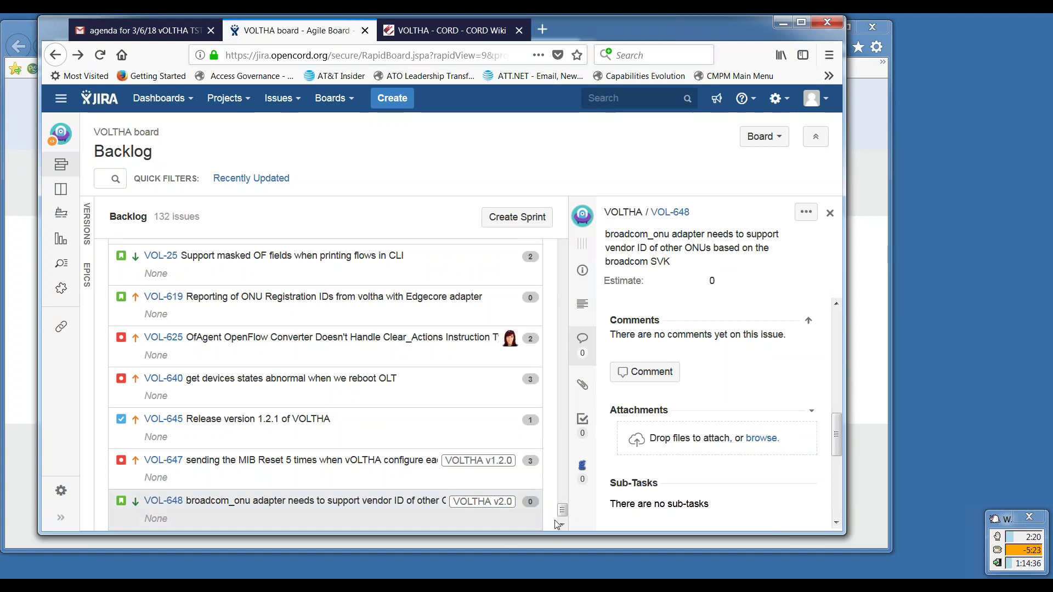
{"action": "scroll", "coordinate": [562, 518], "scroll_direction": "down", "scroll_amount": 2}
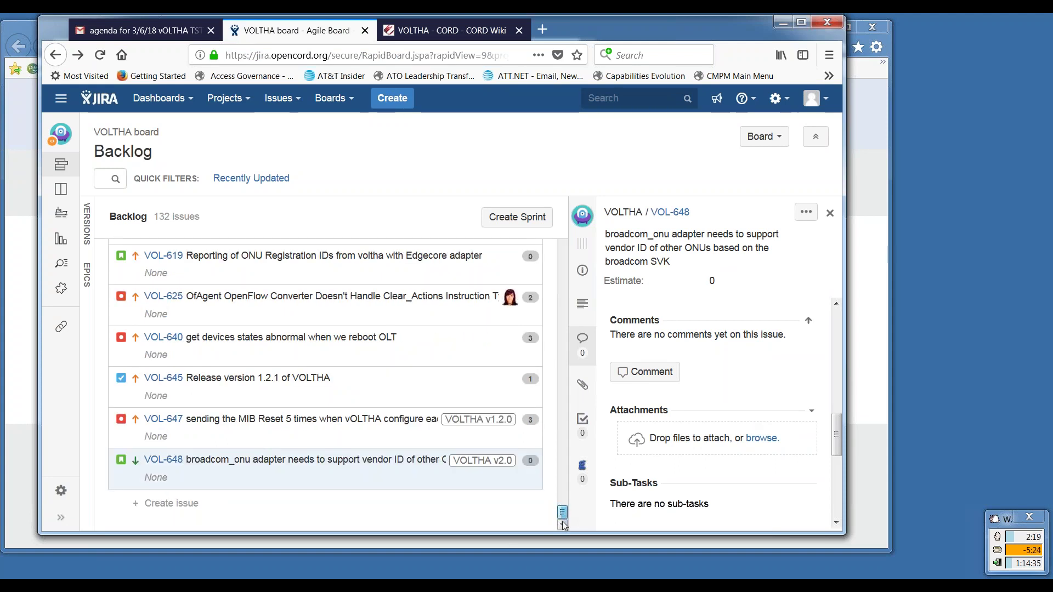
{"action": "left_click", "coordinate": [297, 432]}
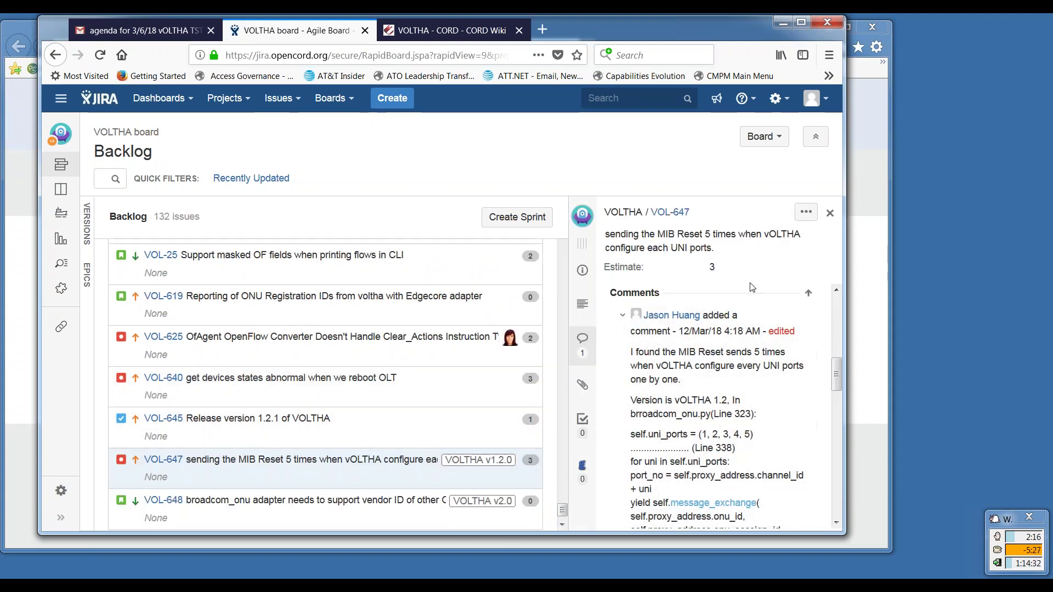
{"action": "left_click", "coordinate": [672, 212]}
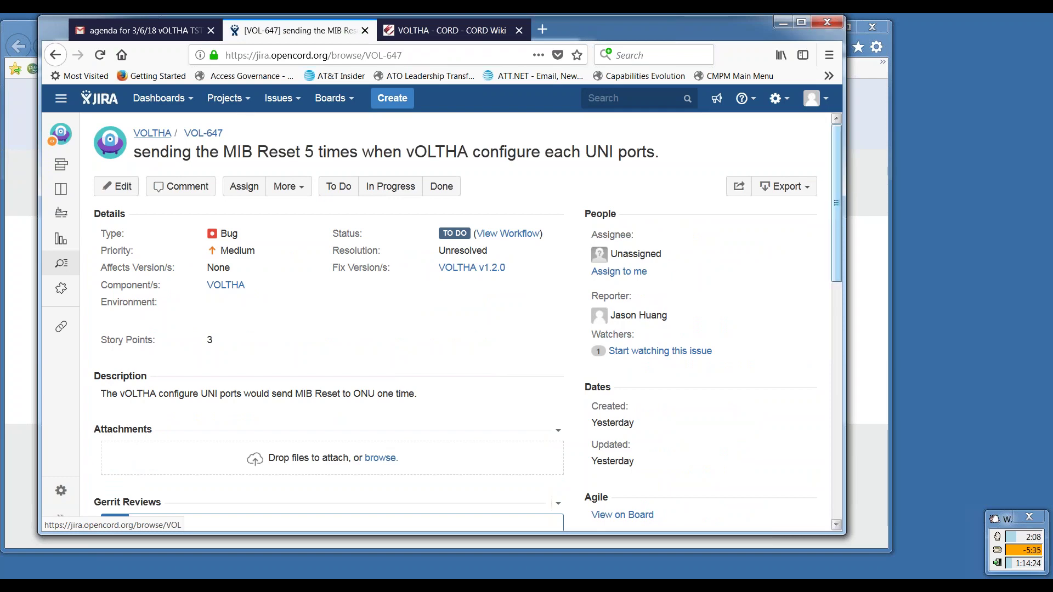
Step: Read through the existing code comment on VOL-647 and start a new comment below it
{"action": "left_click_drag", "start_coordinate": [840, 186], "coordinate": [860, 372]}
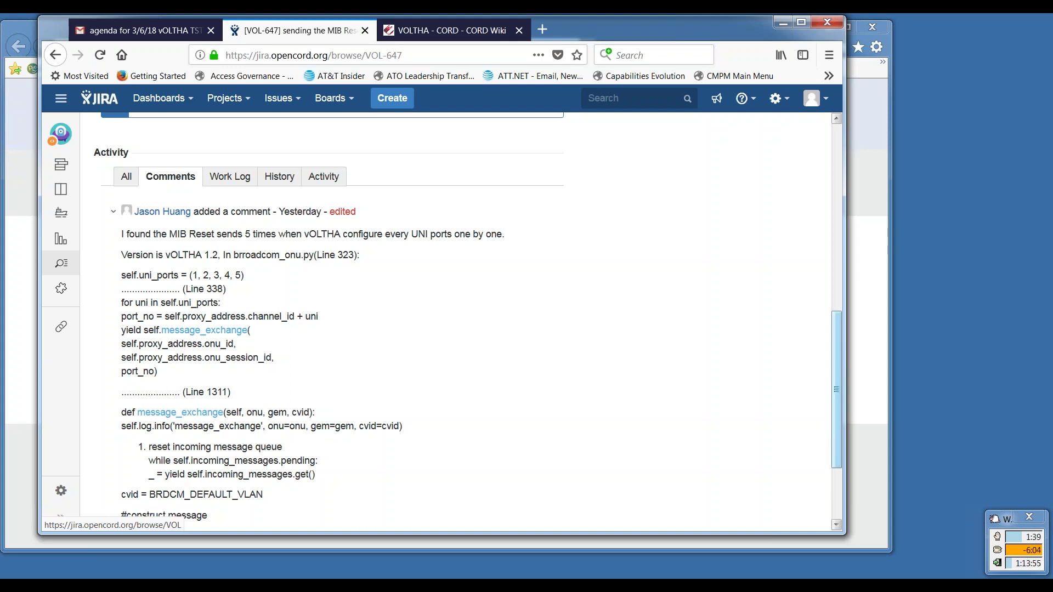
{"action": "left_click_drag", "start_coordinate": [840, 337], "coordinate": [837, 379]}
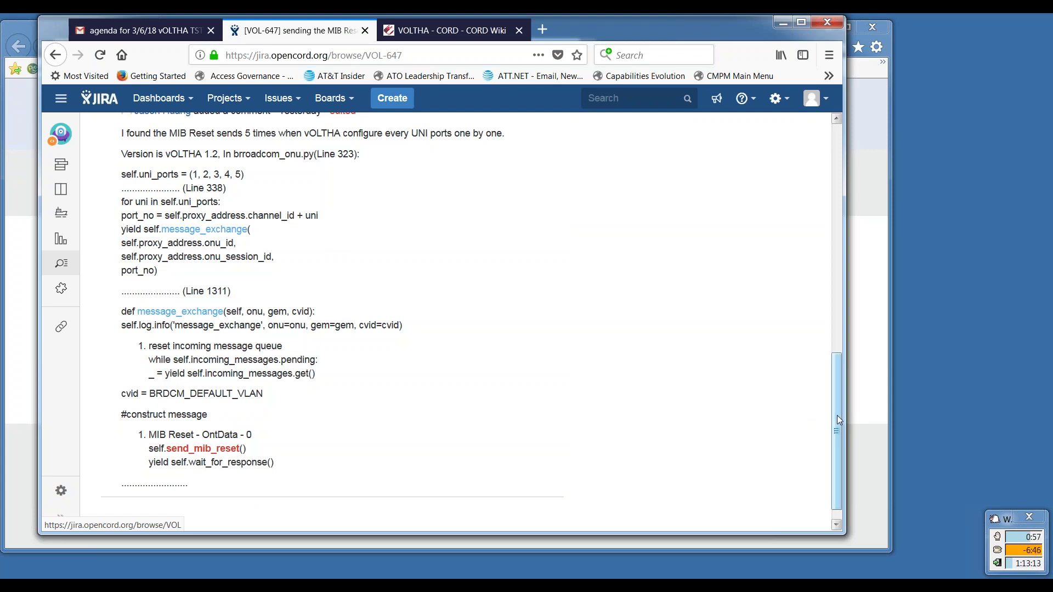
{"action": "left_click_drag", "start_coordinate": [837, 417], "coordinate": [838, 431]}
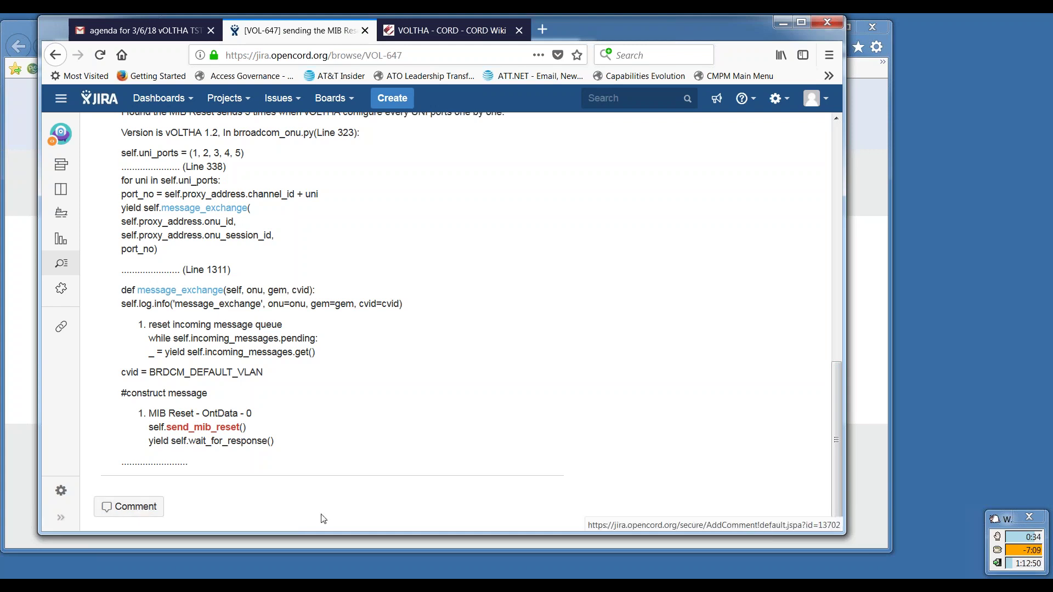
{"action": "left_click", "coordinate": [131, 507]}
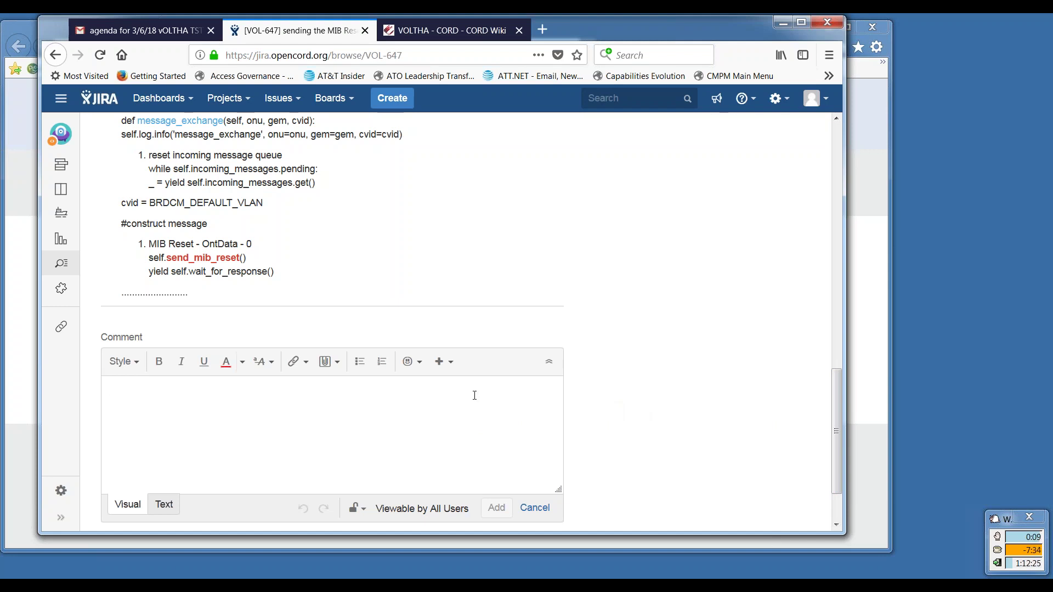
{"action": "type", "text": "@"}
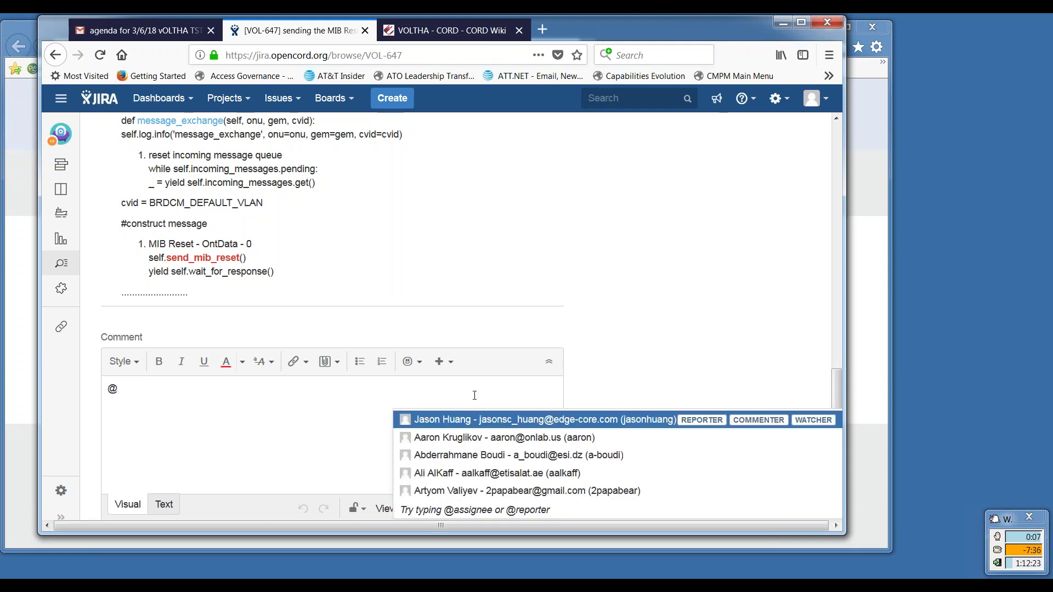
{"action": "type", "text": "k"}
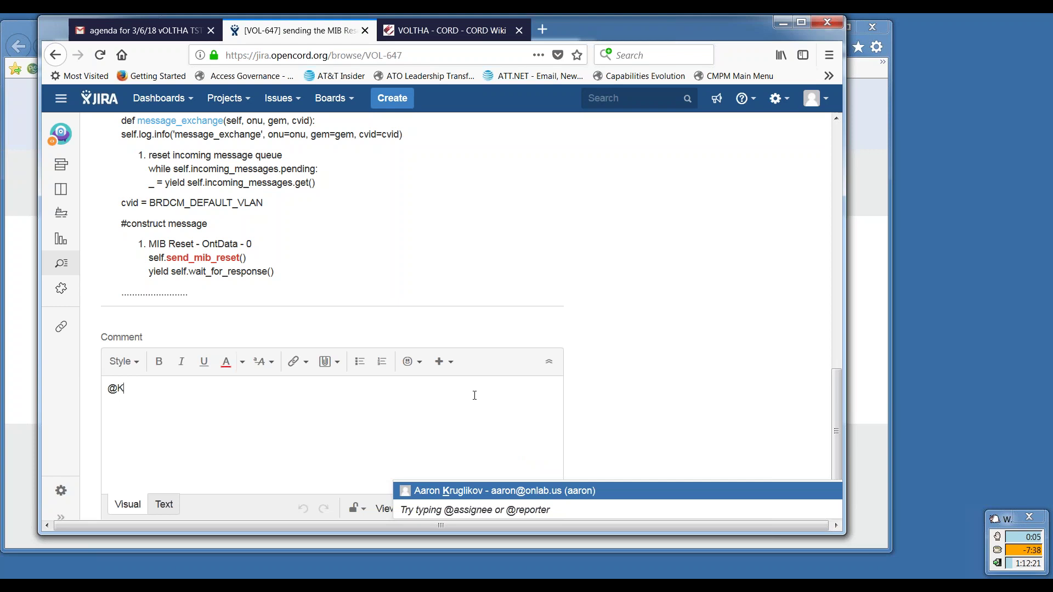
{"action": "key", "text": "BackSpace"}
{"action": "type", "text": "ki"}
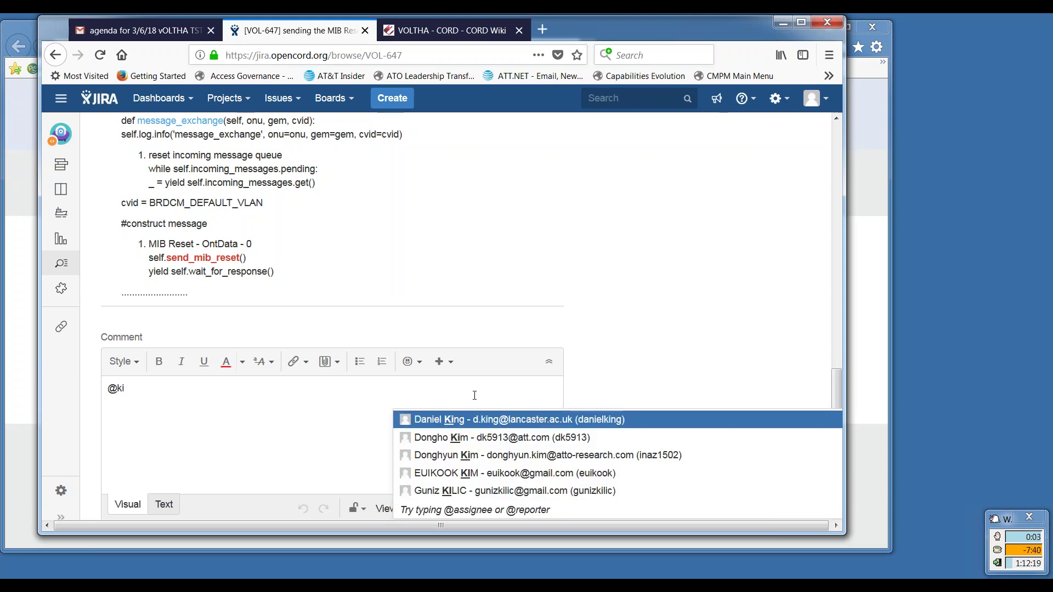
{"action": "key", "text": "BackSpace"}
{"action": "type", "text": "k"}
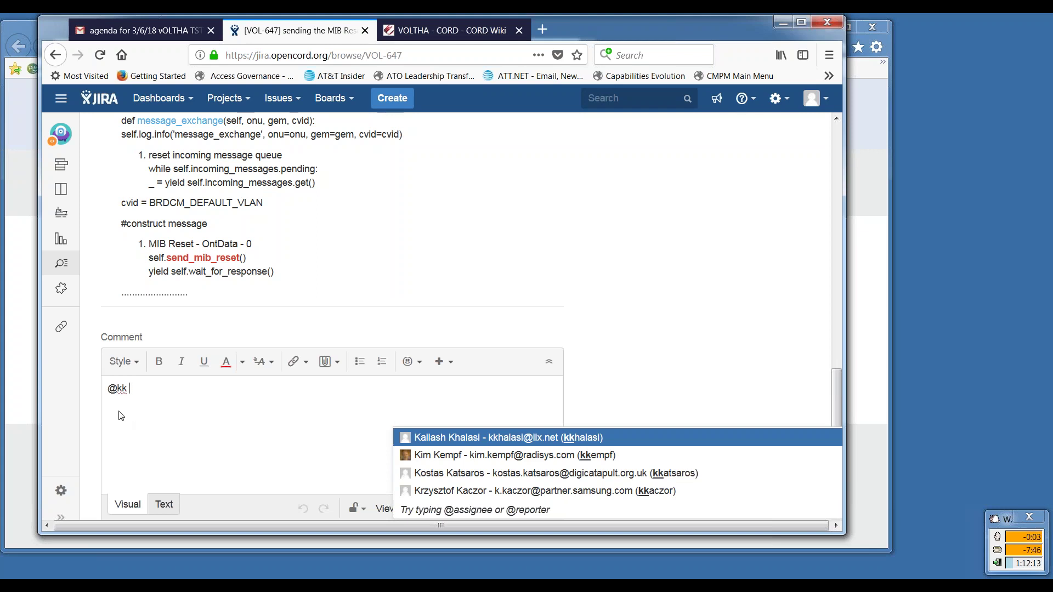
{"action": "key", "text": "BackSpace"}
{"action": "key", "text": "BackSpace"}
{"action": "key", "text": "BackSpace"}
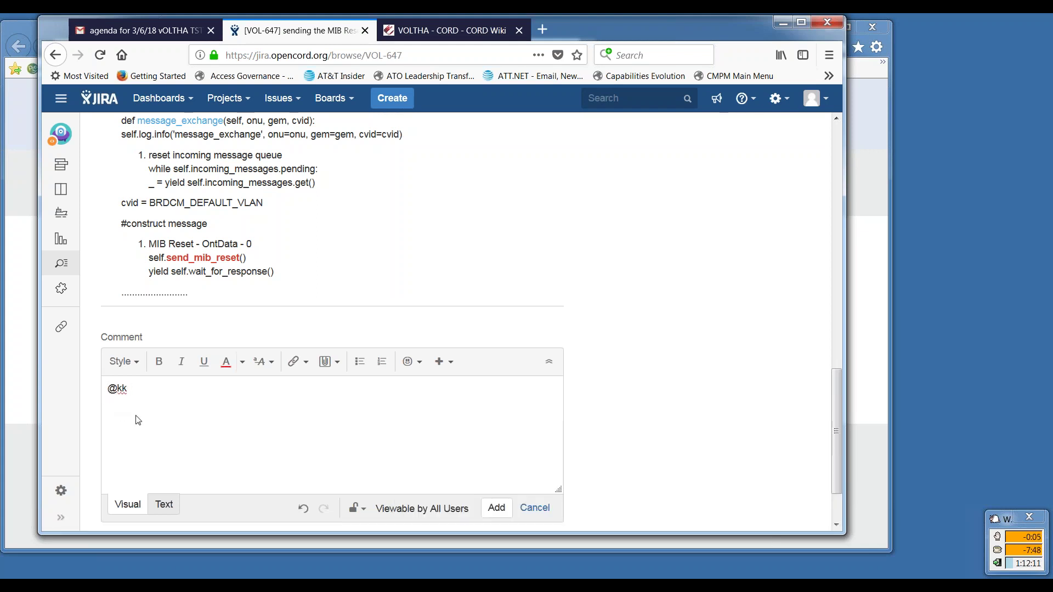
{"action": "key", "text": "BackSpace"}
Step: Begin the VOL-647 comment with "per", a mention of the Radisys colleague, and ", this was side effect from enabling"
{"action": "type", "text": "per @"}
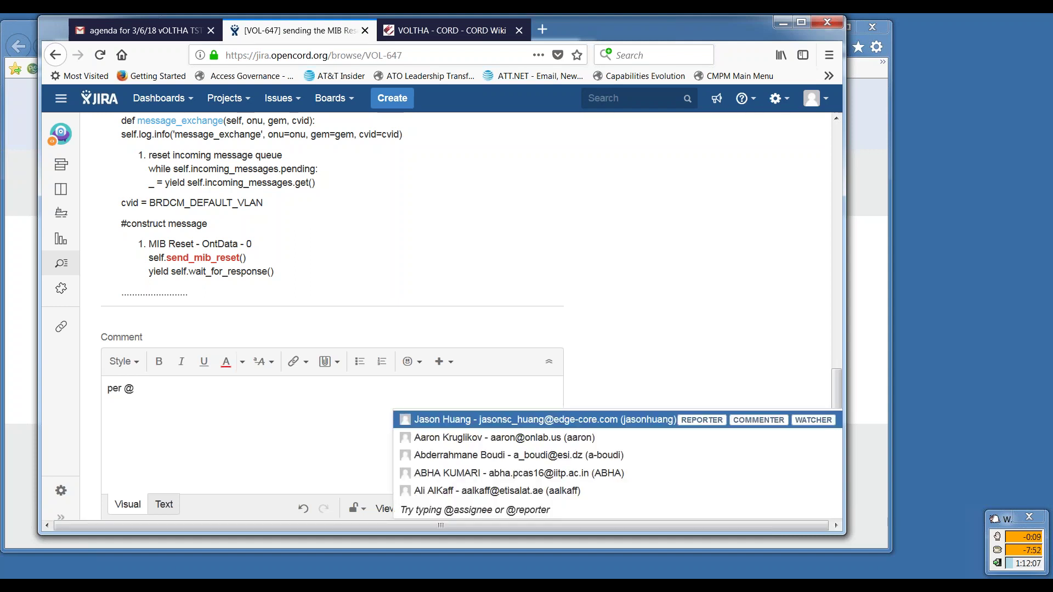
{"action": "type", "text": "kk"}
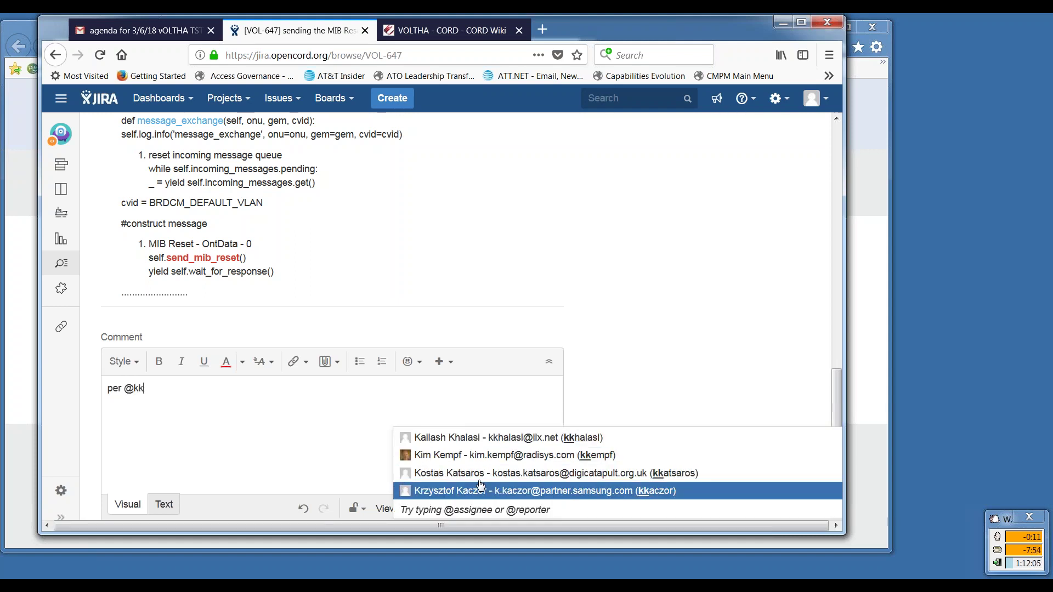
{"action": "left_click", "coordinate": [477, 456]}
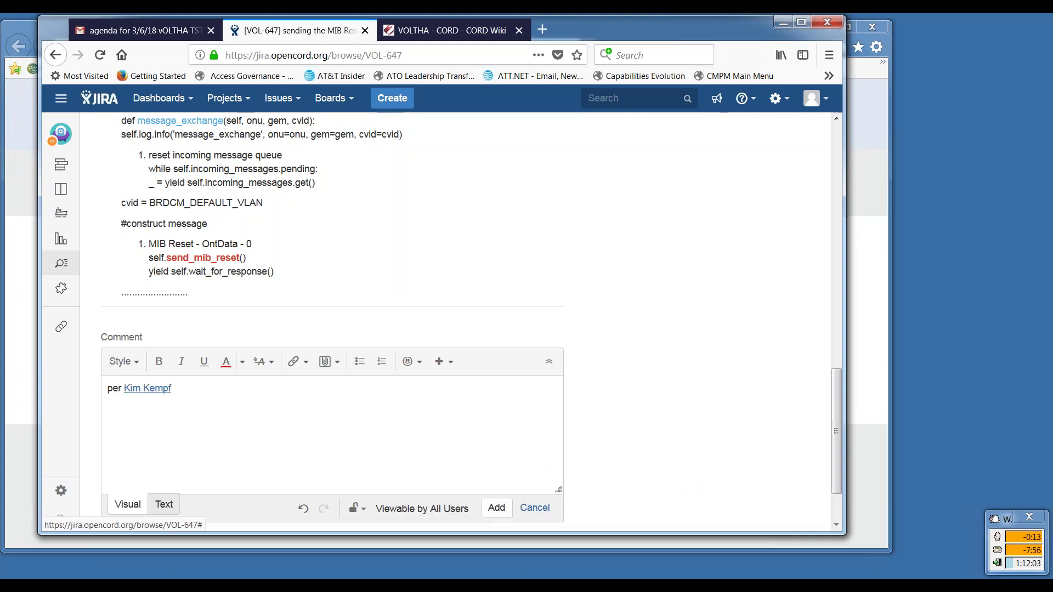
{"action": "type", "text": ", this was side effec"}
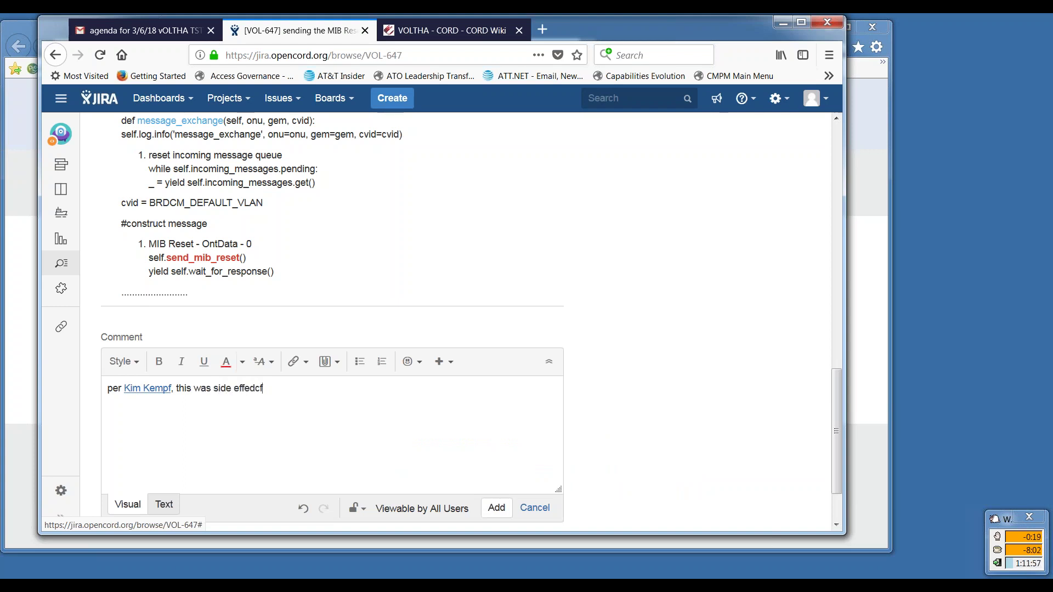
{"action": "type", "text": "t from enabling"}
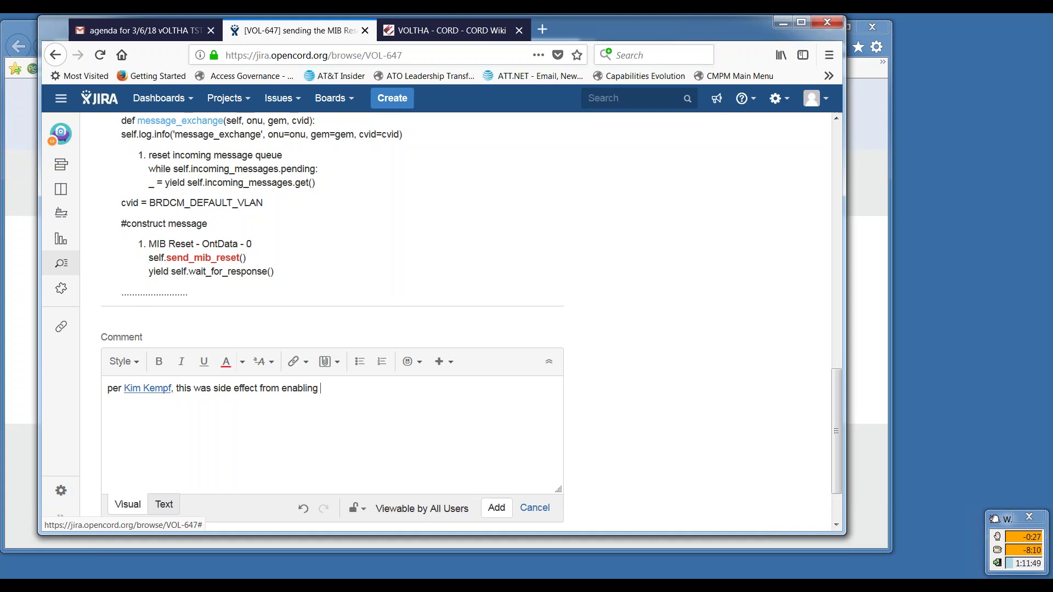
Step: Replace "enabling" in the draft comment with "changes that enabled all UNI ports at same time;"
{"action": "key", "text": "BackSpace"}
{"action": "key", "text": "BackSpace"}
{"action": "key", "text": "BackSpace"}
{"action": "key", "text": "BackSpace"}
{"action": "key", "text": "BackSpace"}
{"action": "key", "text": "BackSpace"}
{"action": "key", "text": "BackSpace"}
{"action": "key", "text": "BackSpace"}
{"action": "key", "text": "BackSpace"}
{"action": "type", "text": "changes that enabled"}
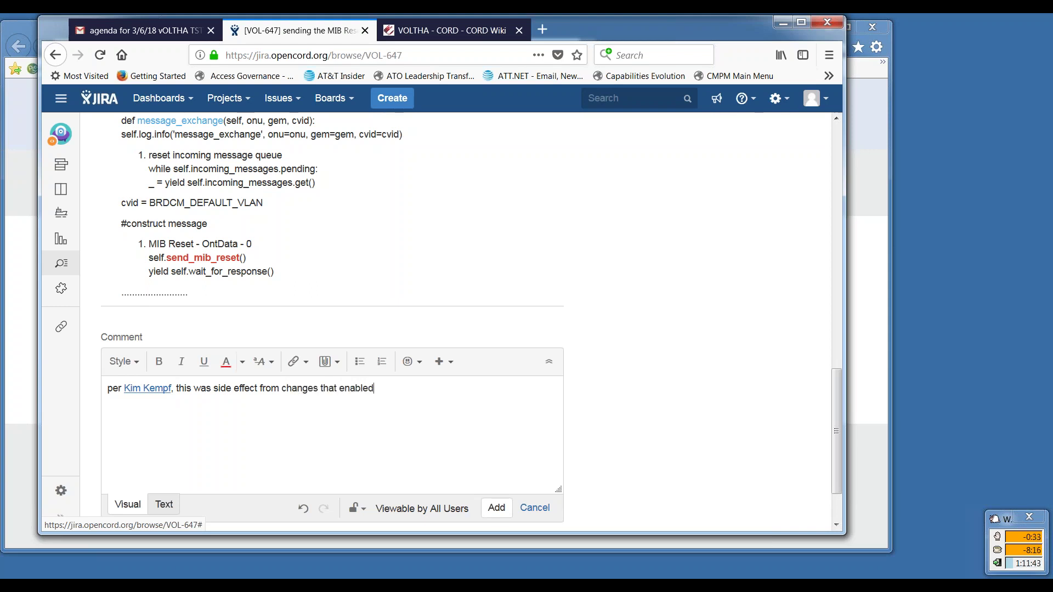
{"action": "type", "text": " all u"}
{"action": "key", "text": "BackSpace"}
{"action": "scroll", "coordinate": [818, 423], "scroll_direction": "up", "scroll_amount": 8}
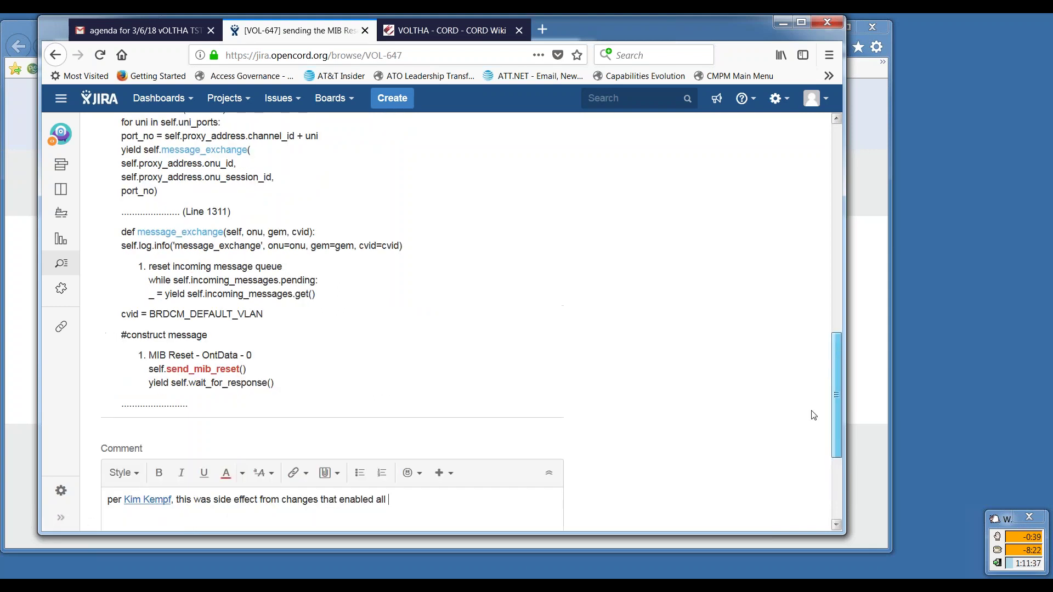
{"action": "scroll", "coordinate": [818, 424], "scroll_direction": "down", "scroll_amount": 8}
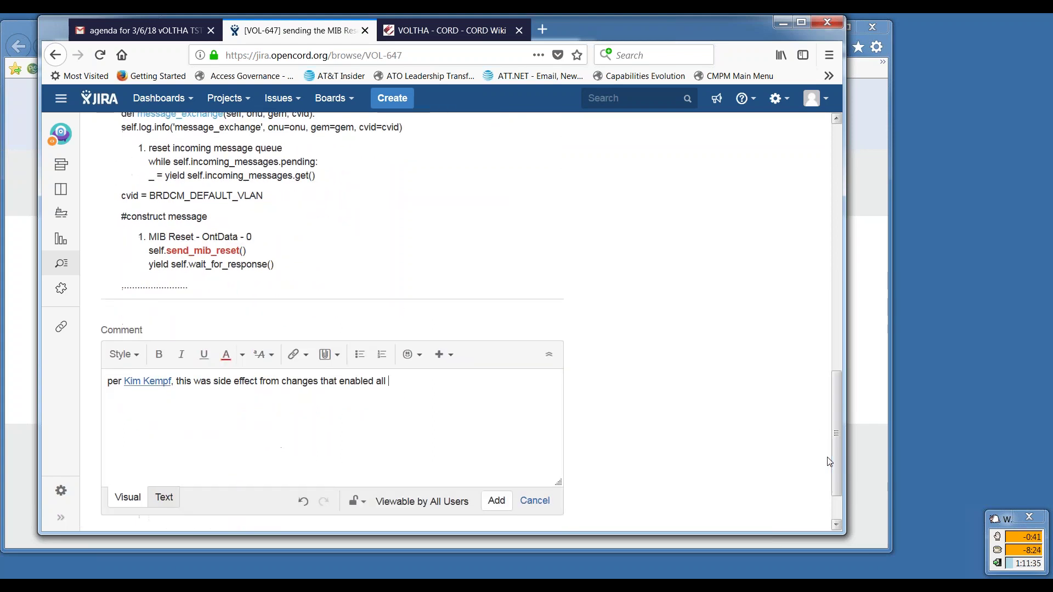
{"action": "type", "text": "UNI ports at same time;"}
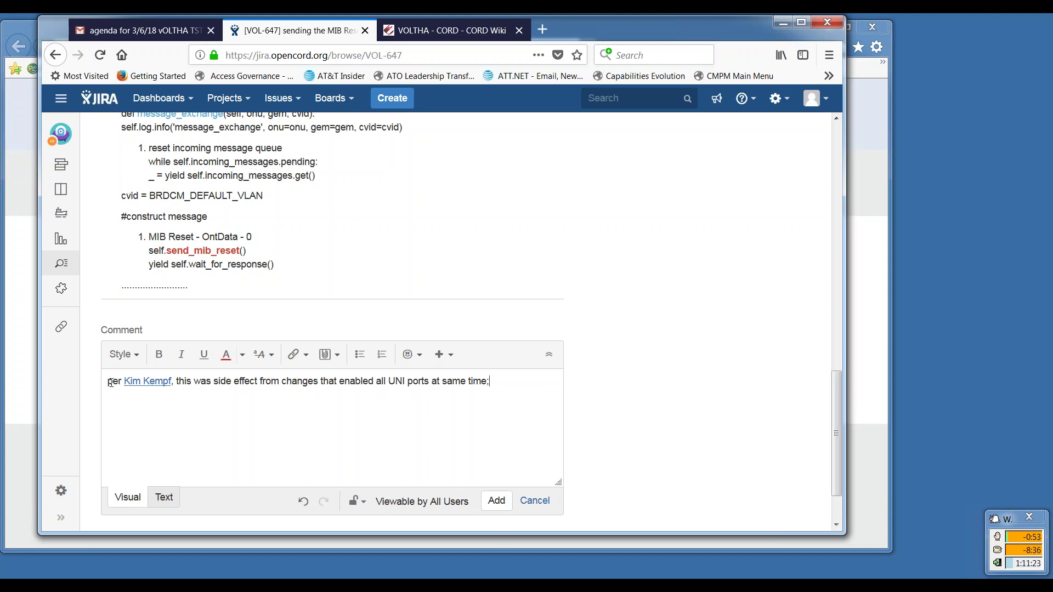
Step: Capitalize the comment's first word as "Per" and append "related to how OMCI messages are handled by Broadcom ONU adapter."
{"action": "left_click_drag", "start_coordinate": [112, 383], "coordinate": [104, 384]}
{"action": "type", "text": "P"}
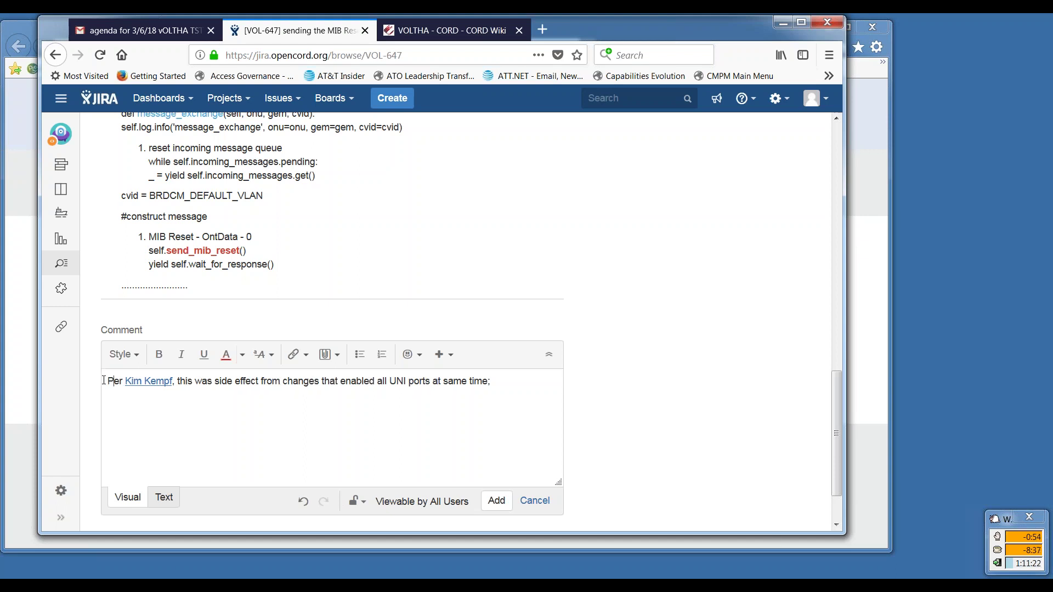
{"action": "left_click", "coordinate": [500, 383]}
{"action": "type", "text": "related to how OMCI"}
{"action": "key", "text": "BackSpace"}
{"action": "key", "text": "BackSpace"}
{"action": "type", "text": "CI messages"}
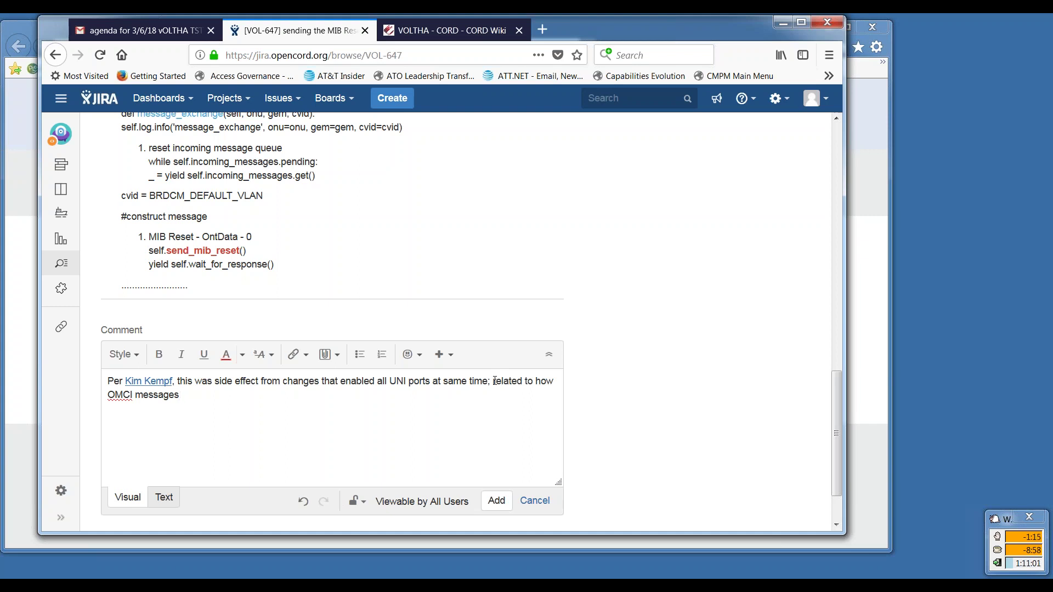
{"action": "type", "text": " are handled by Bro"}
{"action": "key", "text": "BackSpace"}
{"action": "key", "text": "BackSpace"}
{"action": "type", "text": "roadcom ON"}
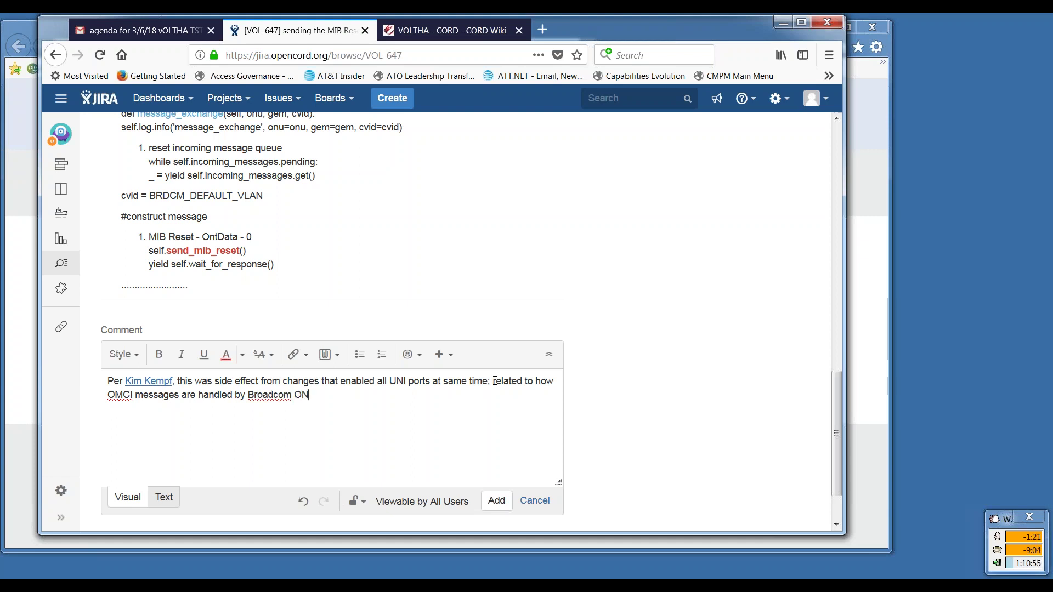
{"action": "type", "text": "U adapter."}
Step: Review the code in the existing VOL-647 comment against the draft, highlighting the self.uni_ports values
{"action": "left_click_drag", "start_coordinate": [836, 406], "coordinate": [821, 311]}
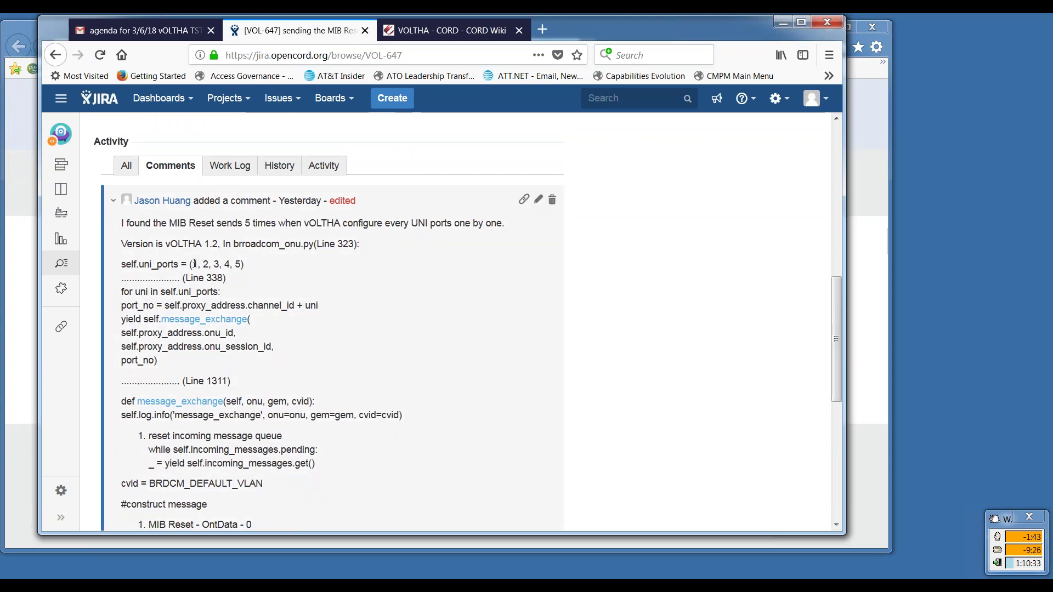
{"action": "left_click_drag", "start_coordinate": [193, 265], "coordinate": [239, 267]}
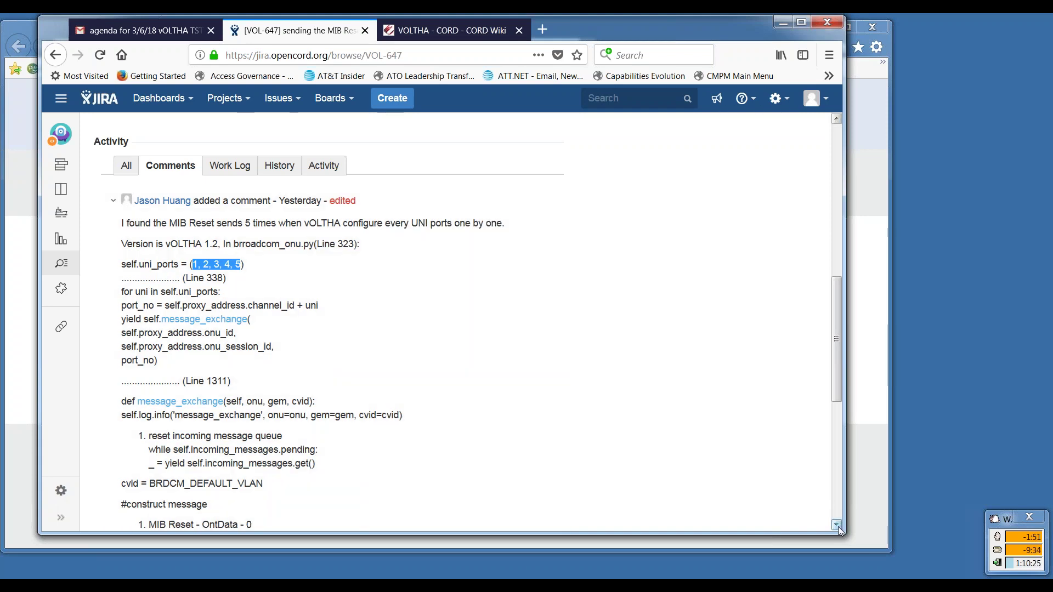
{"action": "scroll", "coordinate": [839, 527], "scroll_direction": "down", "scroll_amount": 5}
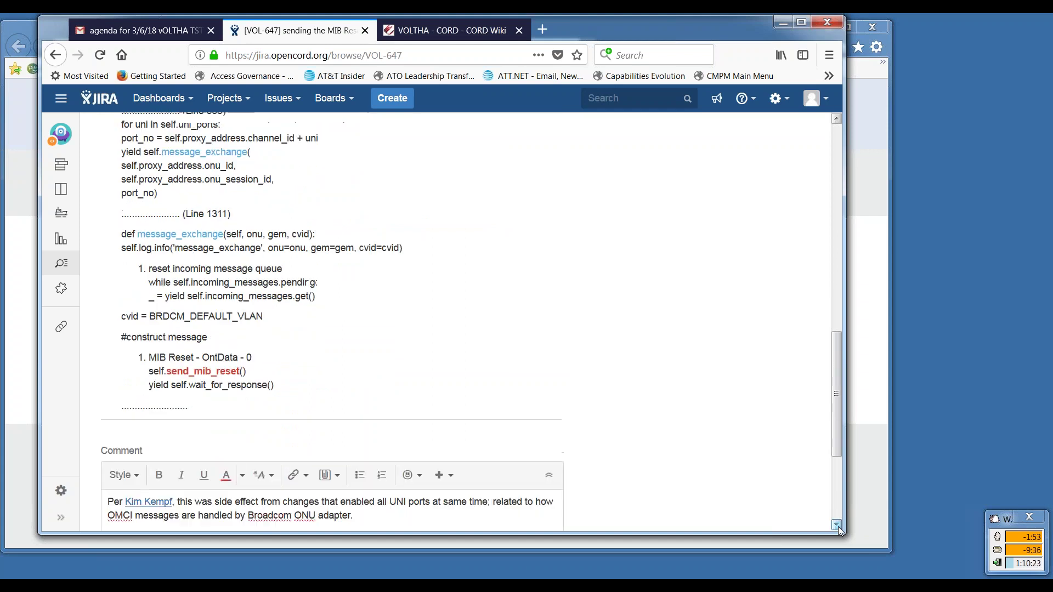
{"action": "left_click_drag", "start_coordinate": [838, 393], "coordinate": [833, 353]}
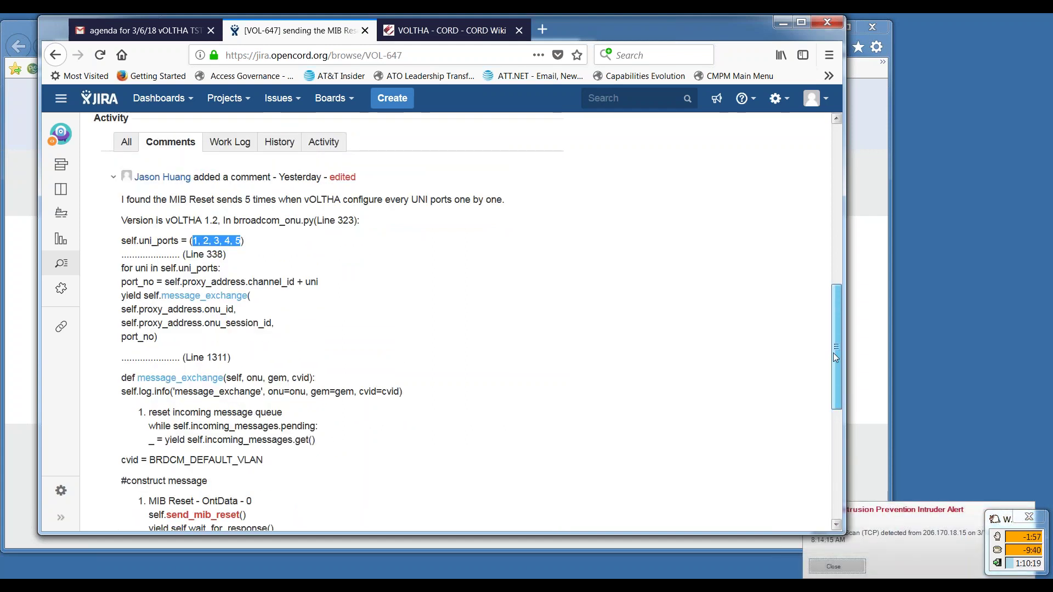
{"action": "left_click_drag", "start_coordinate": [833, 353], "coordinate": [839, 421]}
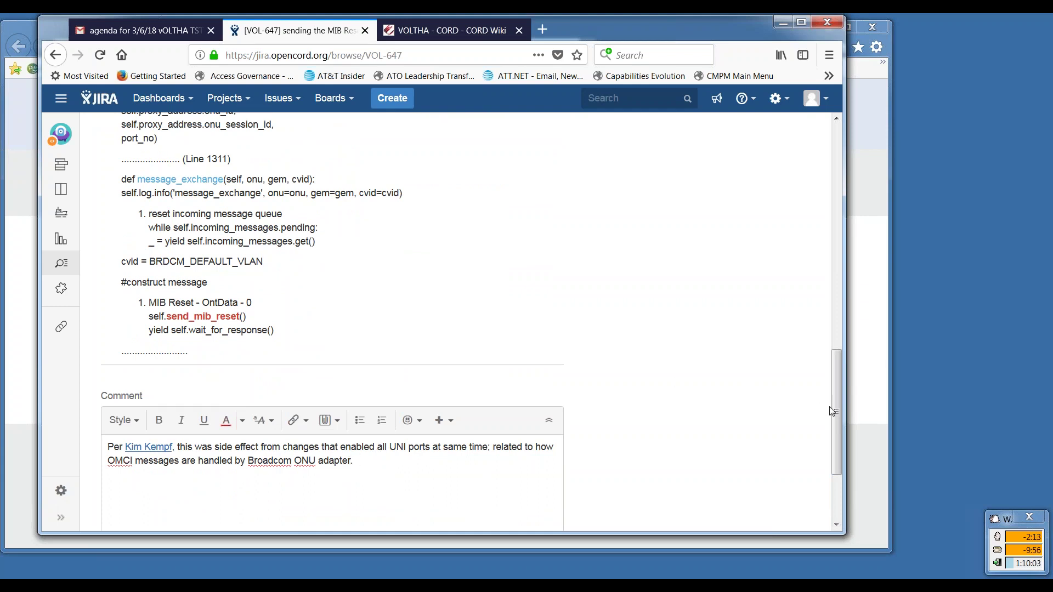
{"action": "left_click_drag", "start_coordinate": [832, 414], "coordinate": [832, 368]}
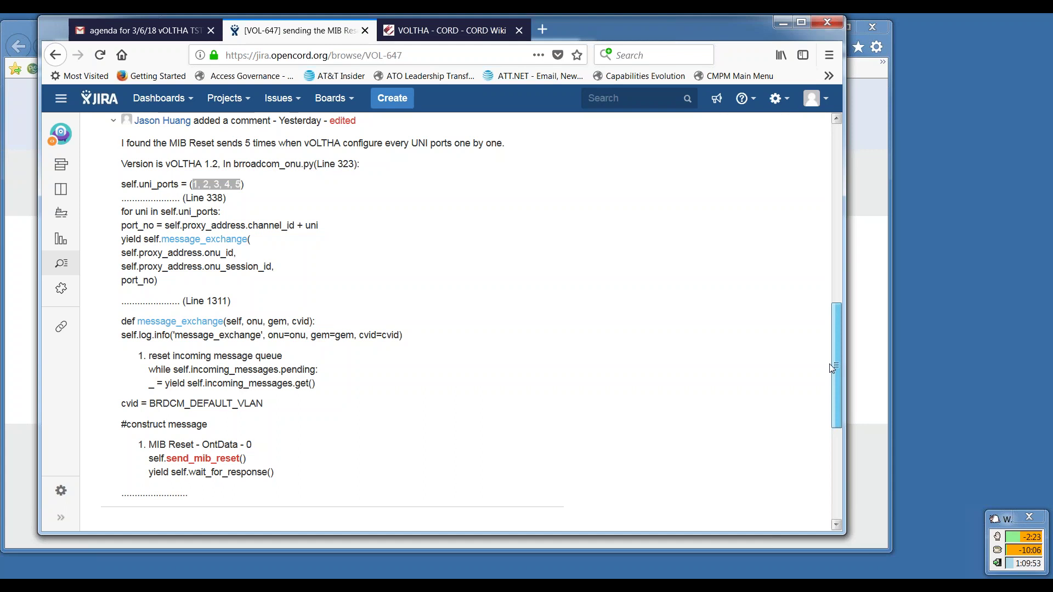
{"action": "left_click_drag", "start_coordinate": [832, 368], "coordinate": [687, 440]}
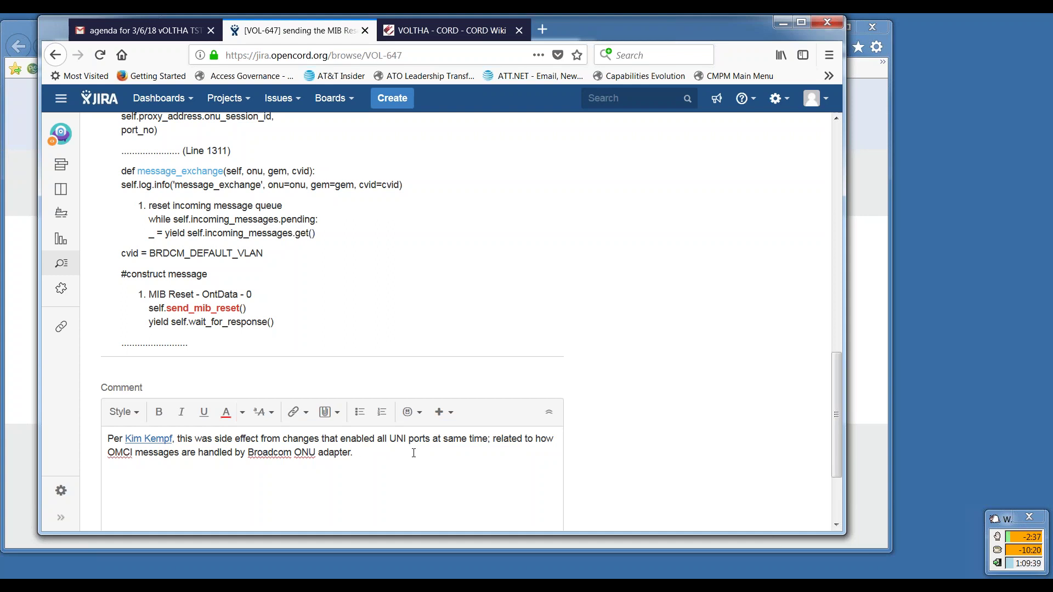
{"action": "type", "text": "P"}
{"action": "key", "text": "BackSpace"}
{"action": "type", "text": "Per"}
{"action": "key", "text": "BackSpace"}
{"action": "key", "text": "BackSpace"}
{"action": "key", "text": "BackSpace"}
Step: Insert "Per" and a mention of the Adtran colleague's account at the very beginning of the draft comment
{"action": "left_click", "coordinate": [103, 442]}
{"action": "type", "text": "Per "}
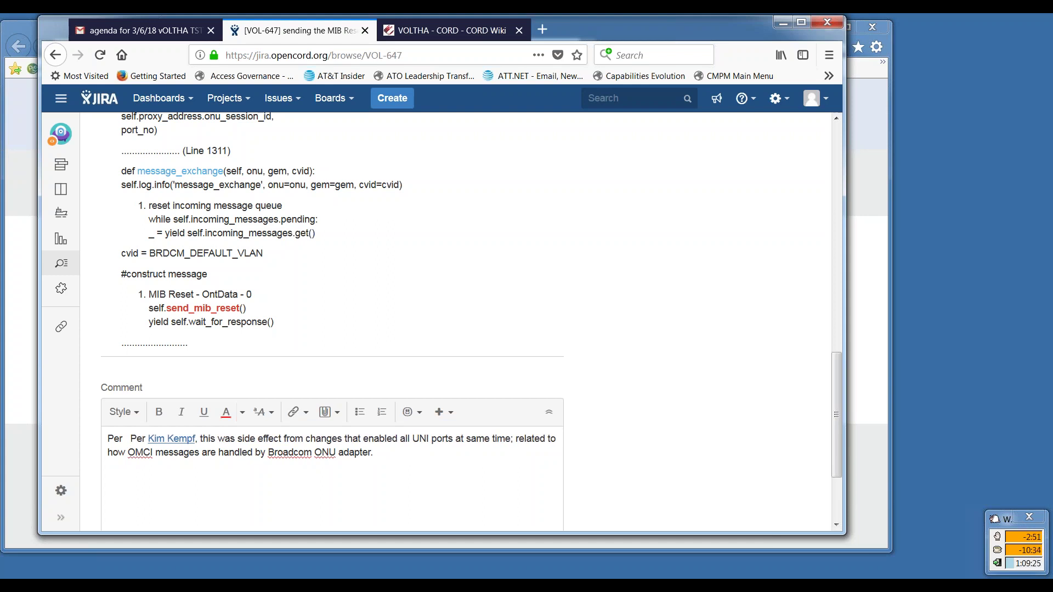
{"action": "type", "text": "  @c"}
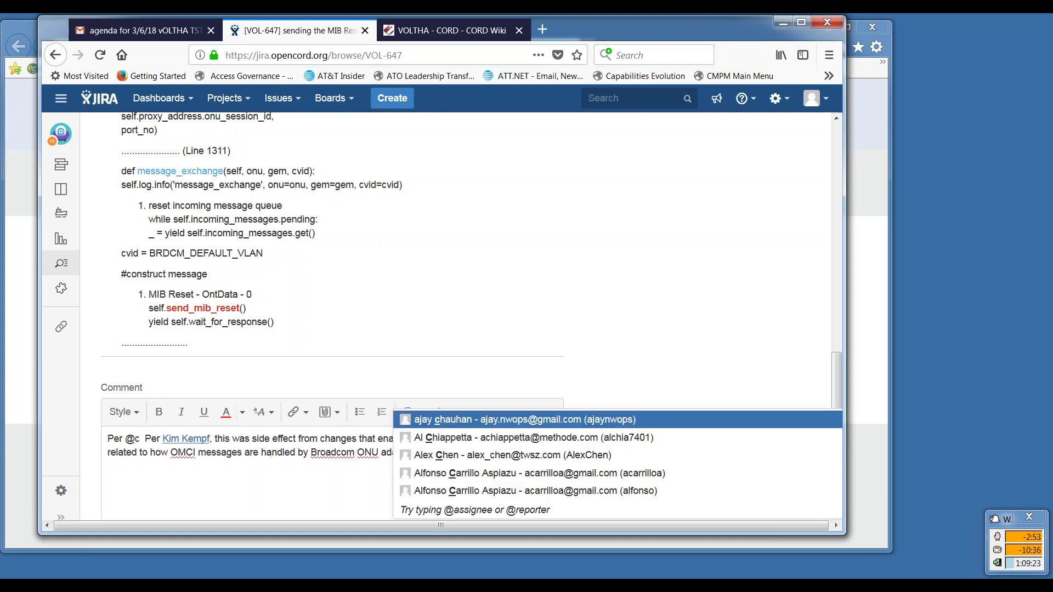
{"action": "type", "text": "hi"}
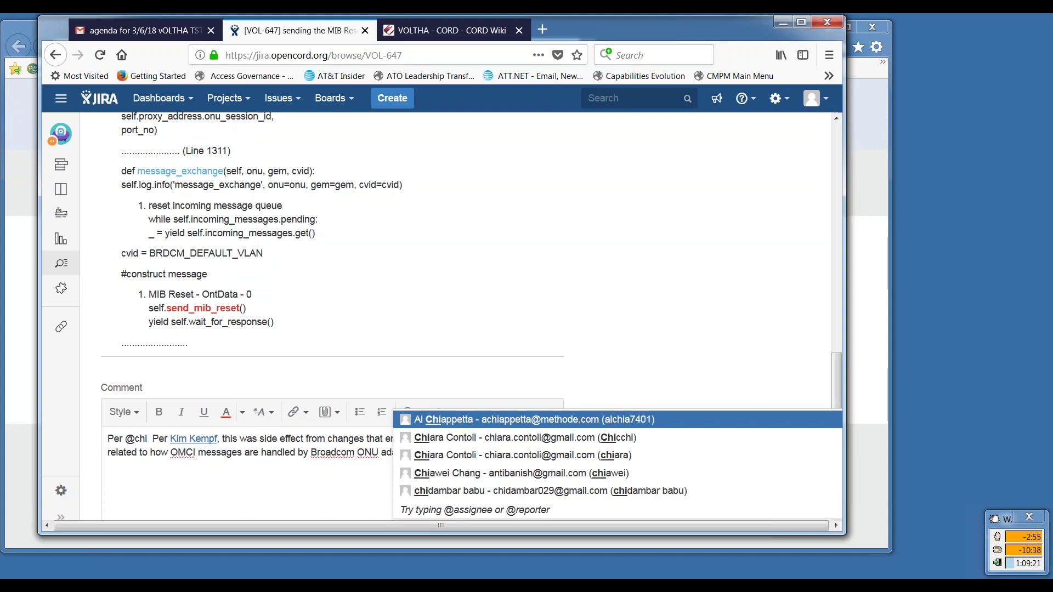
{"action": "key", "text": "BackSpace"}
{"action": "key", "text": "BackSpace"}
{"action": "key", "text": "BackSpace"}
{"action": "type", "text": "bo"}
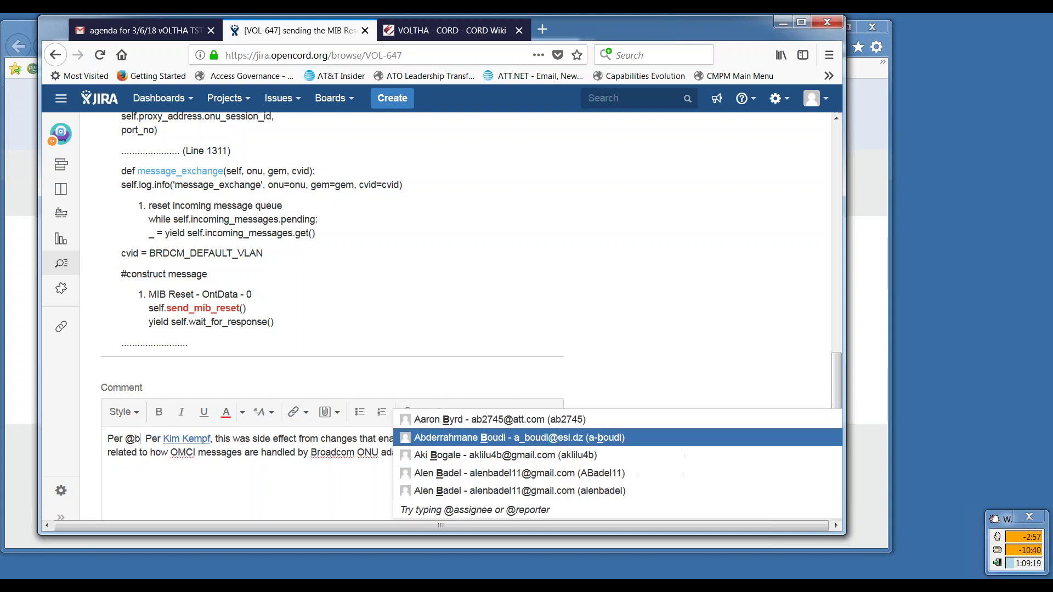
{"action": "type", "text": "l"}
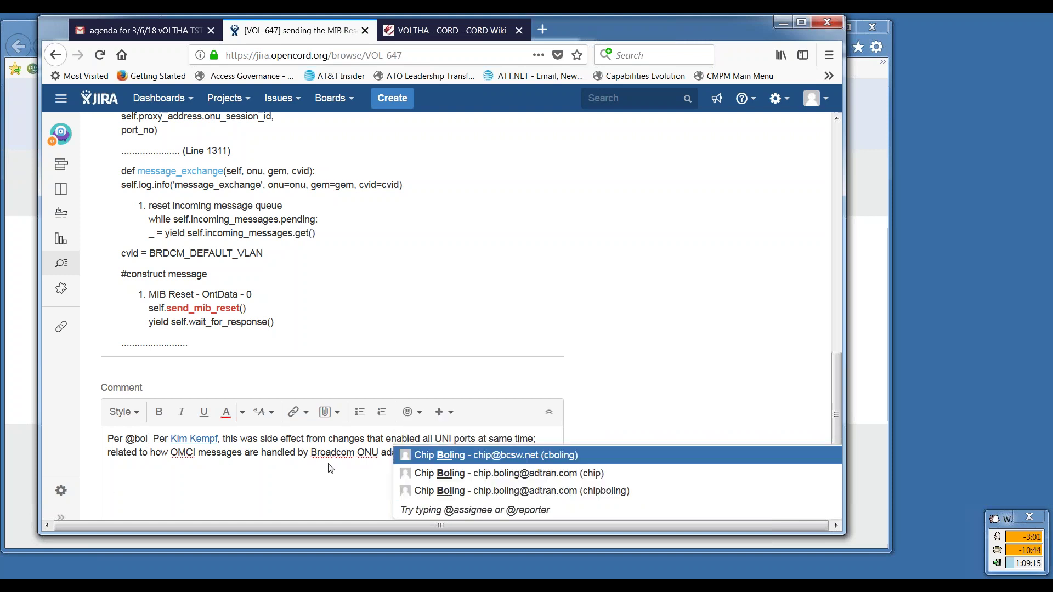
{"action": "left_click", "coordinate": [463, 480]}
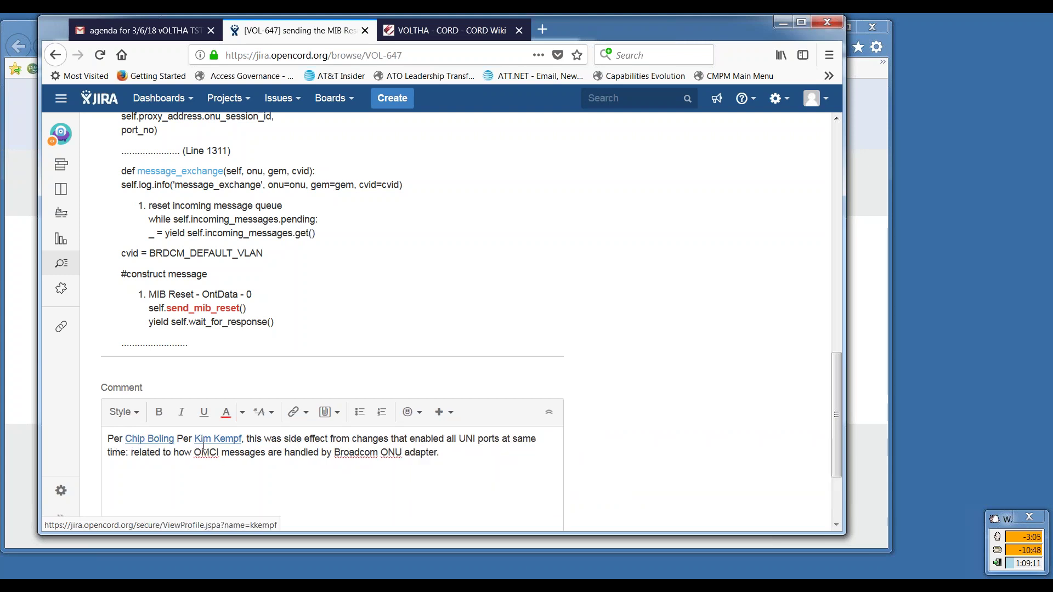
Step: Add ", this will be resolved wtih OpenOMCI" after the Adtran colleague's mention in the draft comment
{"action": "type", "text": ", w"}
{"action": "key", "text": "BackSpace"}
{"action": "type", "text": "this will "}
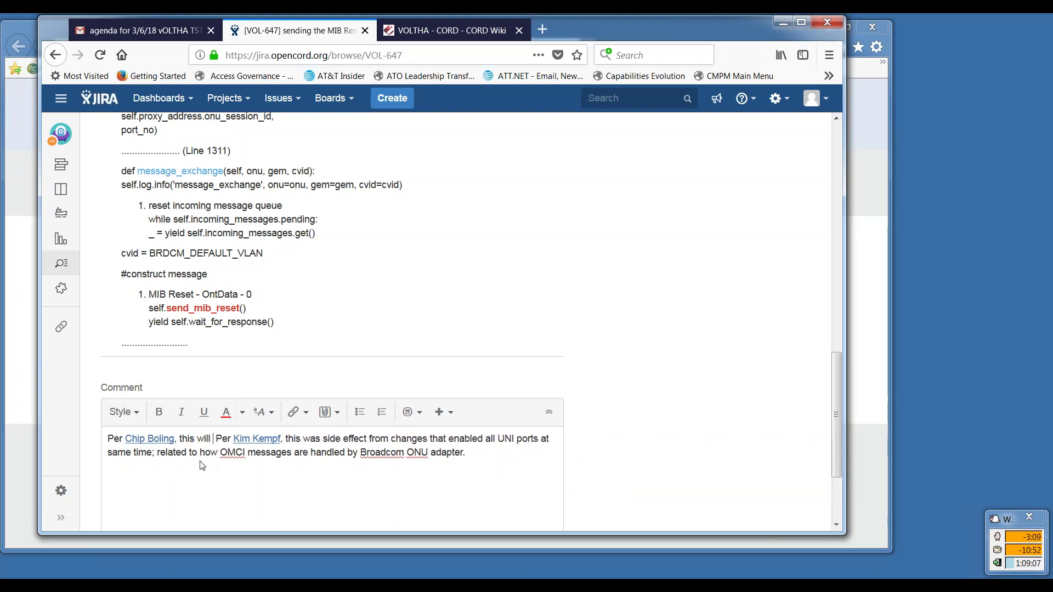
{"action": "type", "text": "be re"}
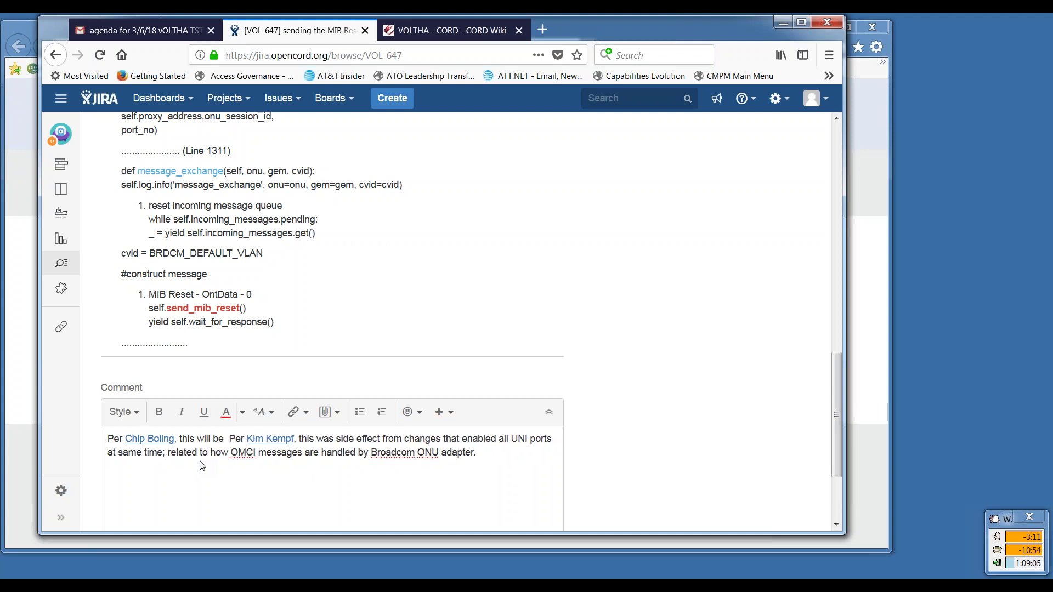
{"action": "type", "text": "solved wtih"}
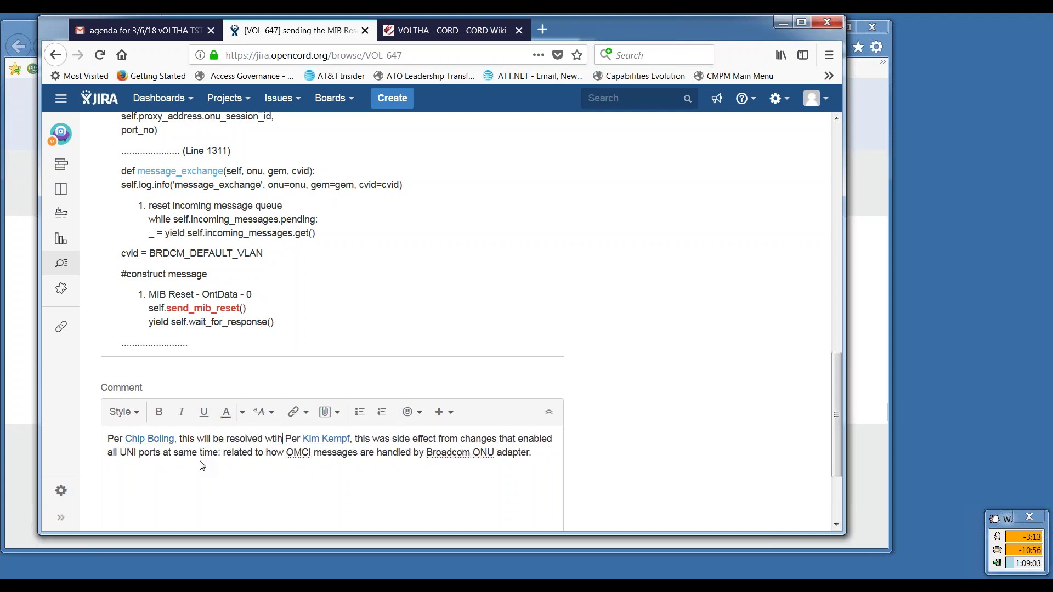
{"action": "type", "text": " OpenOMCI"}
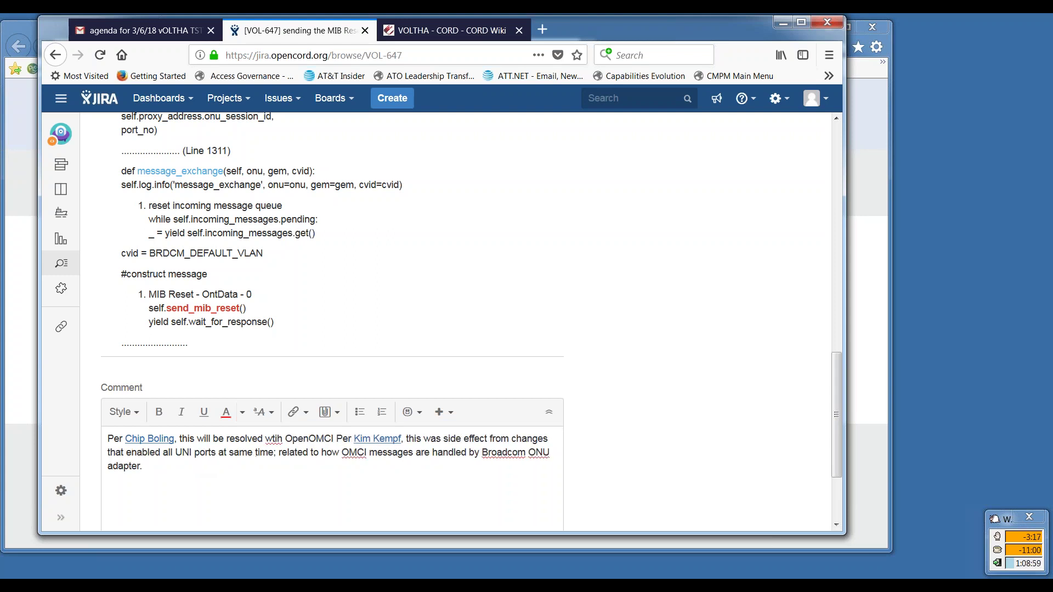
Step: Correct the misspelled "with" and reword the end of the first sentence to "with intro of OpenOMCI code."
{"action": "left_click_drag", "start_coordinate": [273, 439], "coordinate": [286, 439]}
{"action": "key", "text": "BackSpace"}
{"action": "type", "text": "ith "}
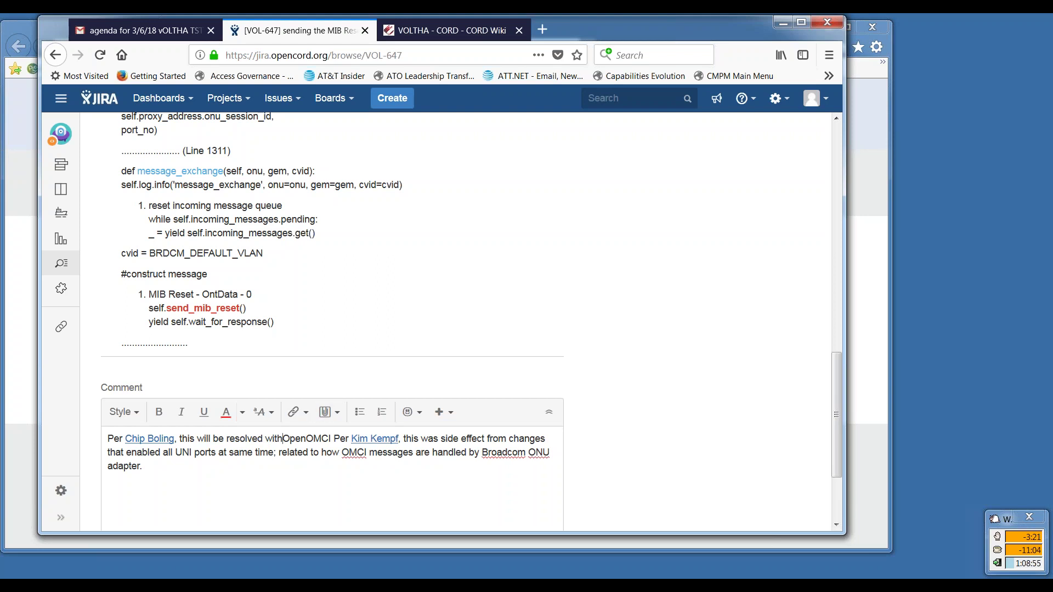
{"action": "type", "text": "intro of"}
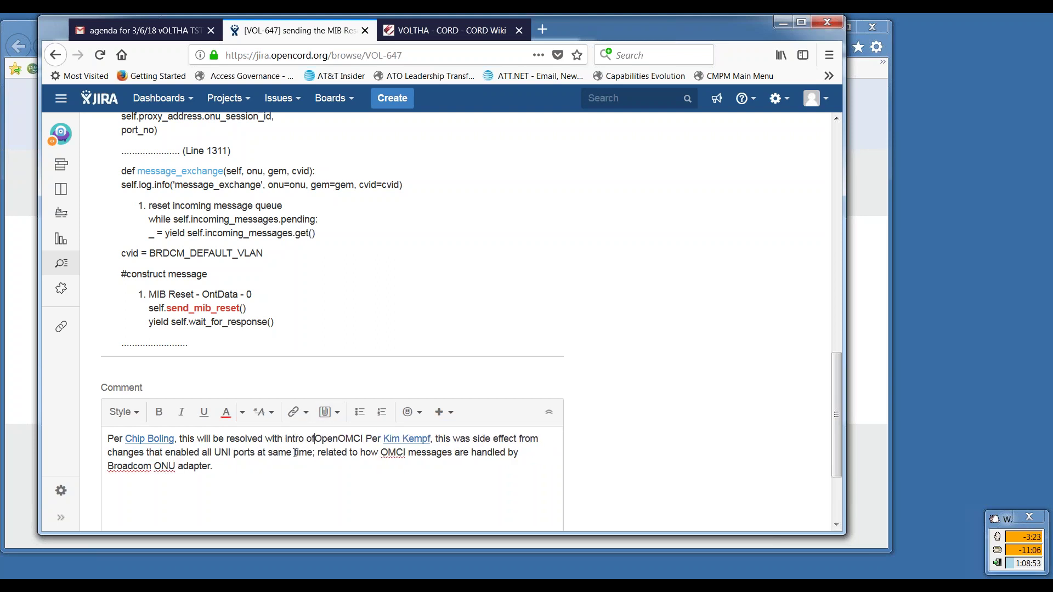
{"action": "type", "text": " OpenOMCI"}
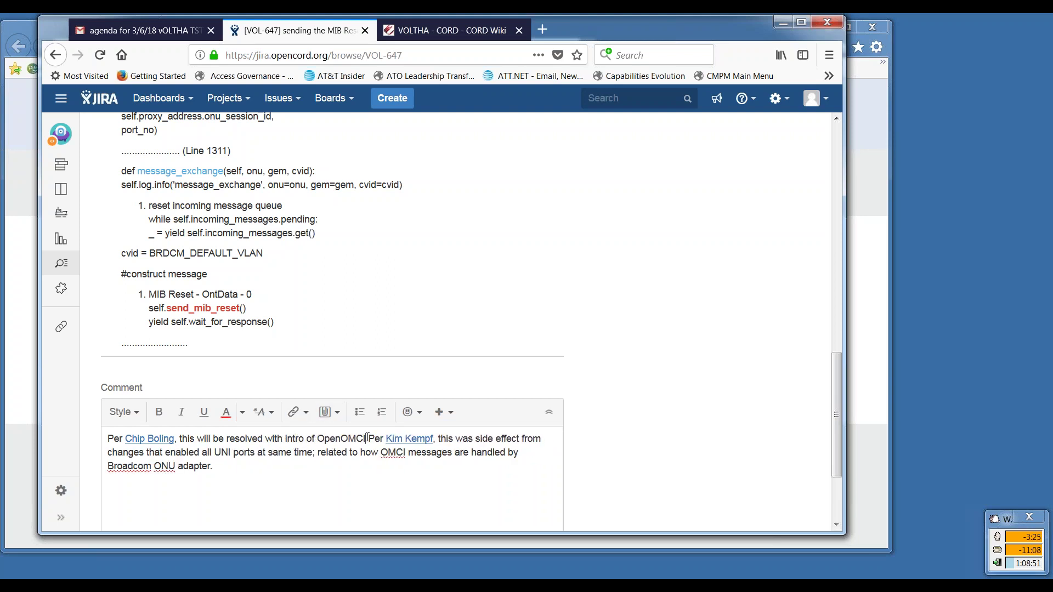
{"action": "type", "text": " code."}
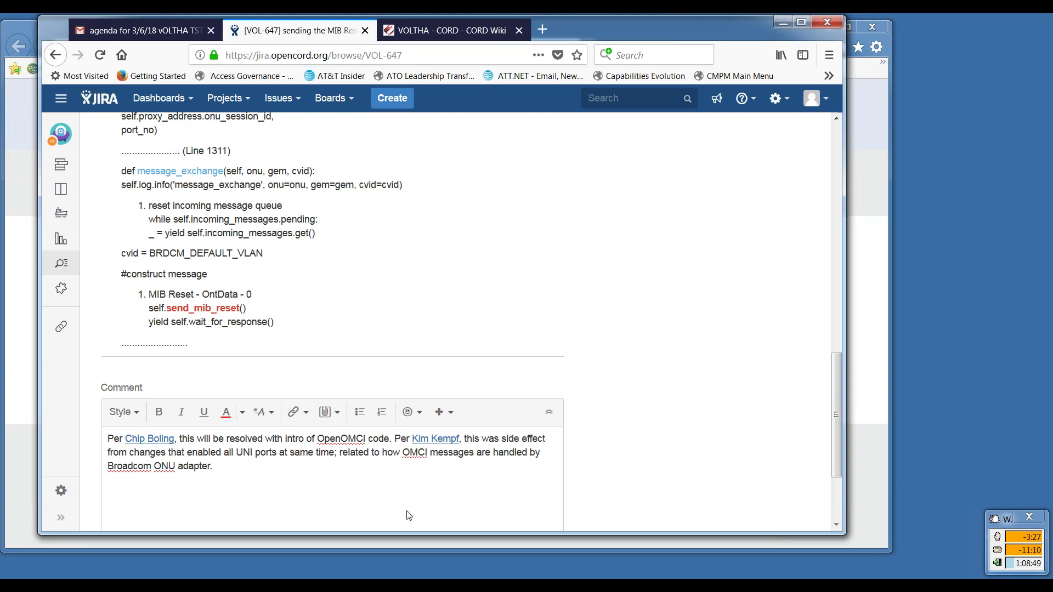
Step: Change "will" to "should" in the comment's first sentence so it reads "this should be resolved"
{"action": "left_click", "coordinate": [320, 468]}
{"action": "double_click", "coordinate": [199, 441]}
{"action": "type", "text": "should"}
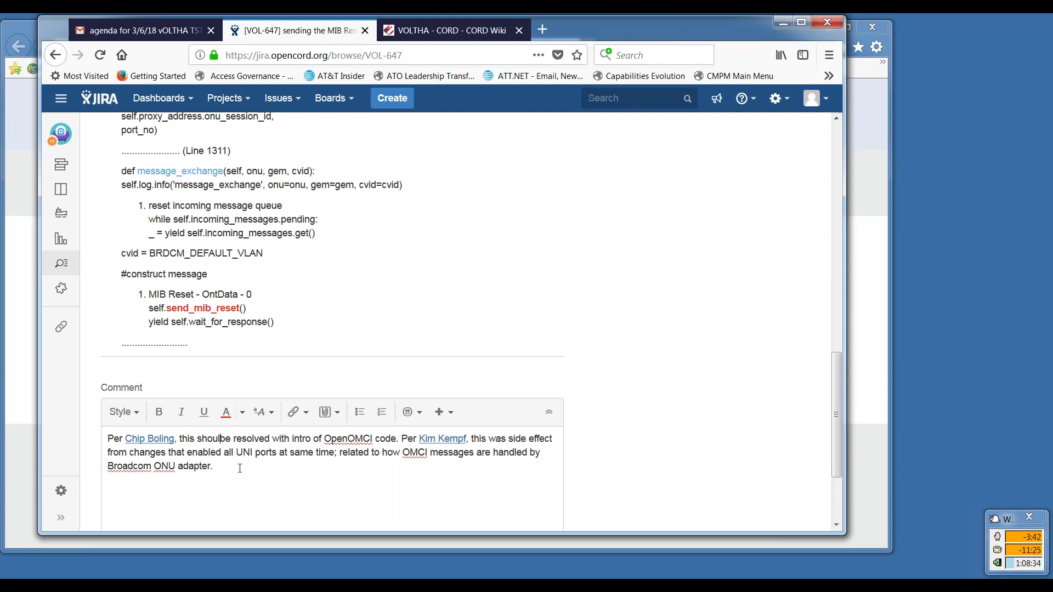
{"action": "left_click", "coordinate": [272, 465]}
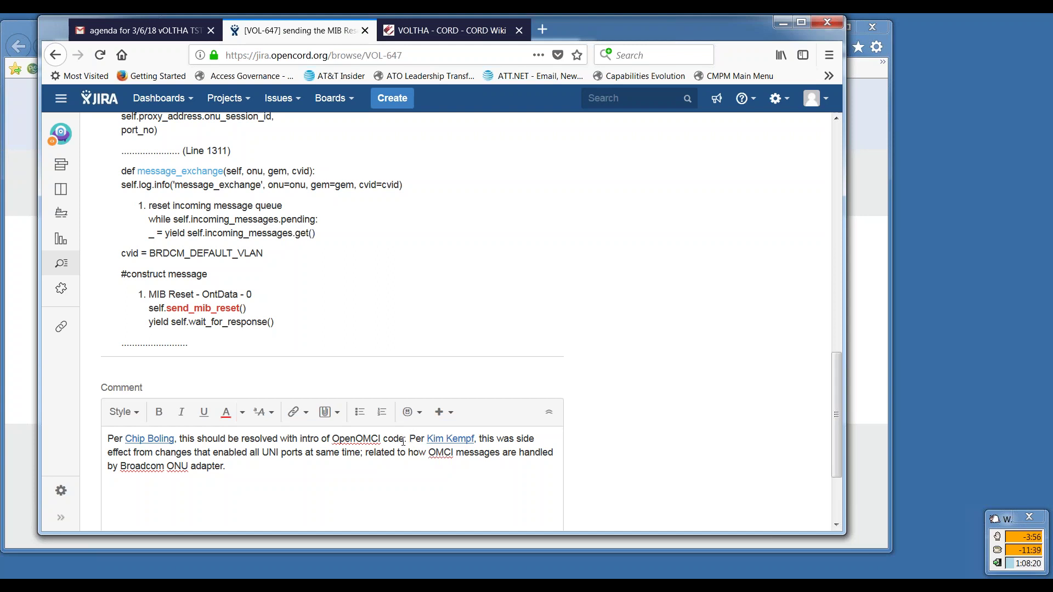
Step: Review the draft comment's OpenOMCI wording against the VOL-647 issue details and the uni_ports code in the reporter's comment
{"action": "left_click_drag", "start_coordinate": [403, 442], "coordinate": [297, 442]}
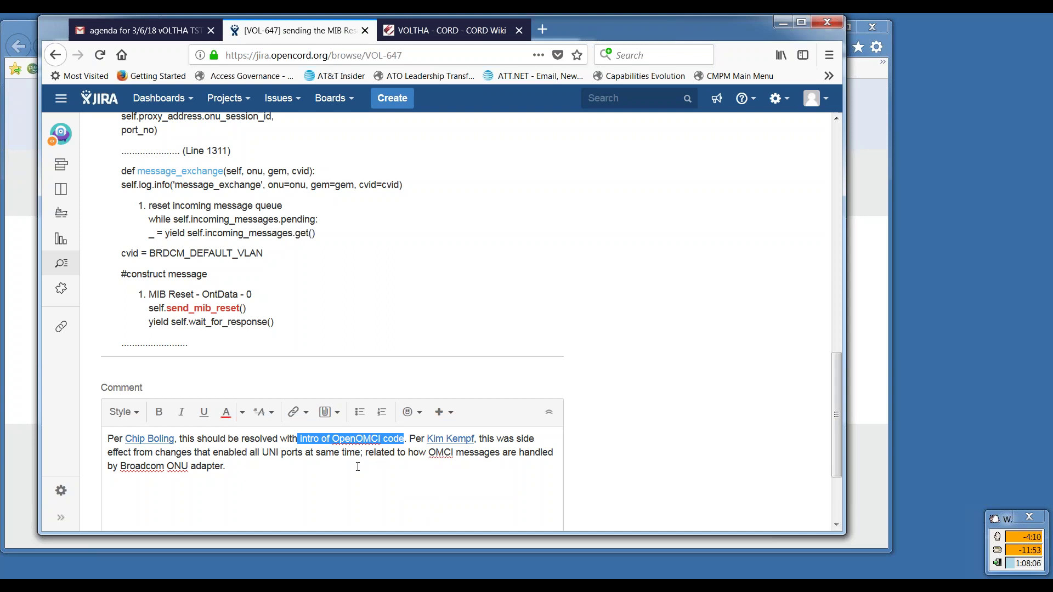
{"action": "left_click", "coordinate": [354, 466]}
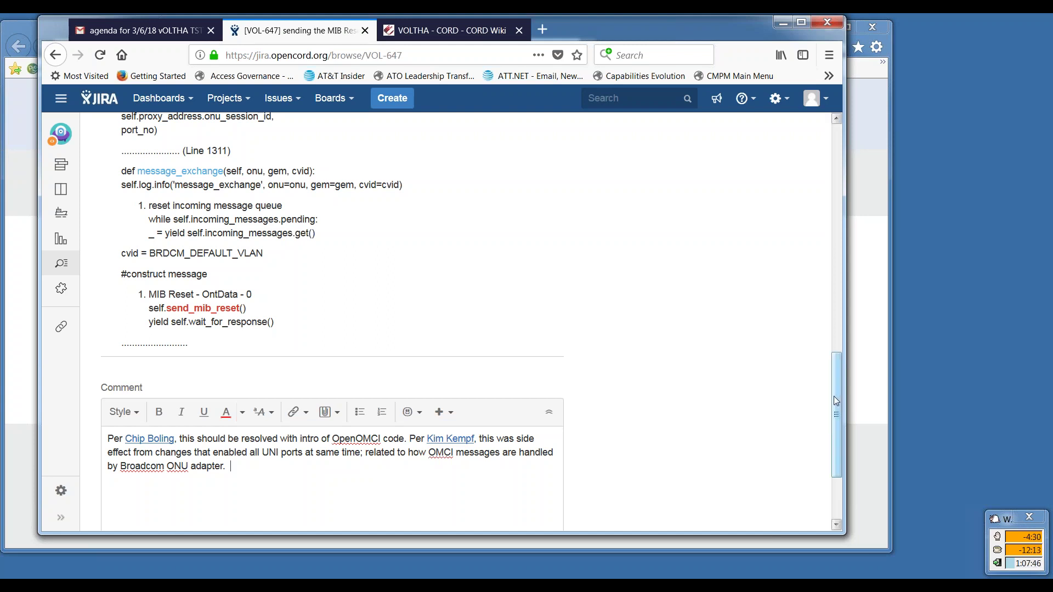
{"action": "left_click_drag", "start_coordinate": [834, 396], "coordinate": [811, 179]}
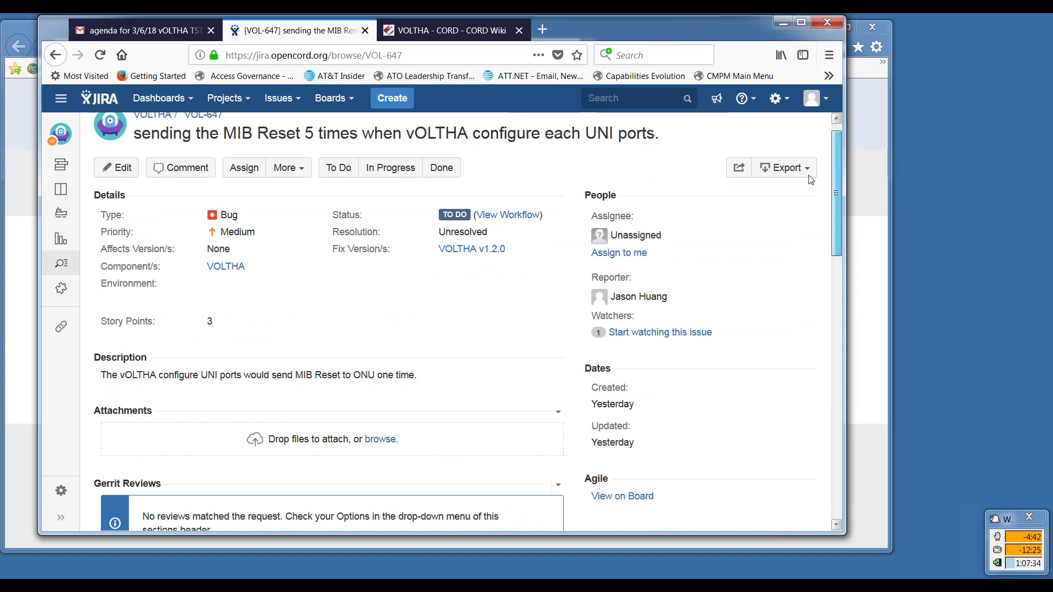
{"action": "scroll", "coordinate": [810, 179], "scroll_direction": "down", "scroll_amount": 1}
{"action": "scroll", "coordinate": [810, 200], "scroll_direction": "down", "scroll_amount": 10}
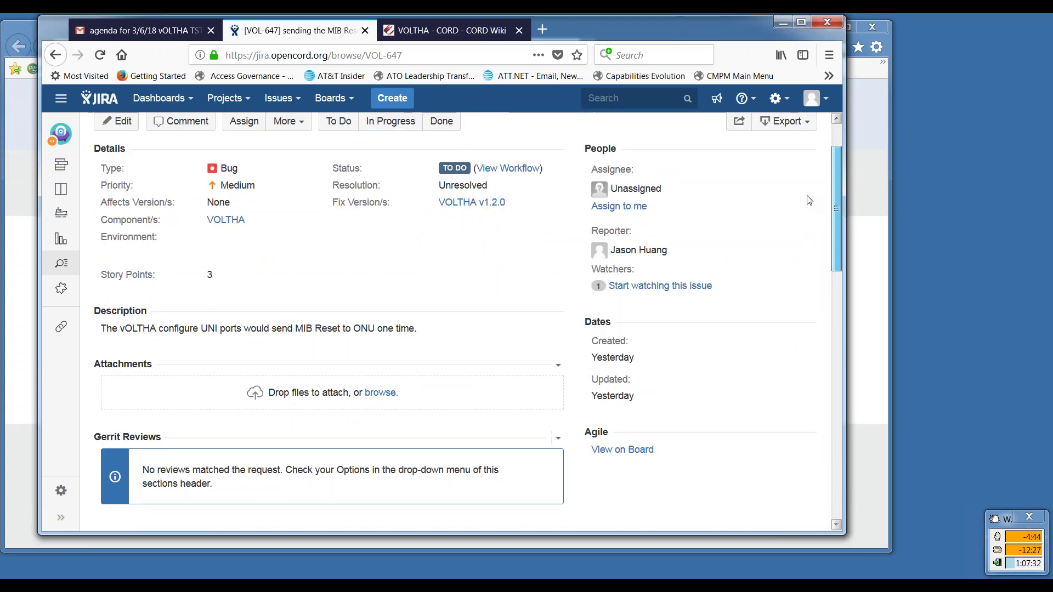
{"action": "scroll", "coordinate": [810, 329], "scroll_direction": "down", "scroll_amount": 5}
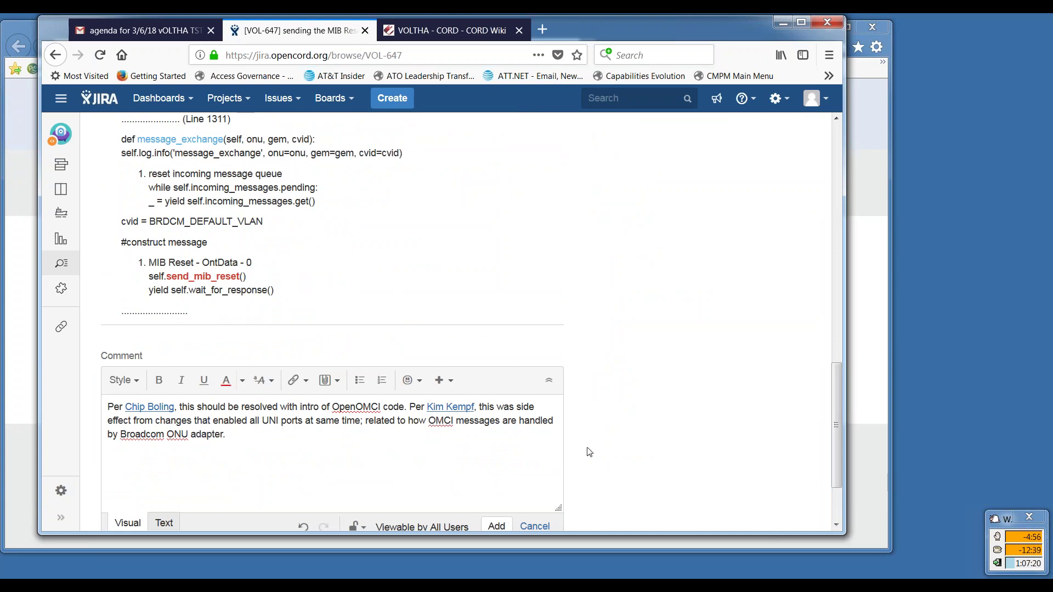
{"action": "left_click_drag", "start_coordinate": [833, 422], "coordinate": [834, 300]}
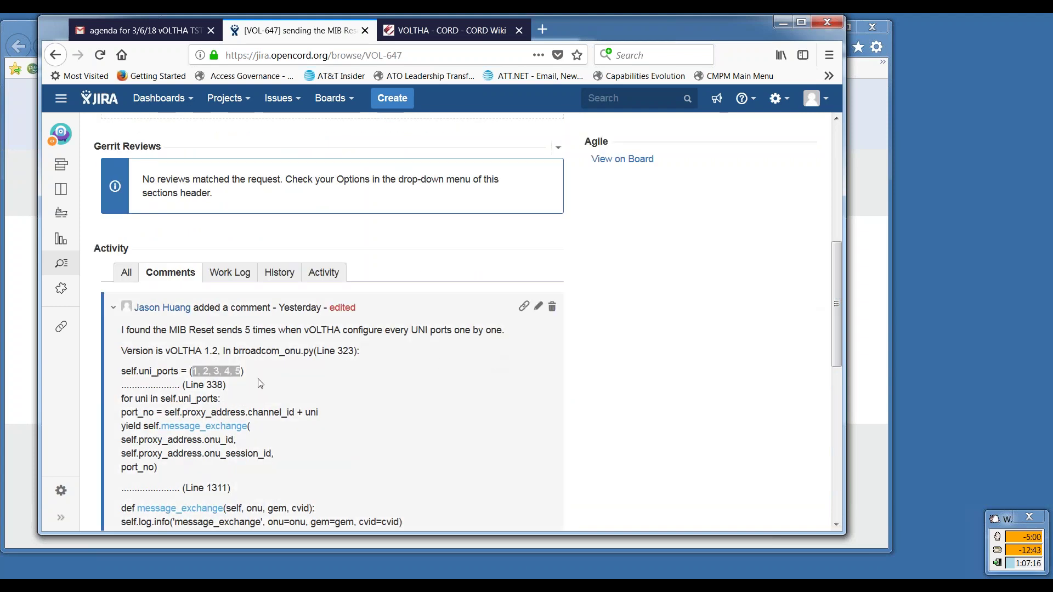
{"action": "left_click", "coordinate": [236, 370]}
{"action": "left_click_drag", "start_coordinate": [838, 320], "coordinate": [890, 445]}
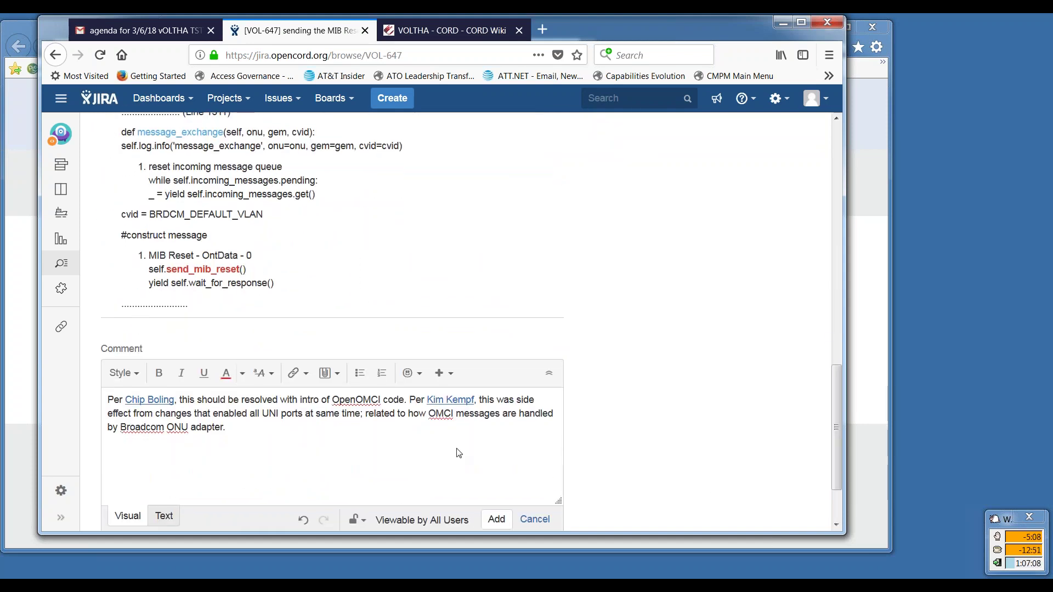
{"action": "left_click", "coordinate": [350, 432]}
{"action": "left_click_drag", "start_coordinate": [403, 400], "coordinate": [332, 400]}
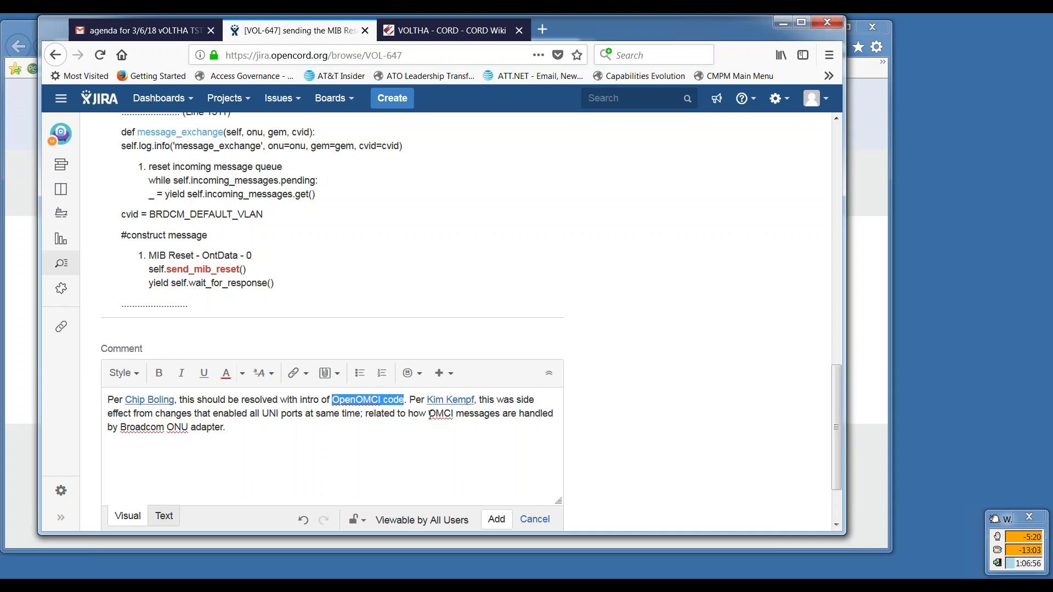
{"action": "left_click", "coordinate": [430, 413]}
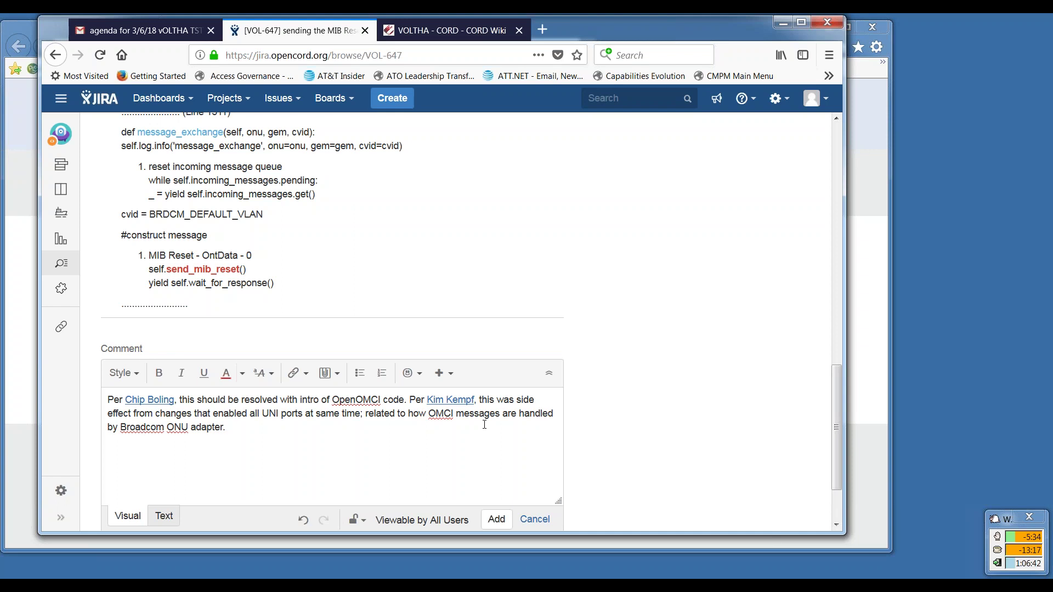
Step: Insert "(submitted for review 3/12/18)" after "OpenOMCI code" in the draft comment's first sentence
{"action": "left_click", "coordinate": [404, 400]}
{"action": "type", "text": "("}
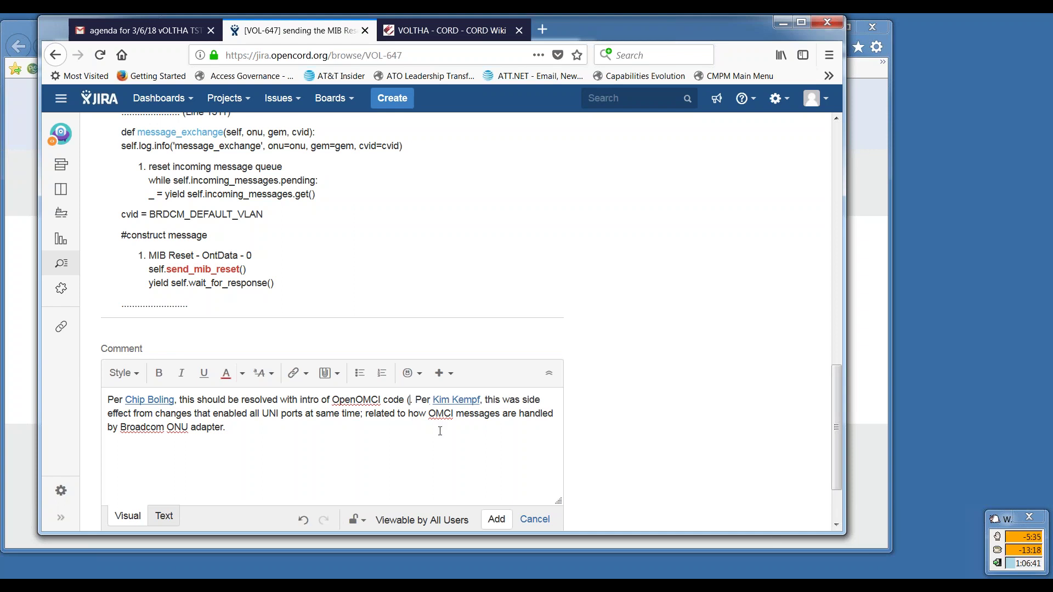
{"action": "type", "text": "code su"}
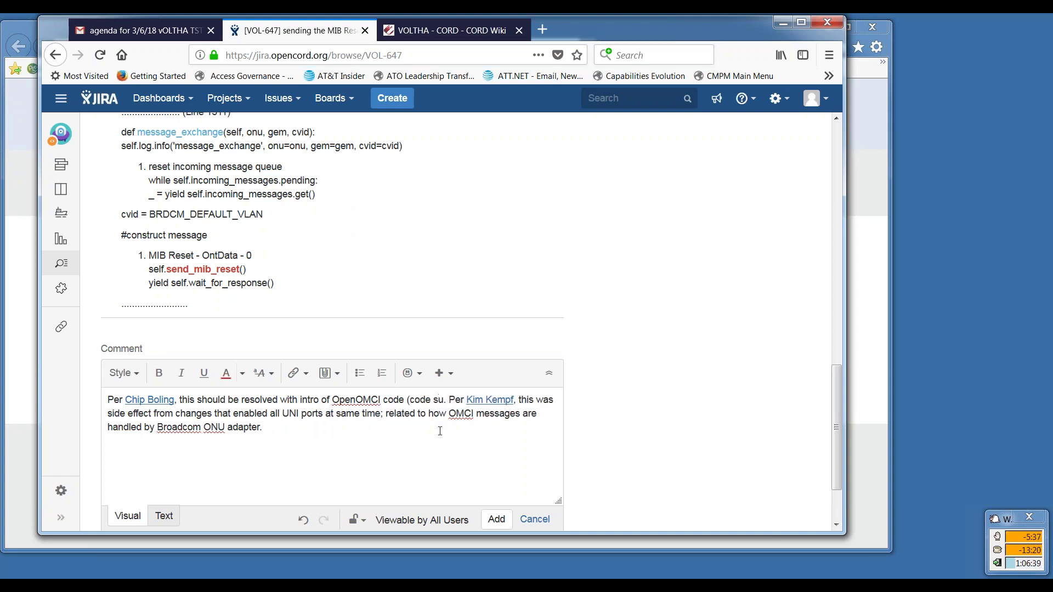
{"action": "key", "text": "BackSpace"}
{"action": "key", "text": "BackSpace"}
{"action": "key", "text": "BackSpace"}
{"action": "key", "text": "BackSpace"}
{"action": "key", "text": "BackSpace"}
{"action": "key", "text": "BackSpace"}
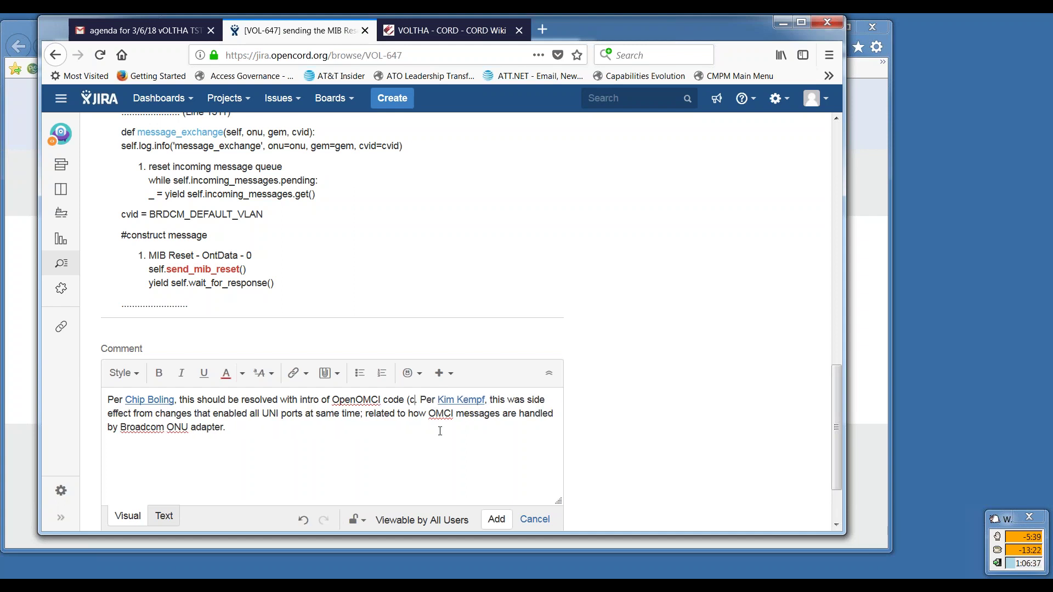
{"action": "type", "text": "submi"}
{"action": "type", "text": "tted for review"}
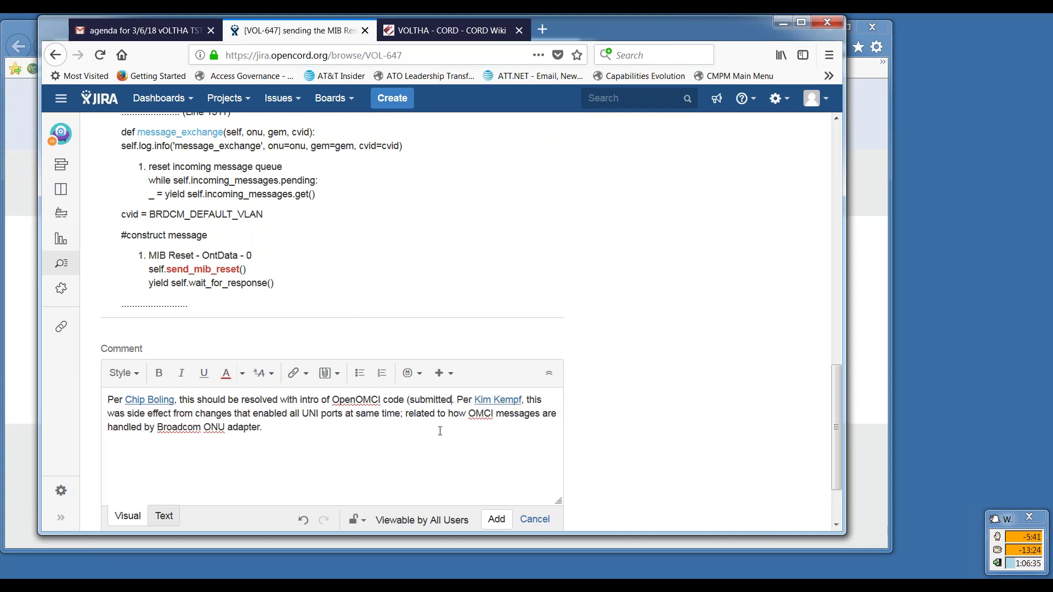
{"action": "type", "text": " 3/12/18)"}
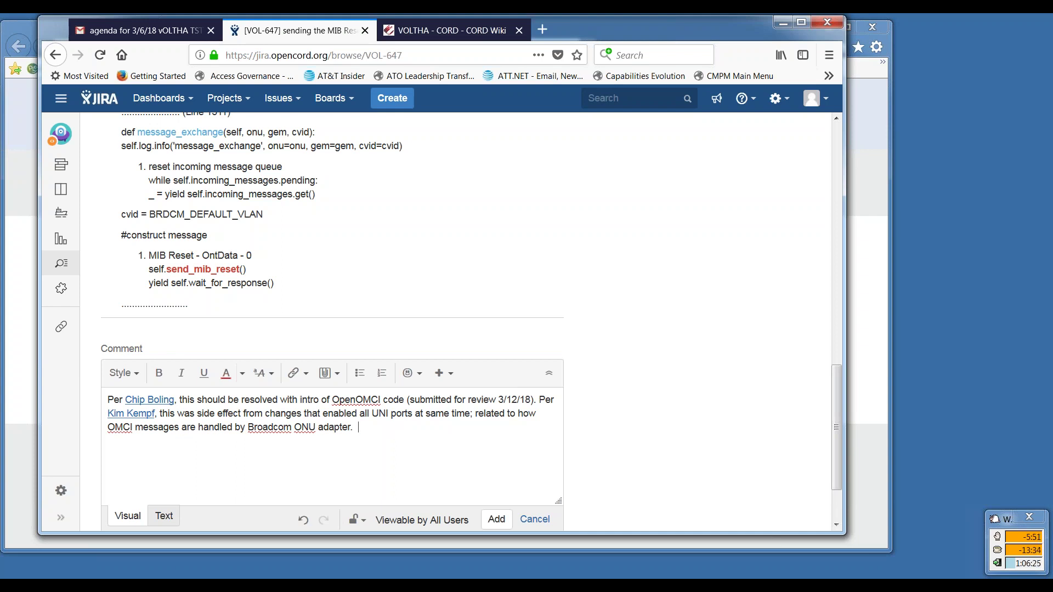
Step: Post the finished comment on VOL-647, viewable by all users
{"action": "left_click_drag", "start_coordinate": [836, 393], "coordinate": [836, 402]}
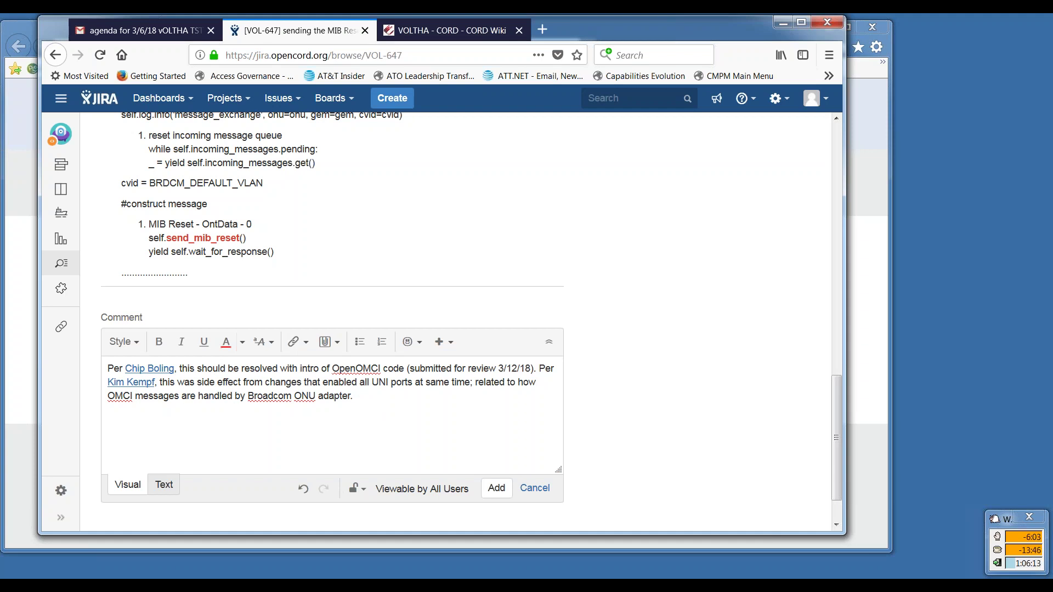
{"action": "left_click", "coordinate": [496, 488]}
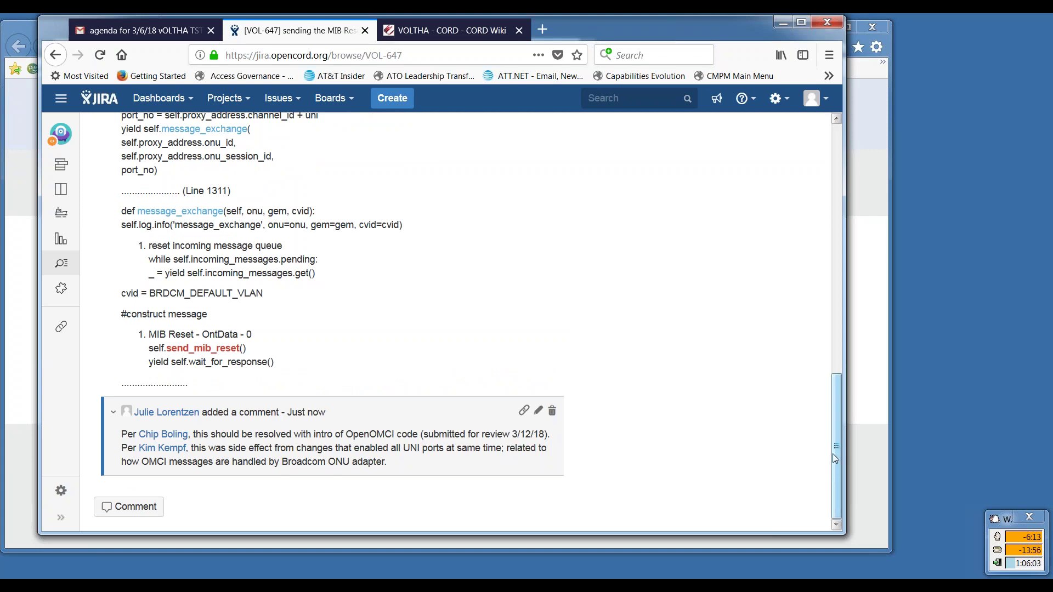
{"action": "left_click_drag", "start_coordinate": [837, 459], "coordinate": [836, 482]}
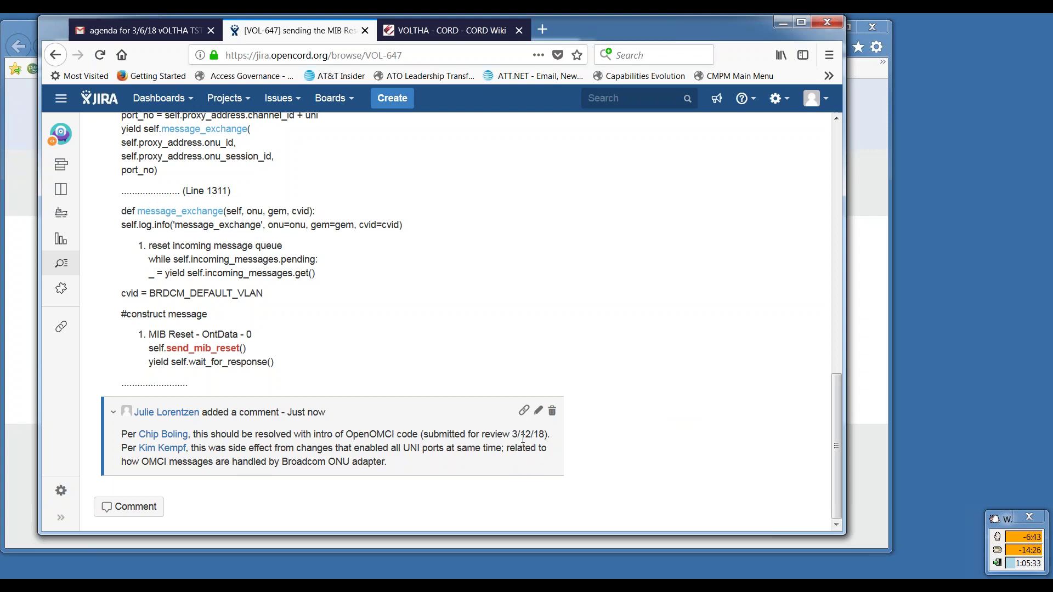
Step: Examine the reporter's MIB Reset comment with its code excerpt and the posted comment's remark about the Broadcom ONU adapter
{"action": "scroll", "coordinate": [811, 398], "scroll_direction": "up", "scroll_amount": 2}
{"action": "scroll", "coordinate": [814, 391], "scroll_direction": "up", "scroll_amount": 3}
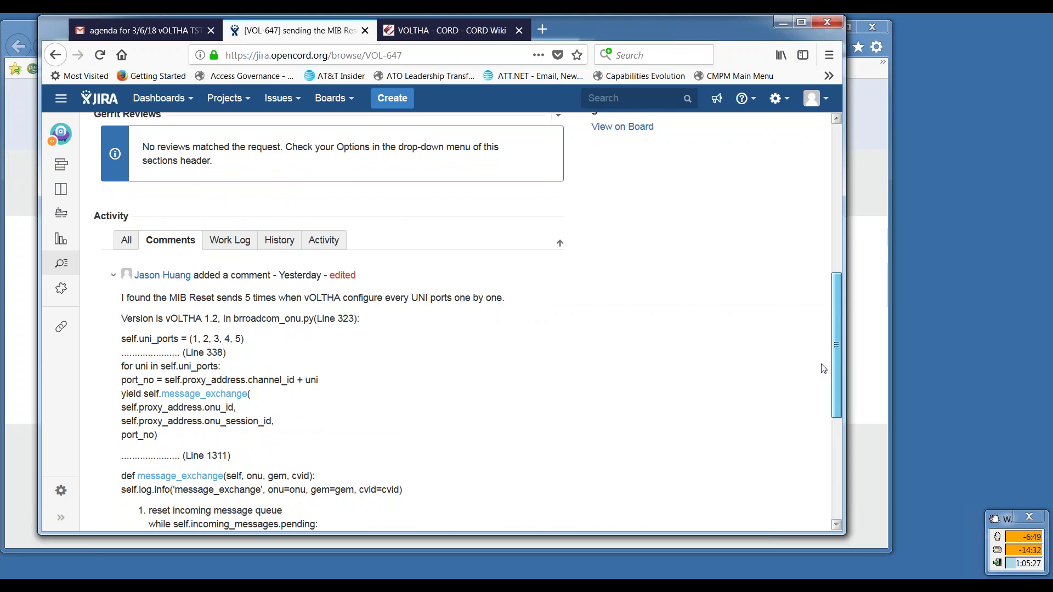
{"action": "scroll", "coordinate": [825, 370], "scroll_direction": "down", "scroll_amount": 1}
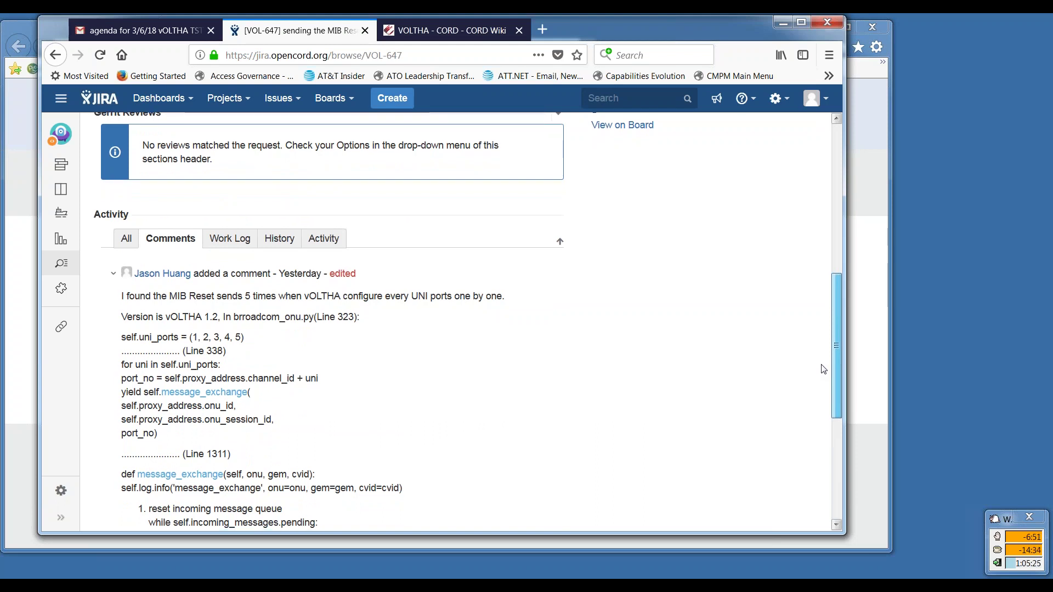
{"action": "scroll", "coordinate": [831, 371], "scroll_direction": "down", "scroll_amount": 2}
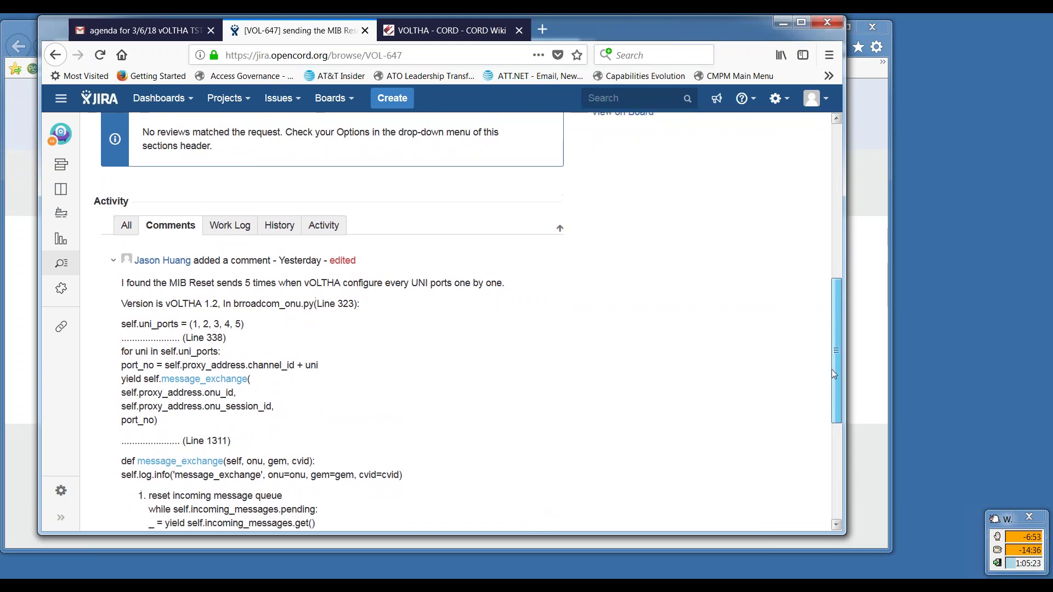
{"action": "left_click_drag", "start_coordinate": [833, 373], "coordinate": [861, 413]}
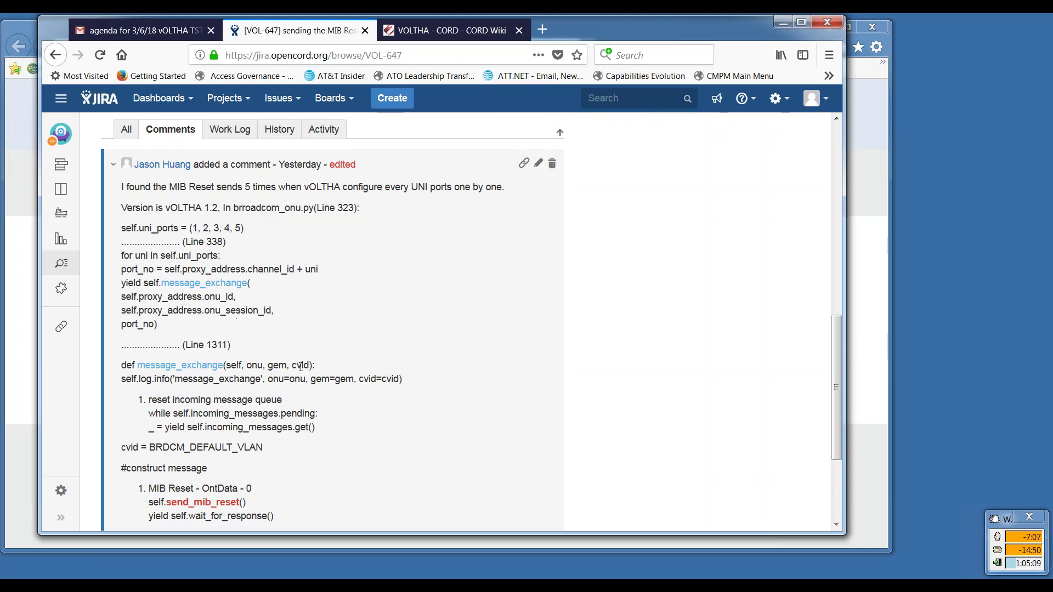
{"action": "left_click_drag", "start_coordinate": [168, 186], "coordinate": [277, 189]}
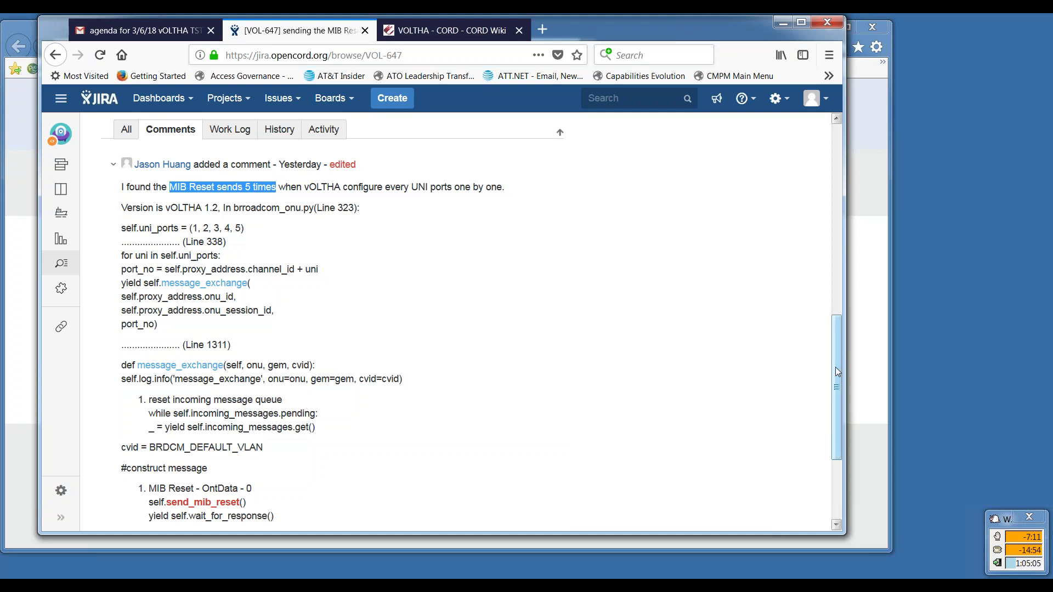
{"action": "mouse_move", "coordinate": [838, 367]}
{"action": "left_mouse_down"}
{"action": "mouse_move", "coordinate": [835, 341]}
{"action": "mouse_move", "coordinate": [837, 354]}
{"action": "left_mouse_up"}
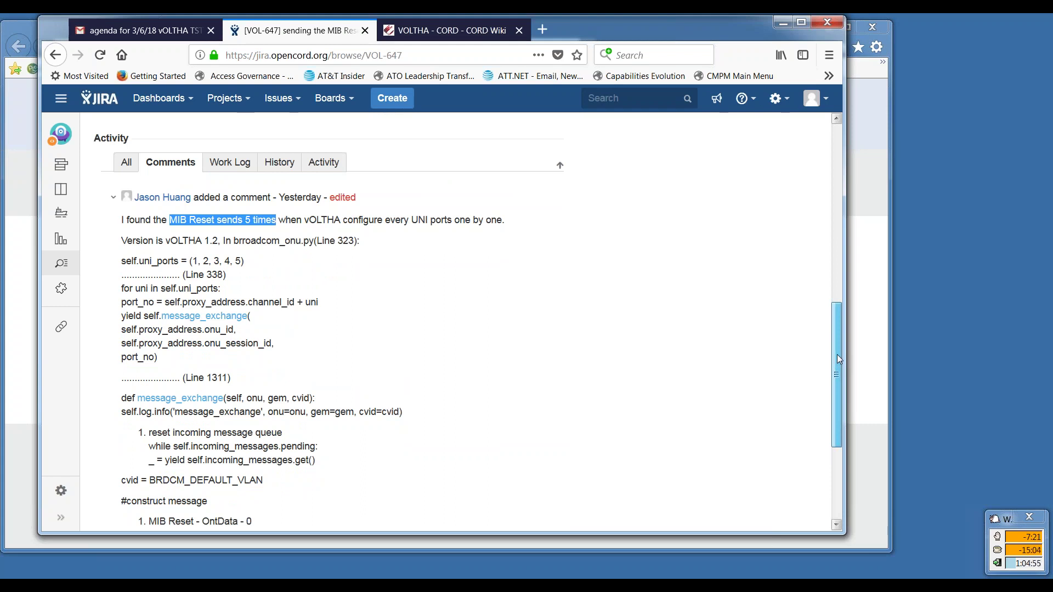
{"action": "left_click_drag", "start_coordinate": [837, 354], "coordinate": [837, 358]}
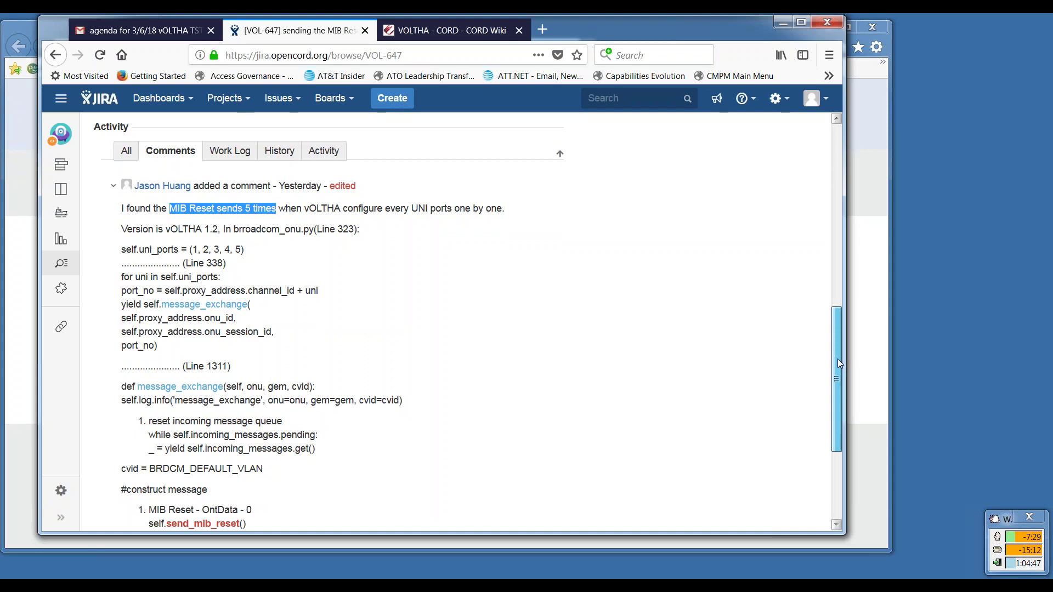
{"action": "left_click_drag", "start_coordinate": [838, 363], "coordinate": [838, 363]}
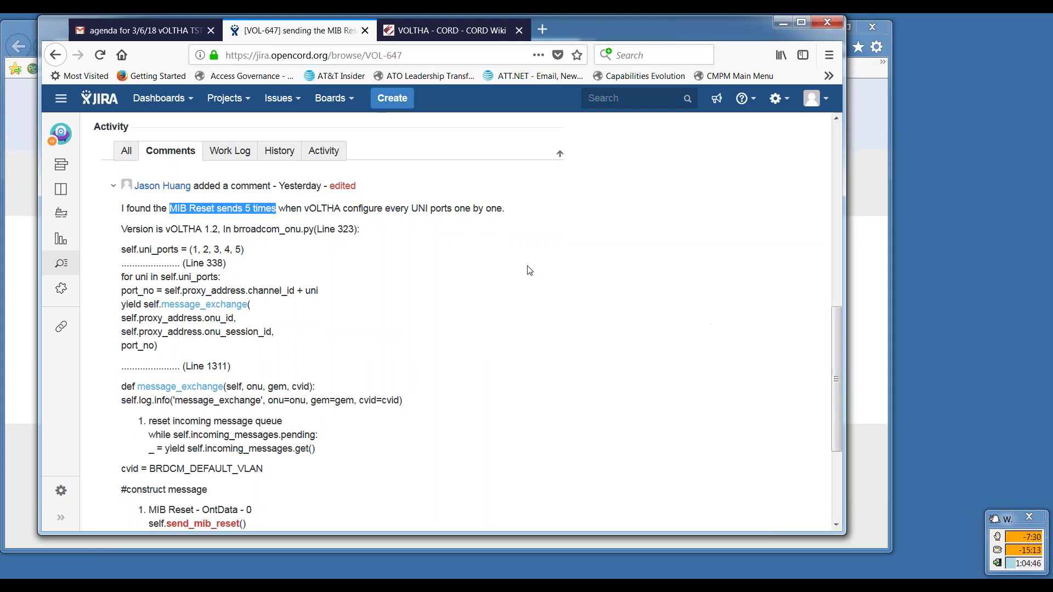
{"action": "left_click", "coordinate": [477, 246]}
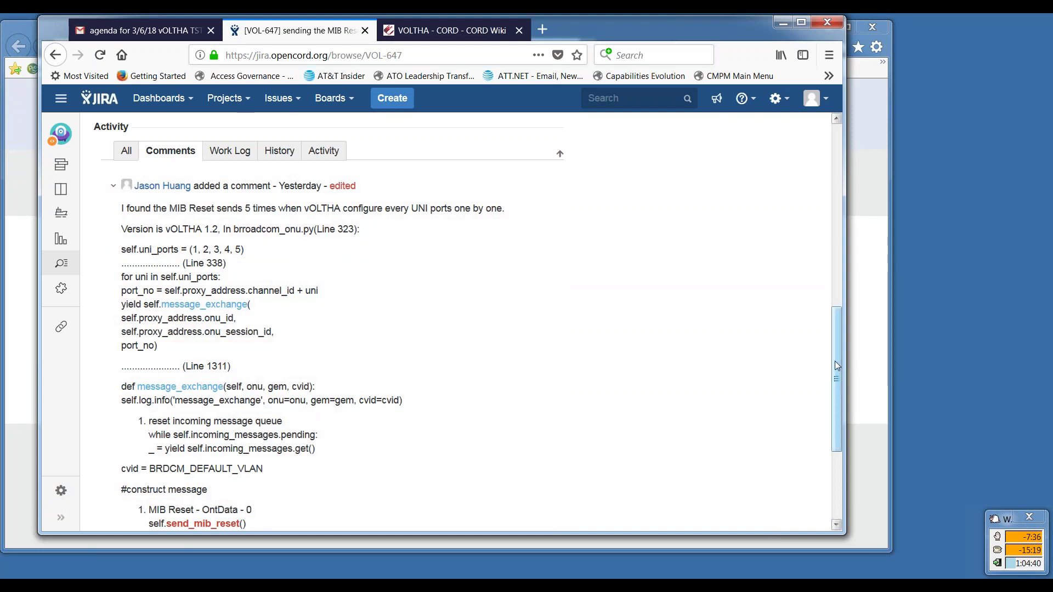
{"action": "left_click_drag", "start_coordinate": [836, 362], "coordinate": [841, 372]}
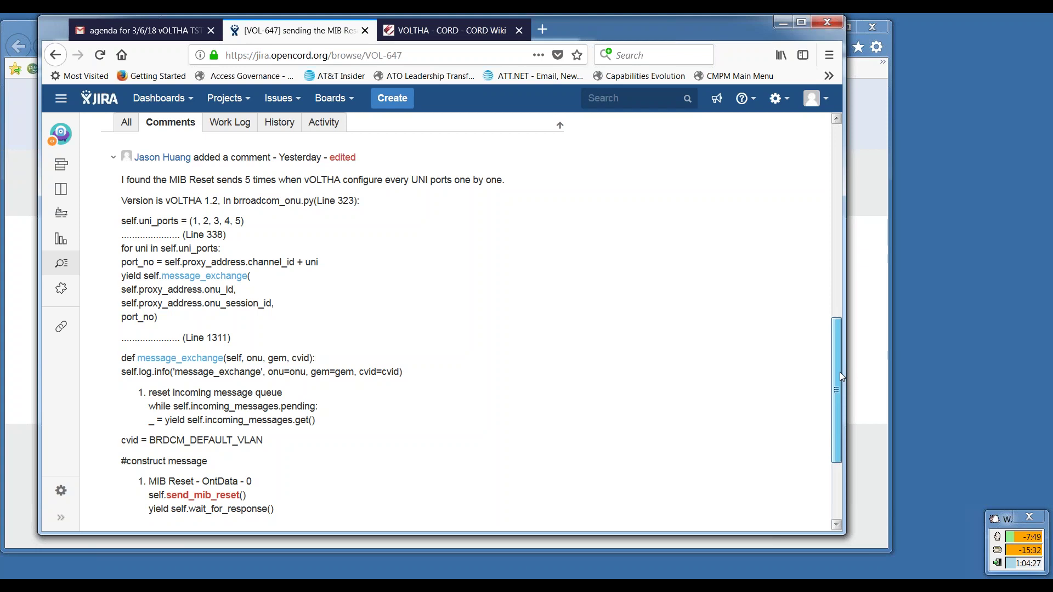
{"action": "left_click_drag", "start_coordinate": [841, 377], "coordinate": [841, 376]}
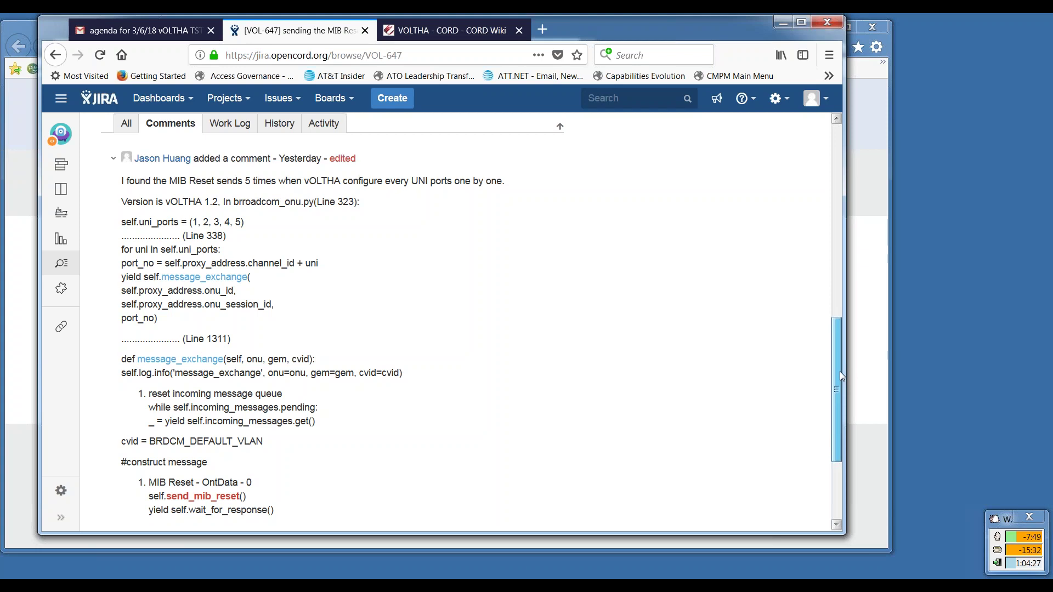
{"action": "left_click_drag", "start_coordinate": [841, 375], "coordinate": [842, 379]}
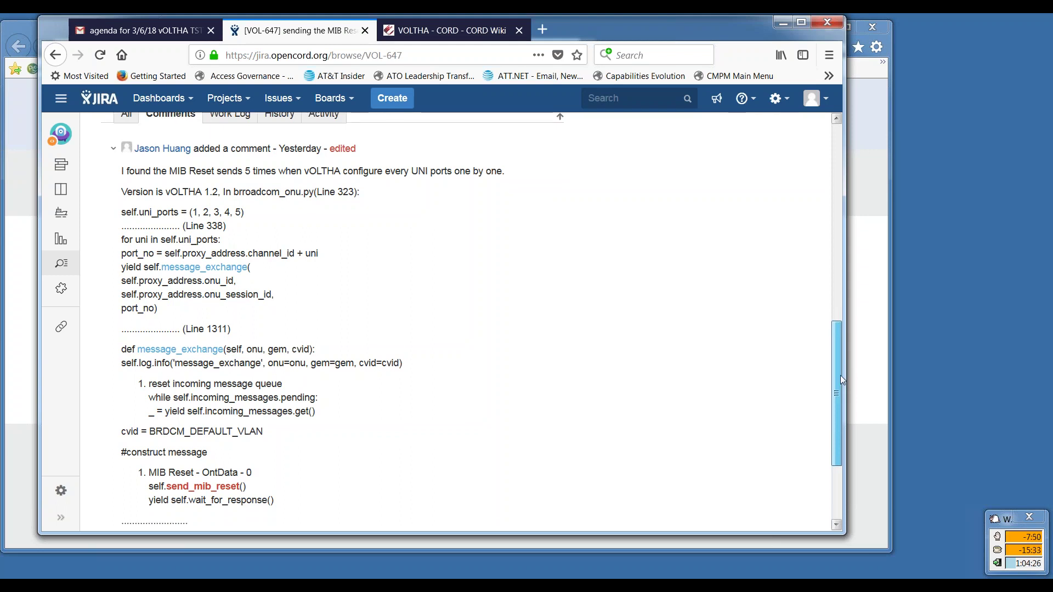
{"action": "mouse_move", "coordinate": [840, 376]}
{"action": "left_mouse_down"}
{"action": "mouse_move", "coordinate": [856, 393]}
{"action": "mouse_move", "coordinate": [851, 381]}
{"action": "left_mouse_up"}
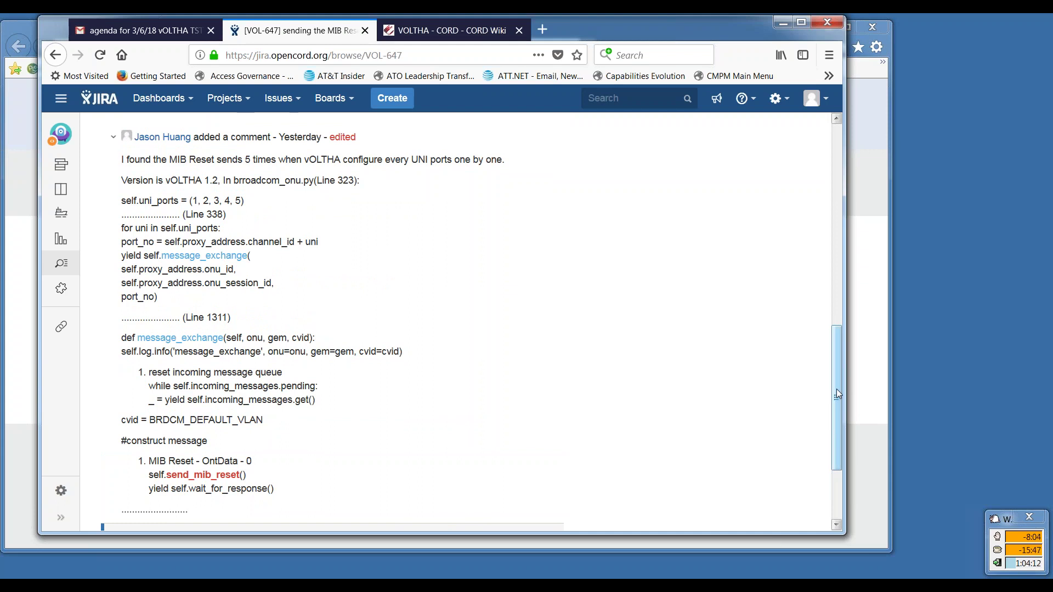
{"action": "left_click_drag", "start_coordinate": [837, 390], "coordinate": [837, 390]}
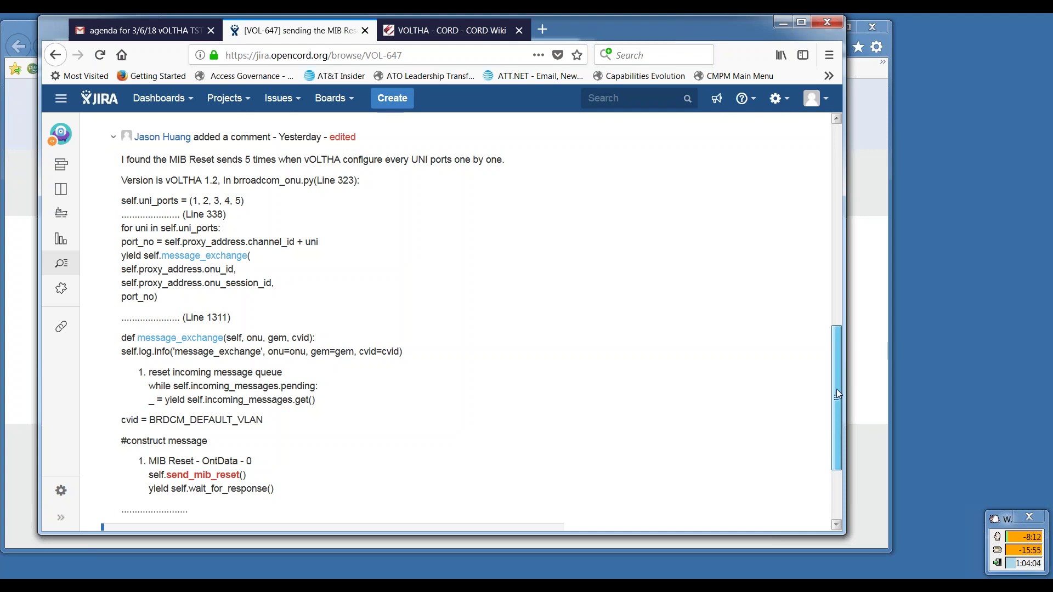
{"action": "left_click_drag", "start_coordinate": [837, 390], "coordinate": [835, 387]}
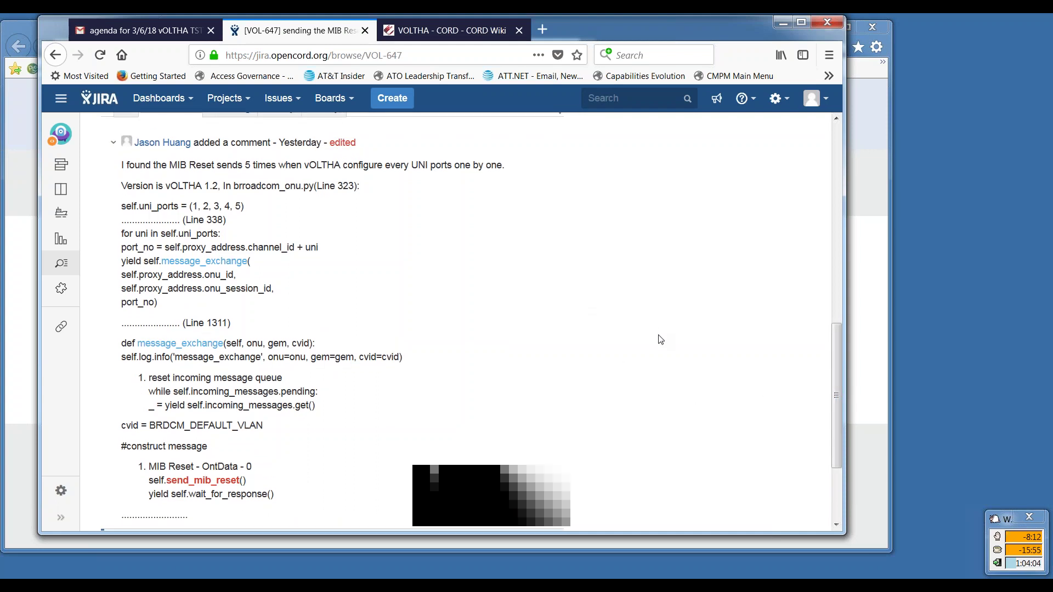
{"action": "left_click_drag", "start_coordinate": [834, 387], "coordinate": [842, 439]}
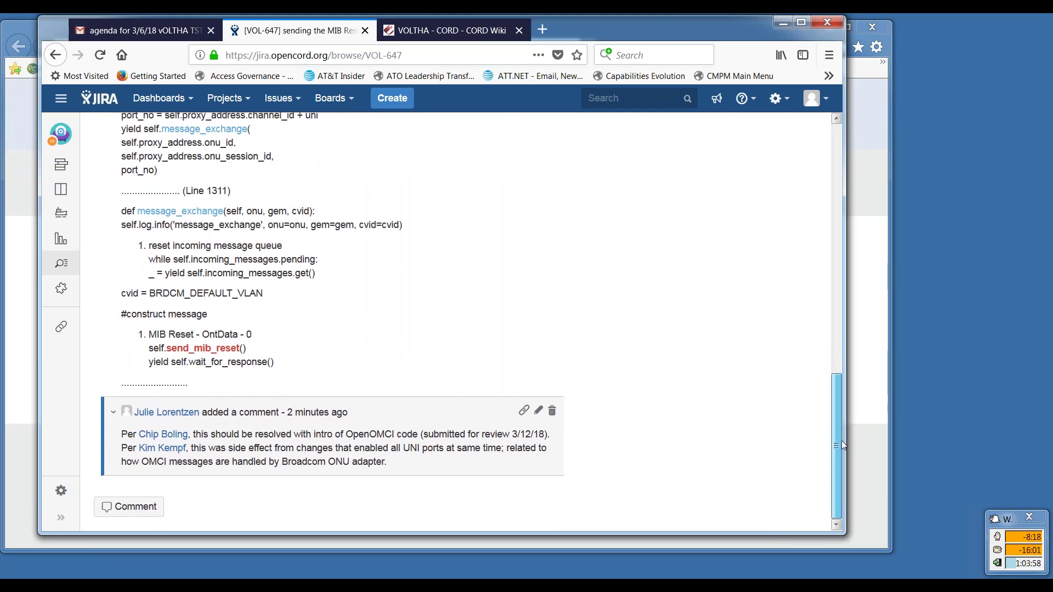
{"action": "left_click_drag", "start_coordinate": [842, 440], "coordinate": [840, 438]}
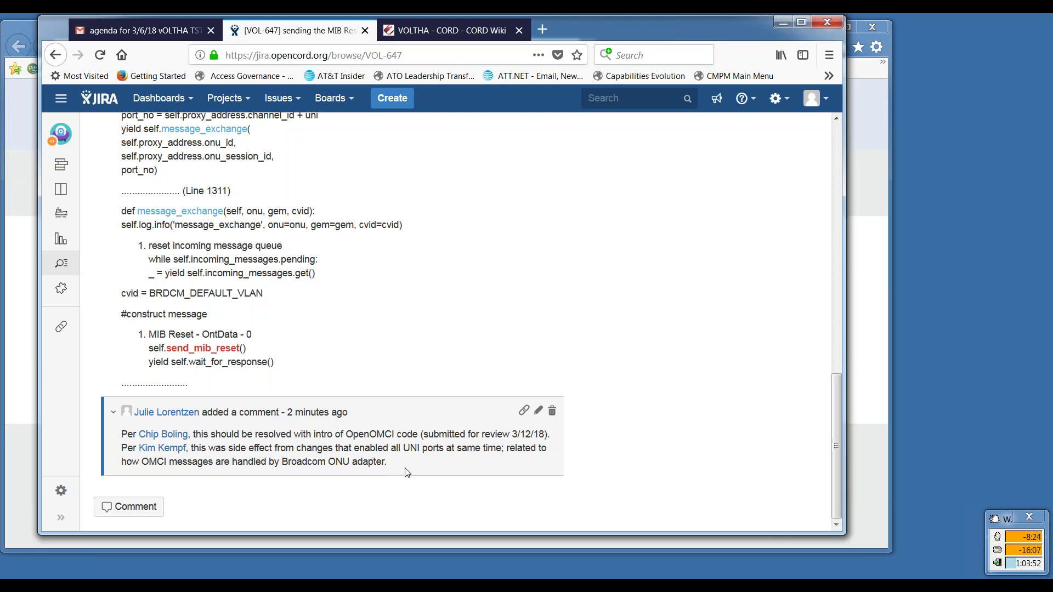
{"action": "left_click_drag", "start_coordinate": [385, 462], "coordinate": [289, 465]}
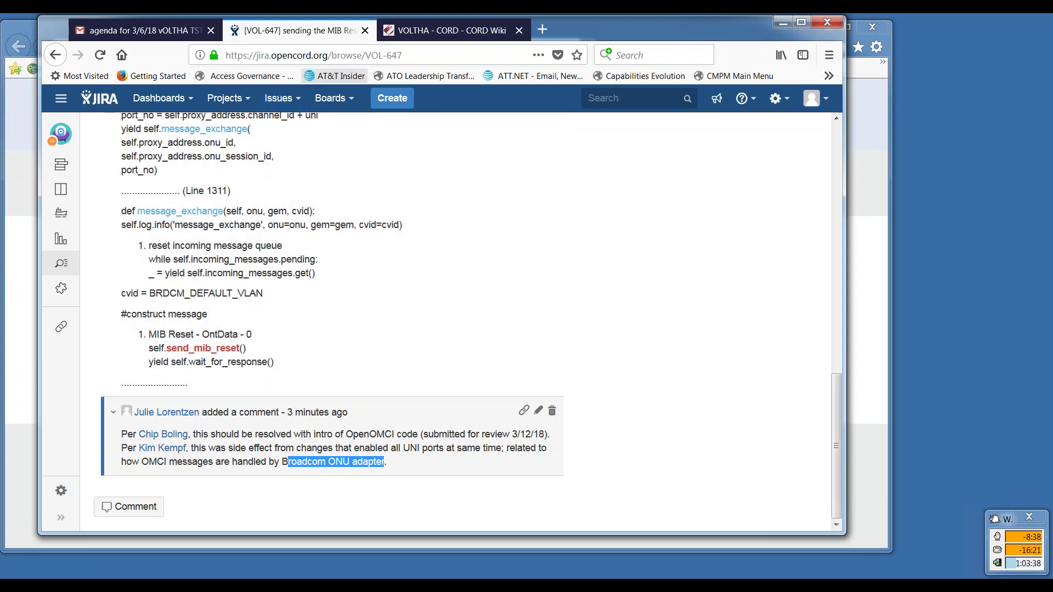
Step: Return to the VOLTHA backlog and open the full issue page of VOL-645, "Release version 1.2.1 of VOLTHA"
{"action": "left_click", "coordinate": [54, 57]}
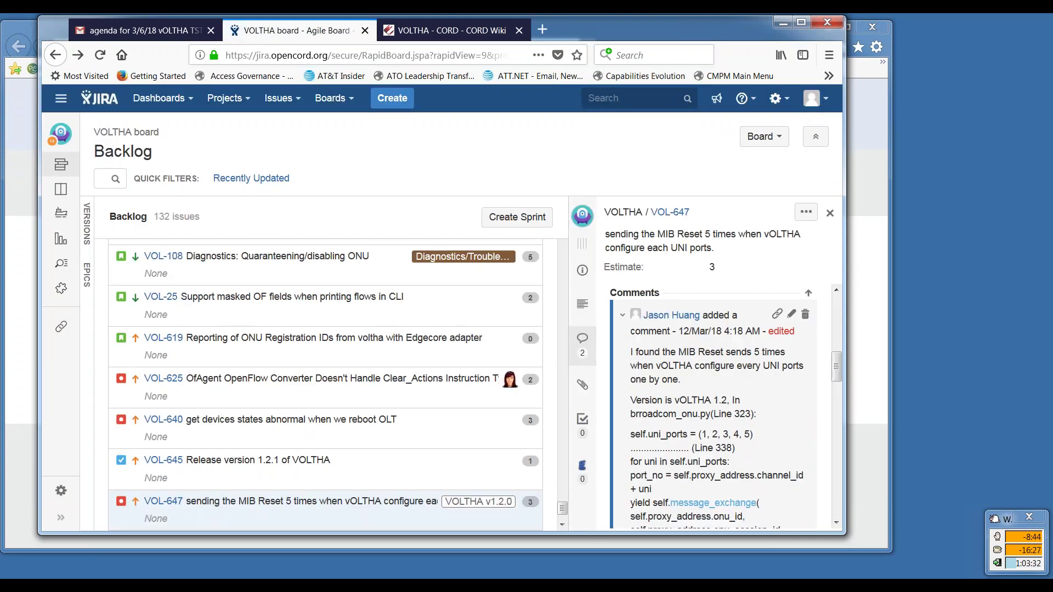
{"action": "scroll", "coordinate": [837, 371], "scroll_direction": "up", "scroll_amount": 2}
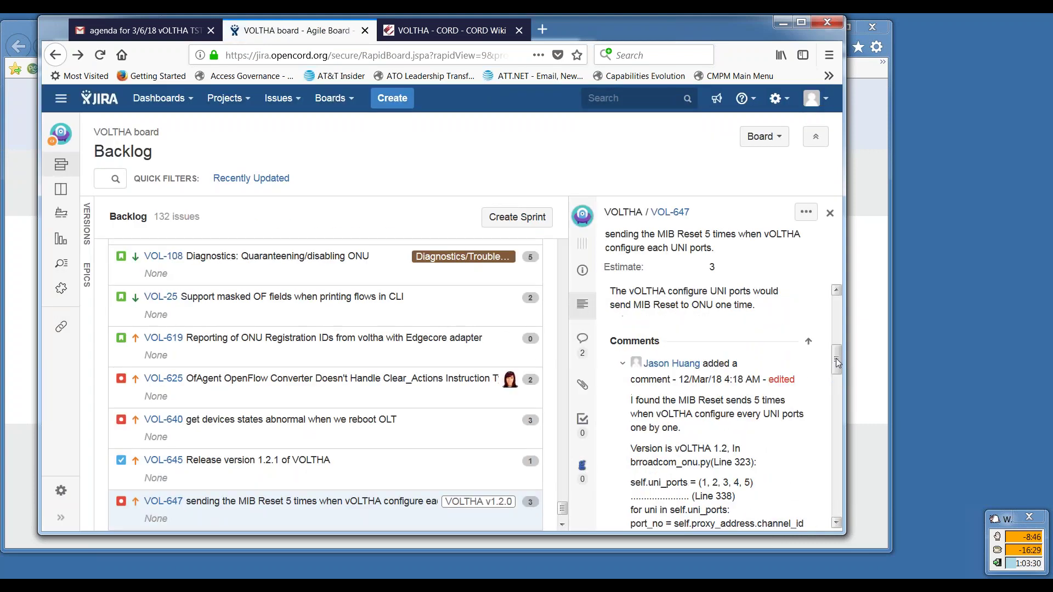
{"action": "scroll", "coordinate": [563, 510], "scroll_direction": "down", "scroll_amount": 3}
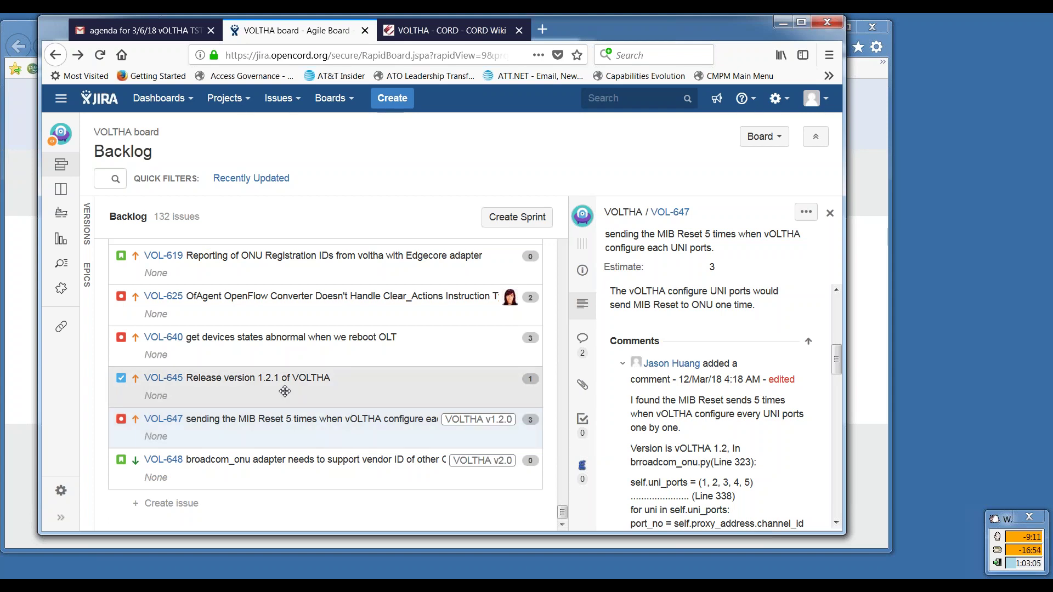
{"action": "left_click", "coordinate": [284, 391]}
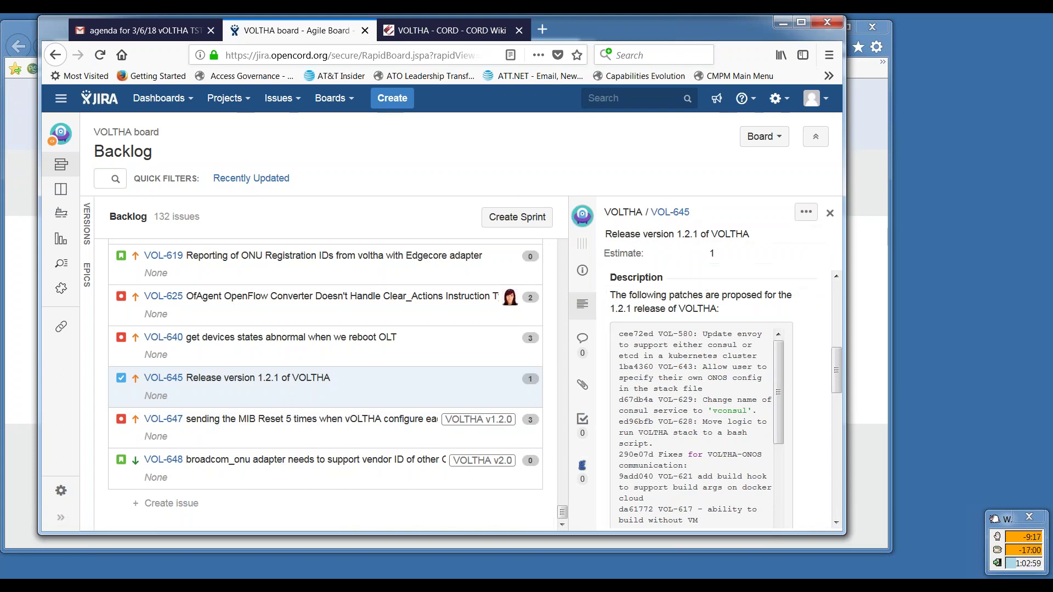
{"action": "left_click", "coordinate": [670, 213]}
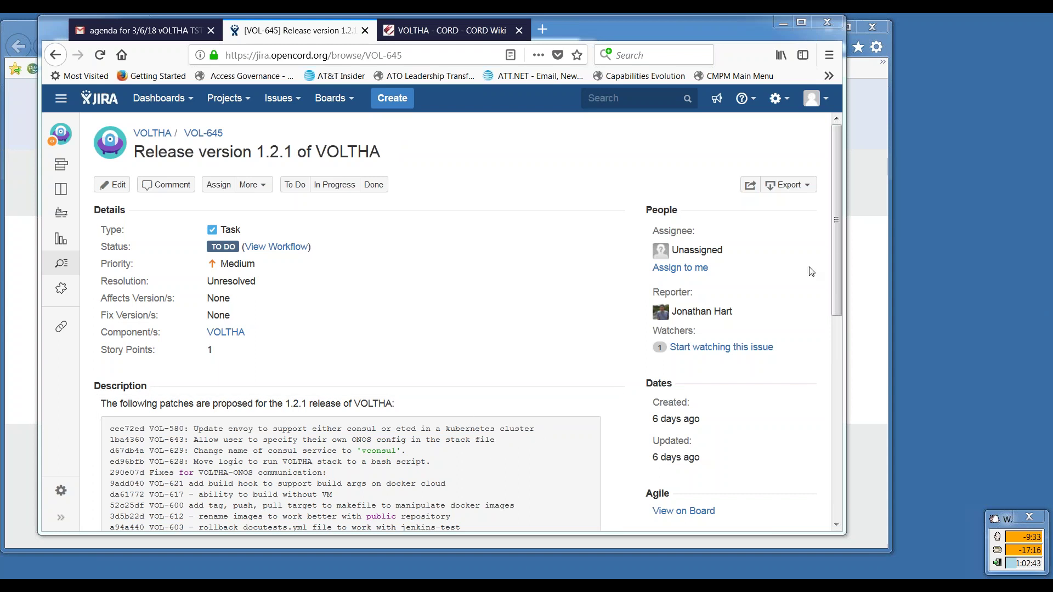
Step: Review the list of patches proposed for the 1.2.1 release in the VOL-645 description
{"action": "left_click", "coordinate": [840, 259]}
{"action": "left_click_drag", "start_coordinate": [841, 261], "coordinate": [853, 312]}
{"action": "scroll", "coordinate": [739, 389], "scroll_direction": "down", "scroll_amount": 1}
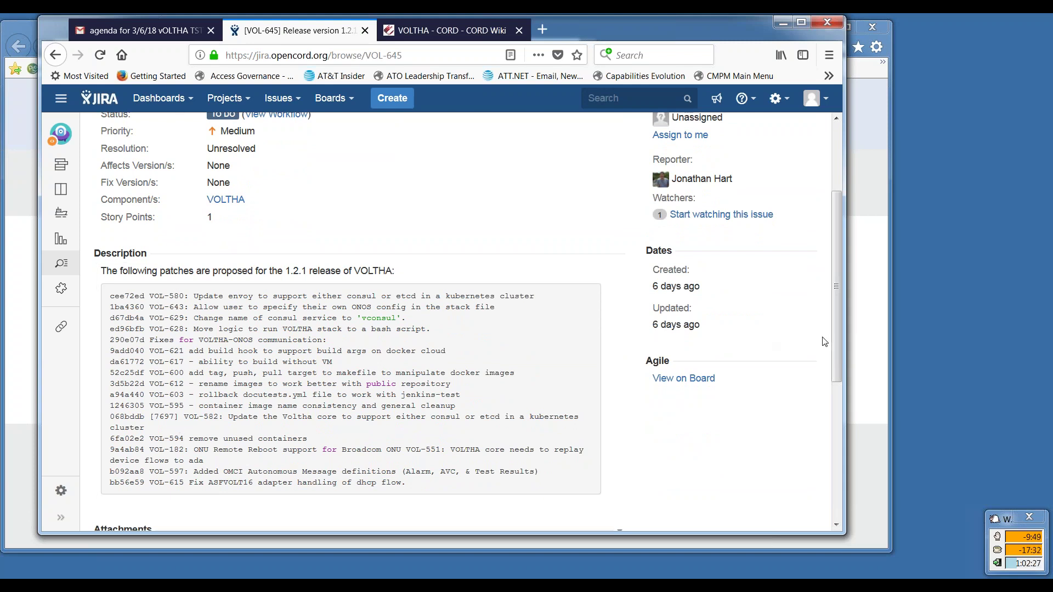
{"action": "left_click_drag", "start_coordinate": [836, 339], "coordinate": [834, 314]}
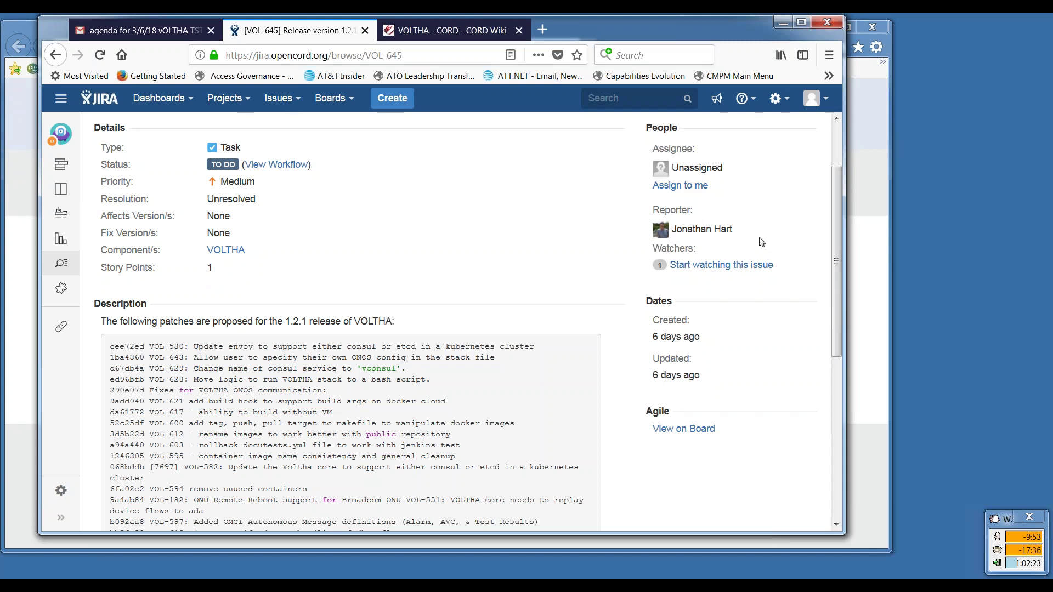
Step: Switch to the Gmail agenda draft and replace the v1.2.1 sub-item with "list of patches provided, no objections received - branch ready for tagging"
{"action": "left_click", "coordinate": [139, 30]}
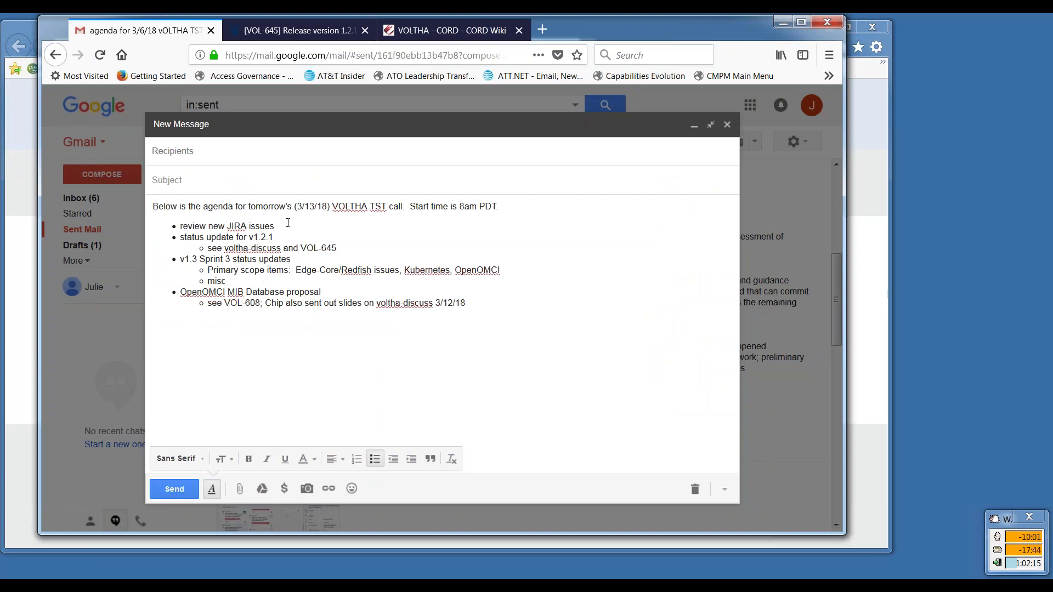
{"action": "left_click", "coordinate": [350, 248]}
{"action": "key", "text": "Return"}
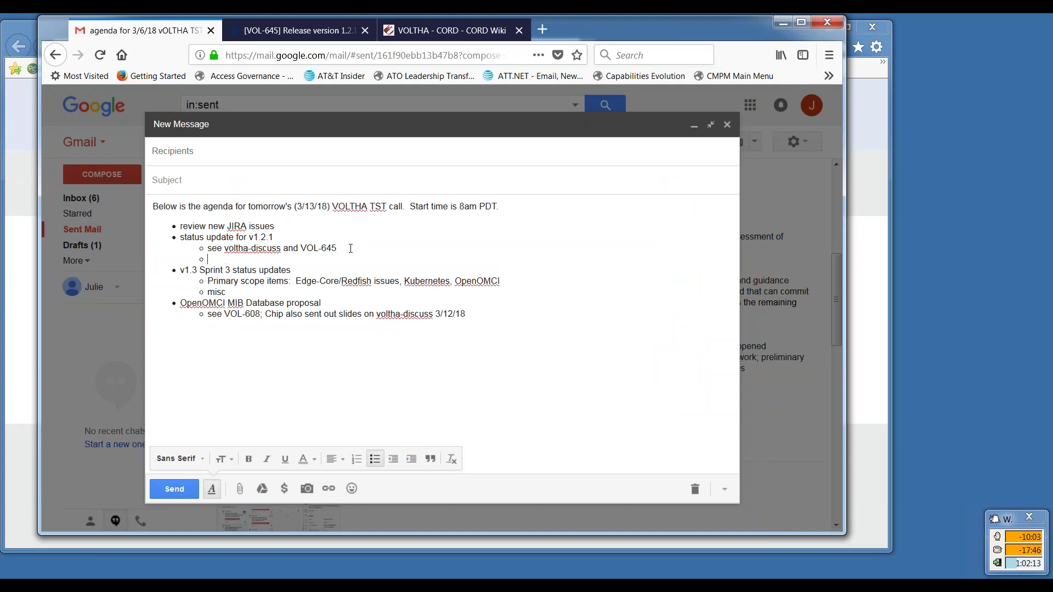
{"action": "left_click_drag", "start_coordinate": [340, 251], "coordinate": [205, 253]}
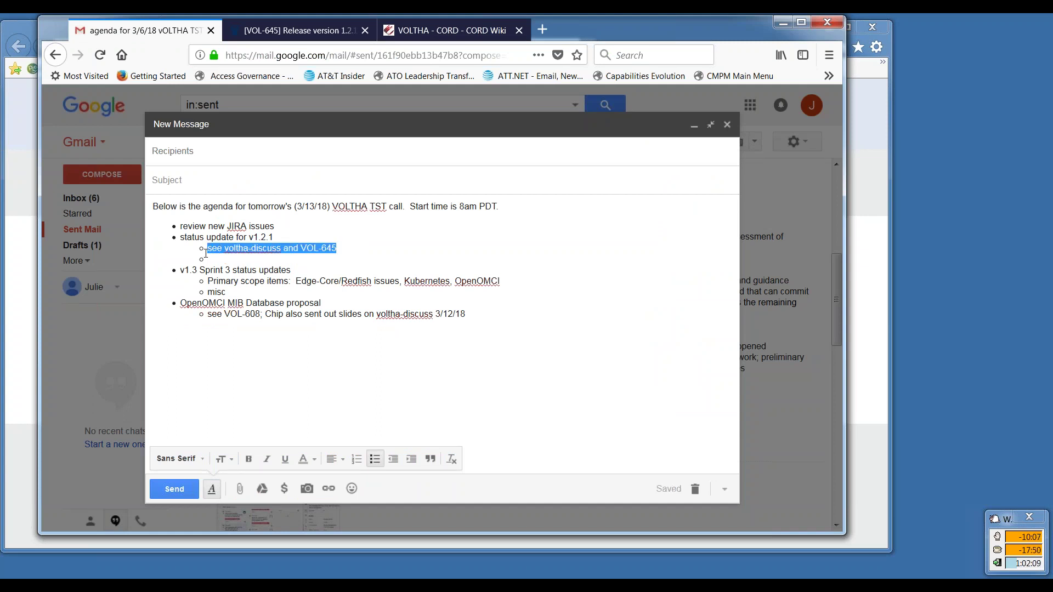
{"action": "type", "text": "list of p"}
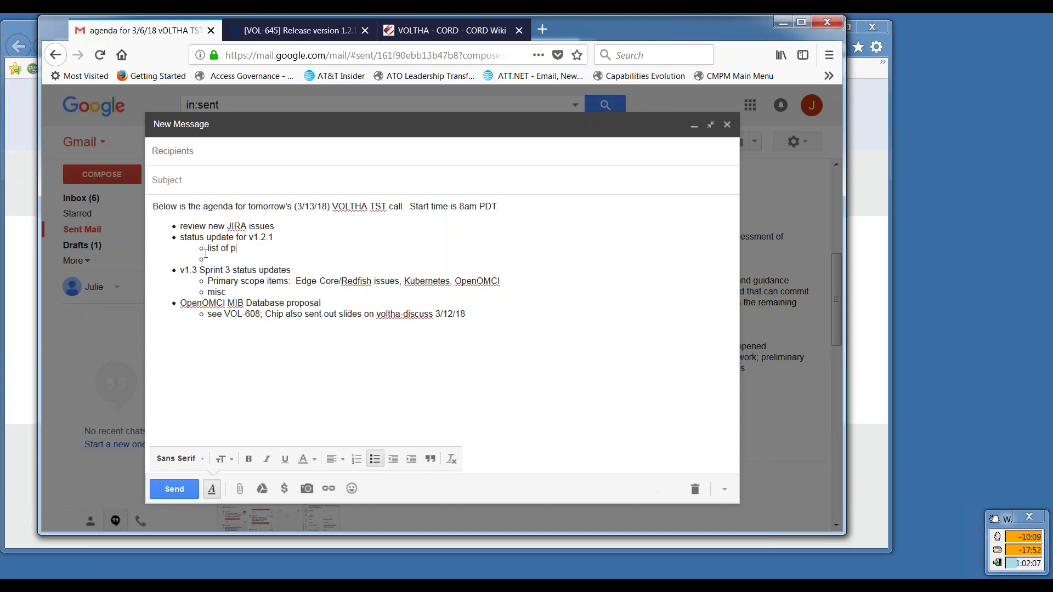
{"action": "type", "text": "atches provided, no objec"}
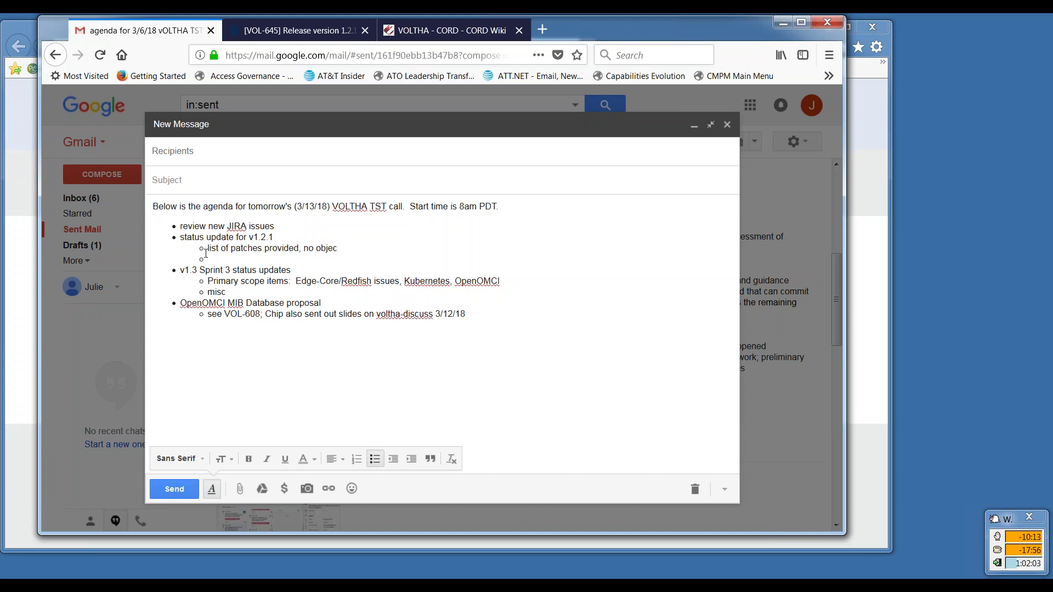
{"action": "type", "text": "tions received - branch ready for"}
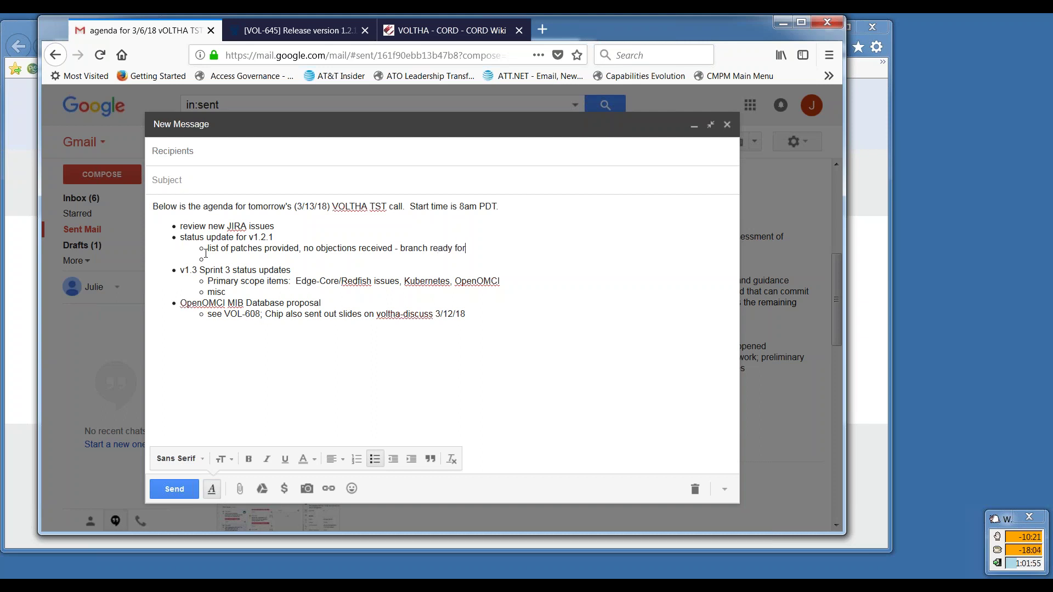
{"action": "type", "text": " tagging"}
Step: Fill in the second v1.2.1 sub-item, stating that one team member will work with another on release tagging
{"action": "left_click", "coordinate": [309, 260]}
{"action": "type", "text": "David will work wit"}
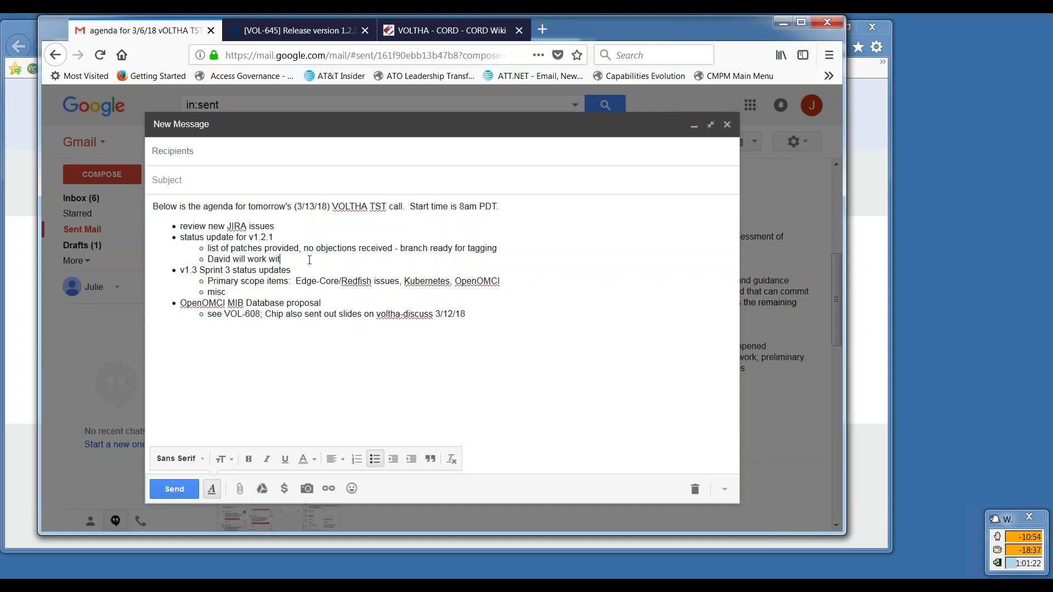
{"action": "type", "text": "h Jono on release tagging"}
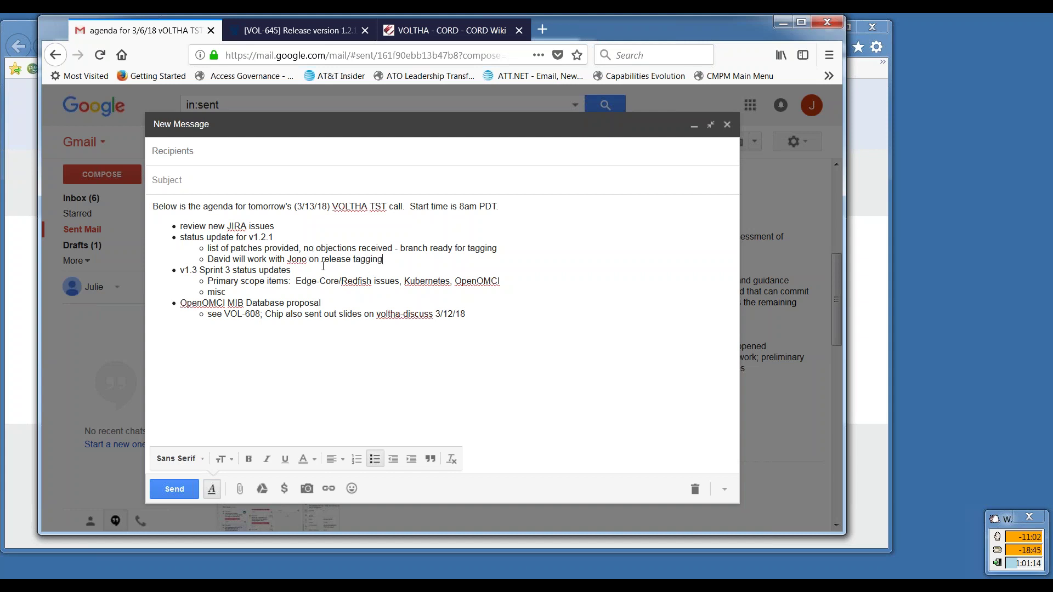
Step: Reword the ending of the second v1.2.1 sub-item to "process for tagging v1.2.1"
{"action": "left_click_drag", "start_coordinate": [323, 258], "coordinate": [384, 261]}
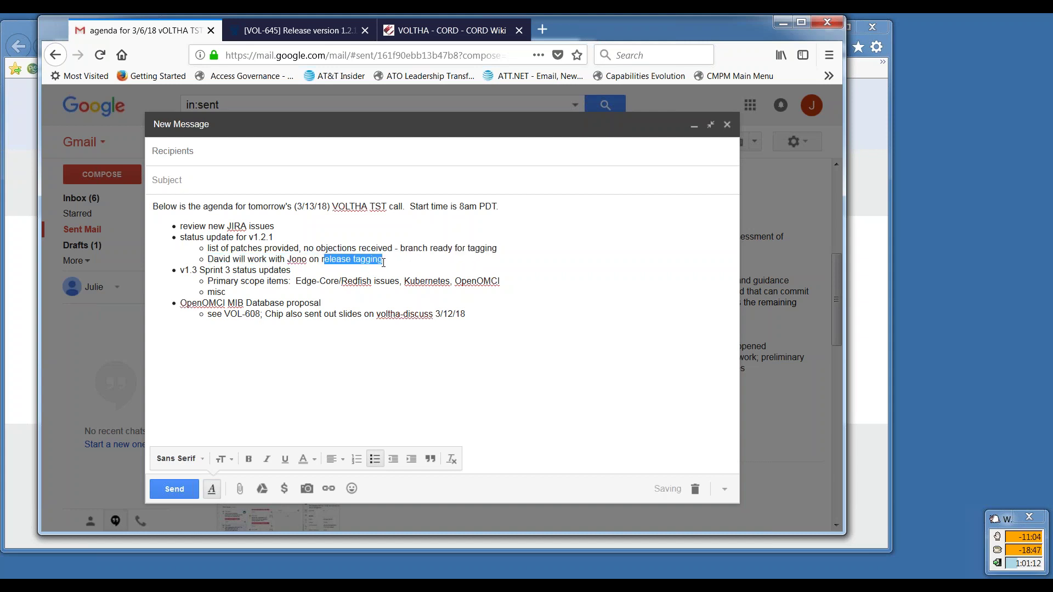
{"action": "key", "text": "BackSpace"}
{"action": "key", "text": "BackSpace"}
{"action": "type", "text": "tagging 1.2.1"}
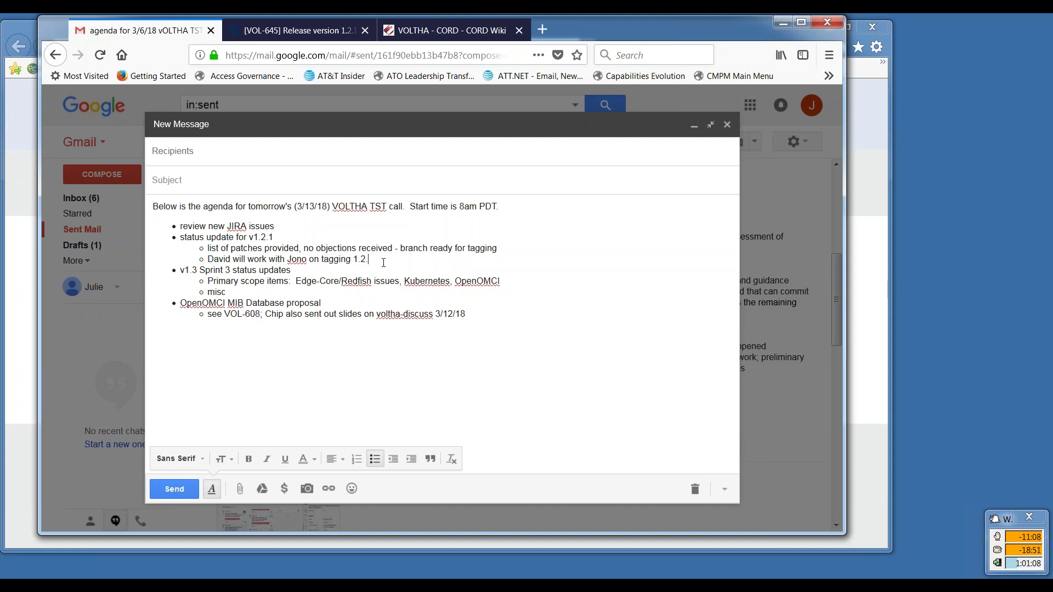
{"action": "key", "text": "ctrl+Left"}
{"action": "key", "text": "ctrl+Left"}
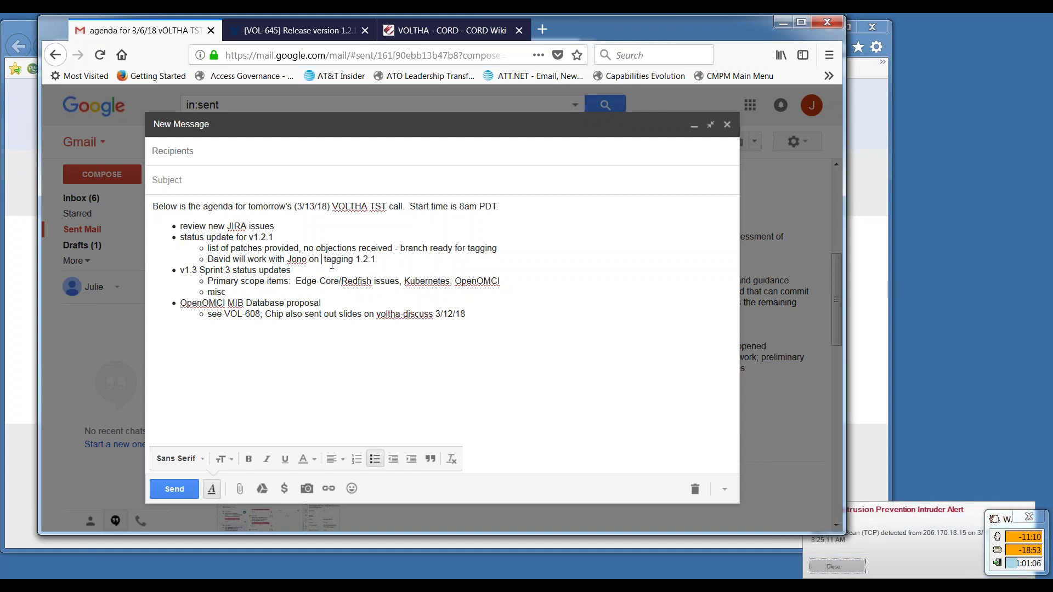
{"action": "type", "text": "process for"}
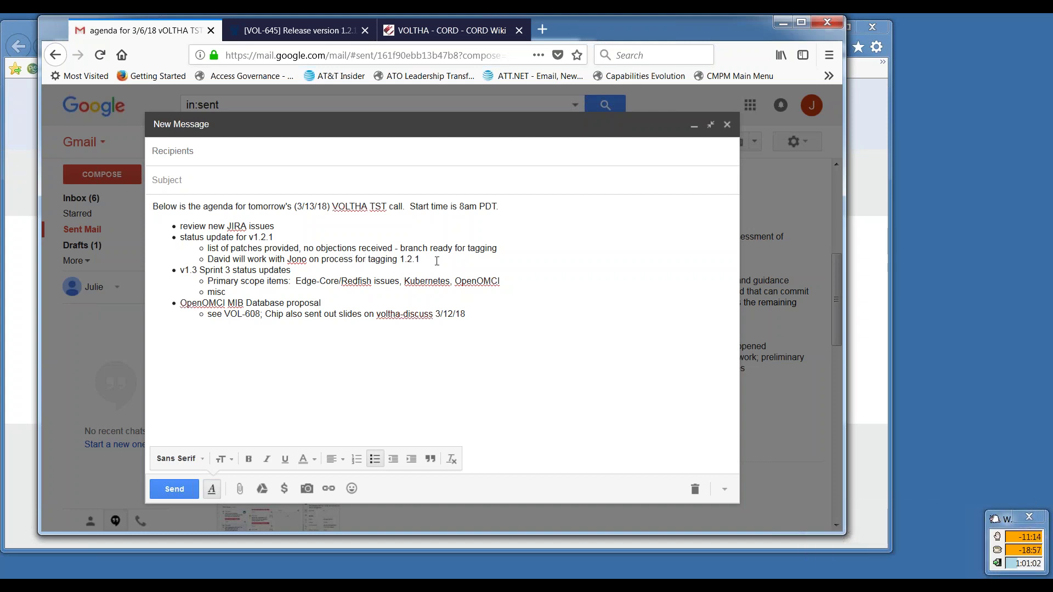
{"action": "left_click", "coordinate": [437, 261]}
{"action": "type", "text": "v"}
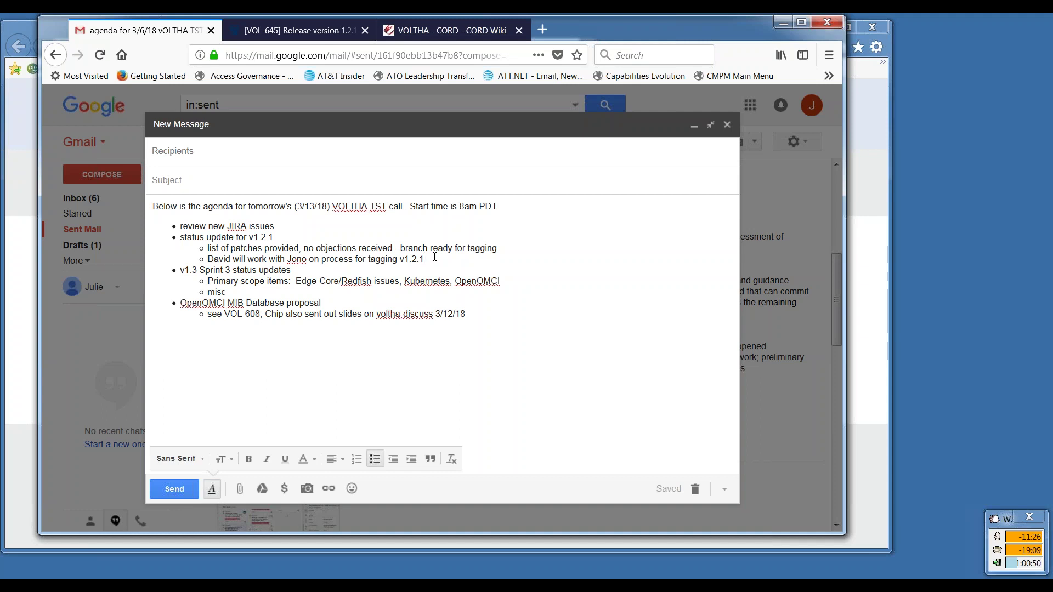
Step: Add a third v1.2.1 sub-item reading "need to tag v1.2.1 on OLT adapter code as well"
{"action": "key", "text": "Return"}
{"action": "type", "text": "need to t"}
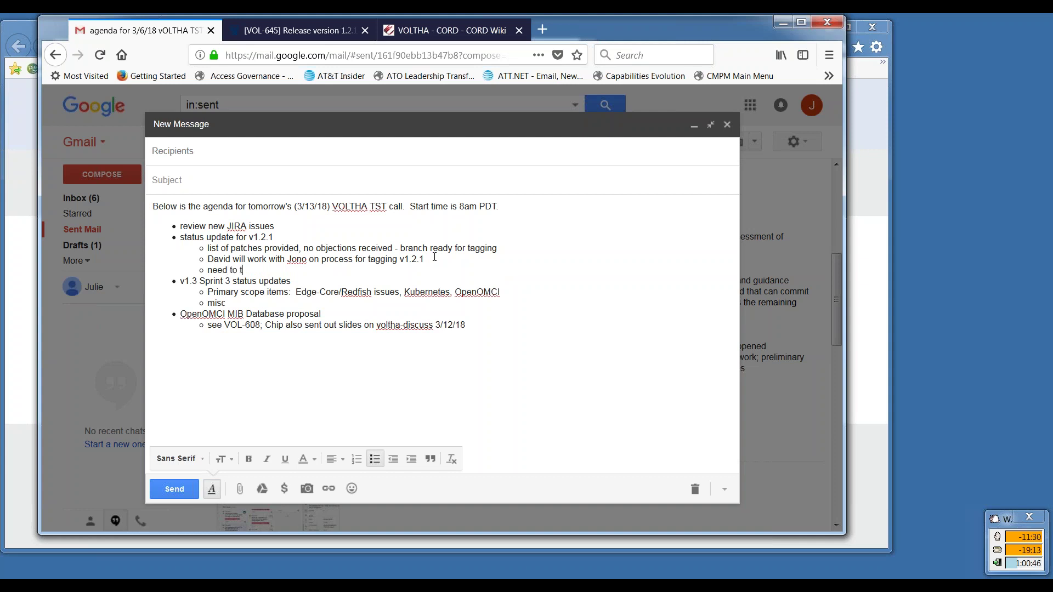
{"action": "type", "text": "ag v1.2.1 on OLT adapter code as well"}
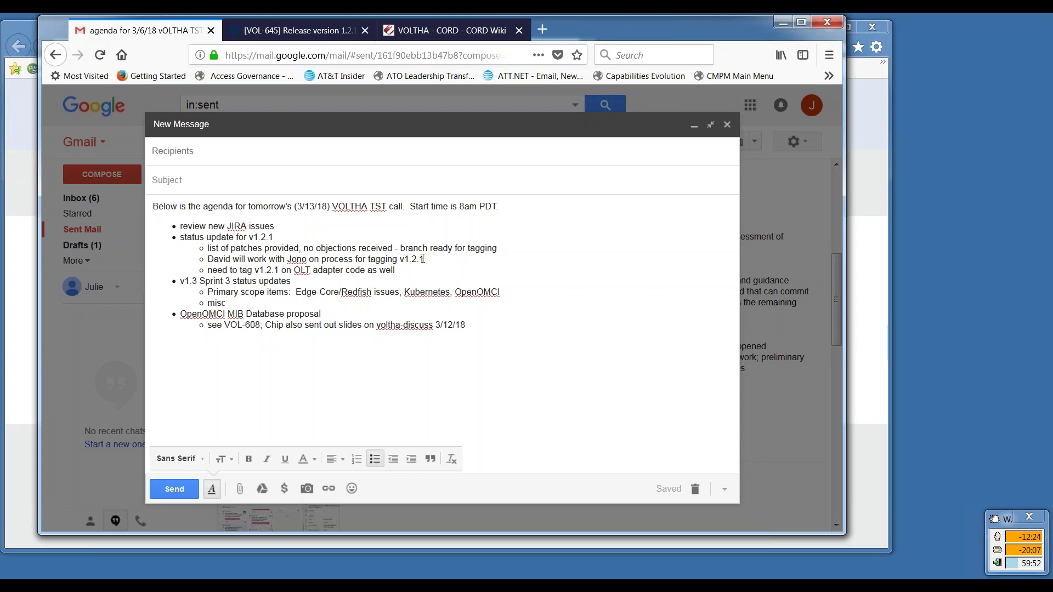
{"action": "left_click_drag", "start_coordinate": [423, 259], "coordinate": [400, 260]}
{"action": "left_click", "coordinate": [426, 259]}
Step: Add a fourth v1.2.1 sub-item reading "release notes need to be provided to indicate list of included patches/JIRAs"
{"action": "key", "text": "Return"}
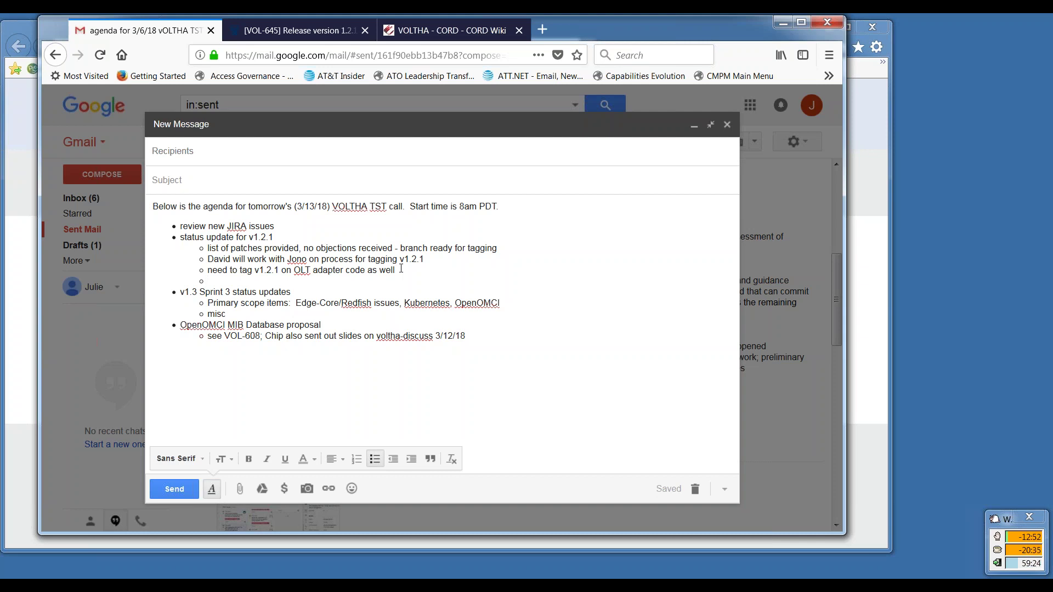
{"action": "type", "text": "release notes need to be pro"}
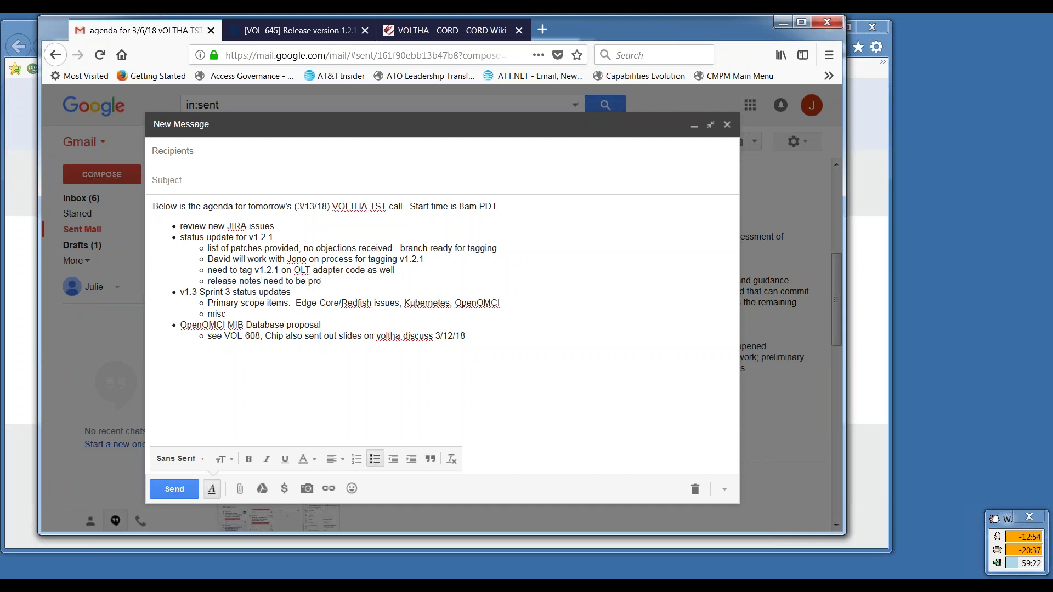
{"action": "type", "text": "vided to indicate list of"}
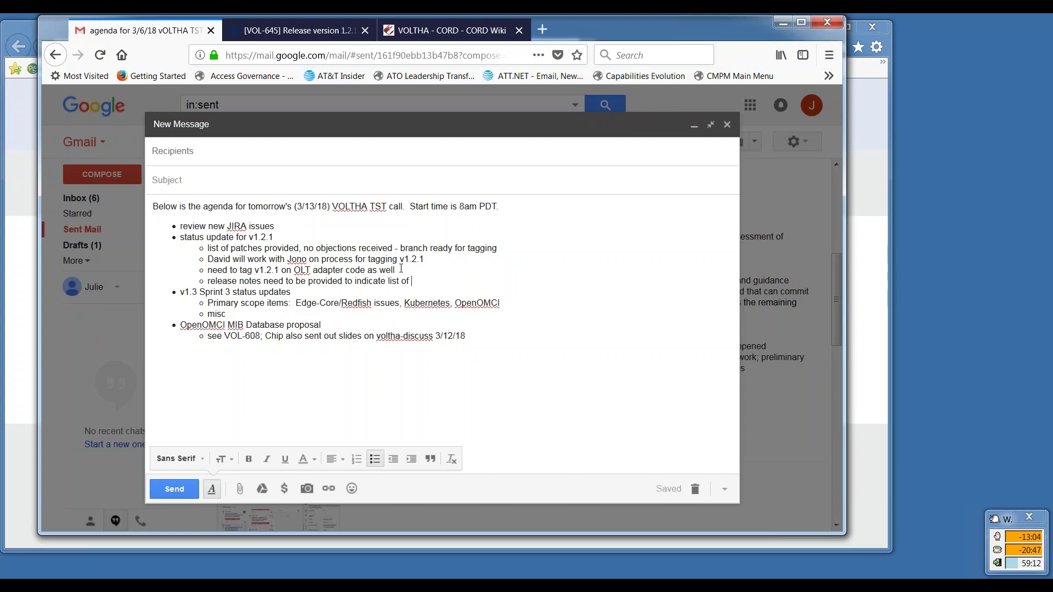
{"action": "type", "text": " included patches/JIRAas"}
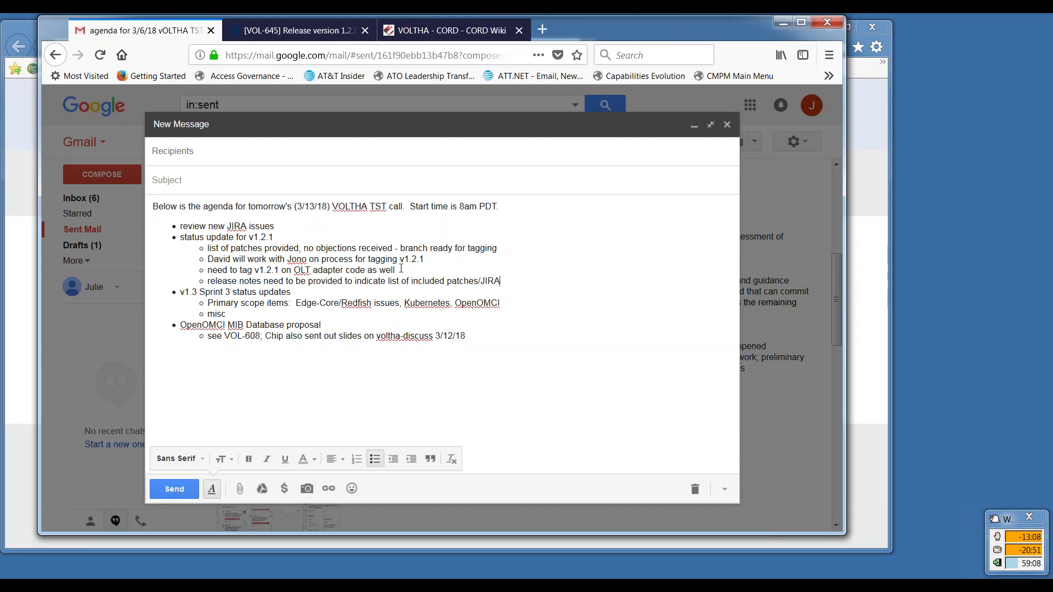
{"action": "key", "text": "BackSpace"}
{"action": "key", "text": "BackSpace"}
{"action": "type", "text": "s"}
{"action": "double_click", "coordinate": [349, 282]}
{"action": "triple_click", "coordinate": [350, 281]}
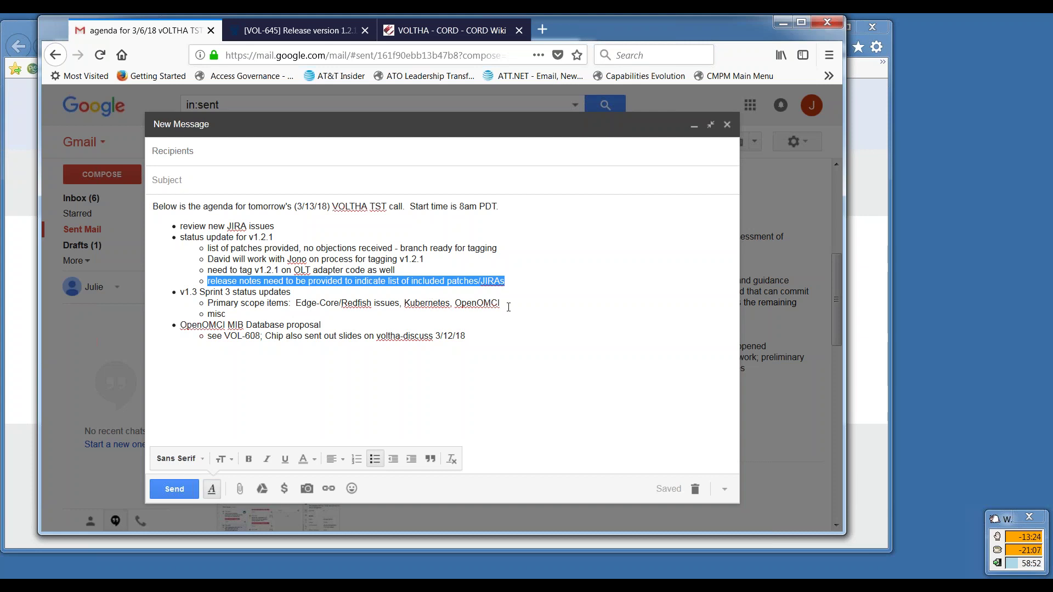
{"action": "left_click", "coordinate": [268, 305]}
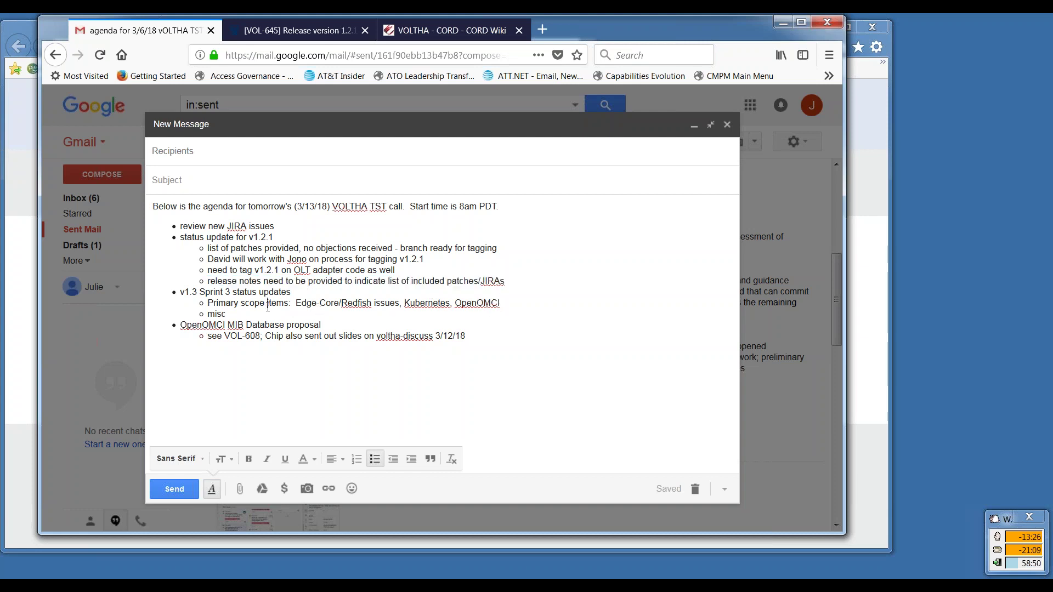
Step: Switch back to JIRA, open issue VOL-646, and review its details and the description of the Broadcom ONU's 10G traffic problem
{"action": "left_click", "coordinate": [326, 34]}
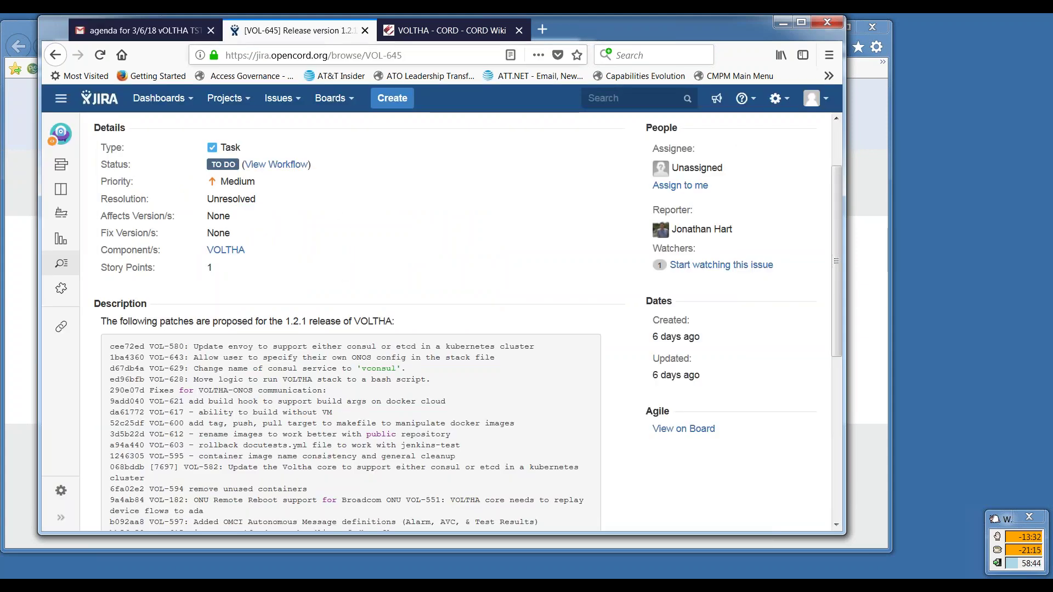
{"action": "left_click_drag", "start_coordinate": [403, 55], "coordinate": [396, 55]}
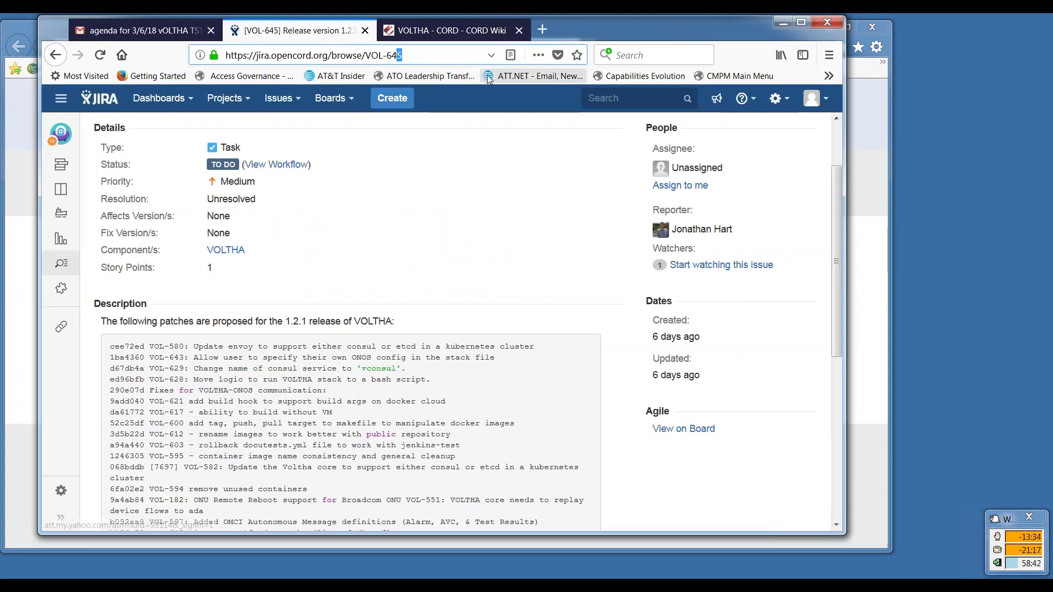
{"action": "type", "text": "6"}
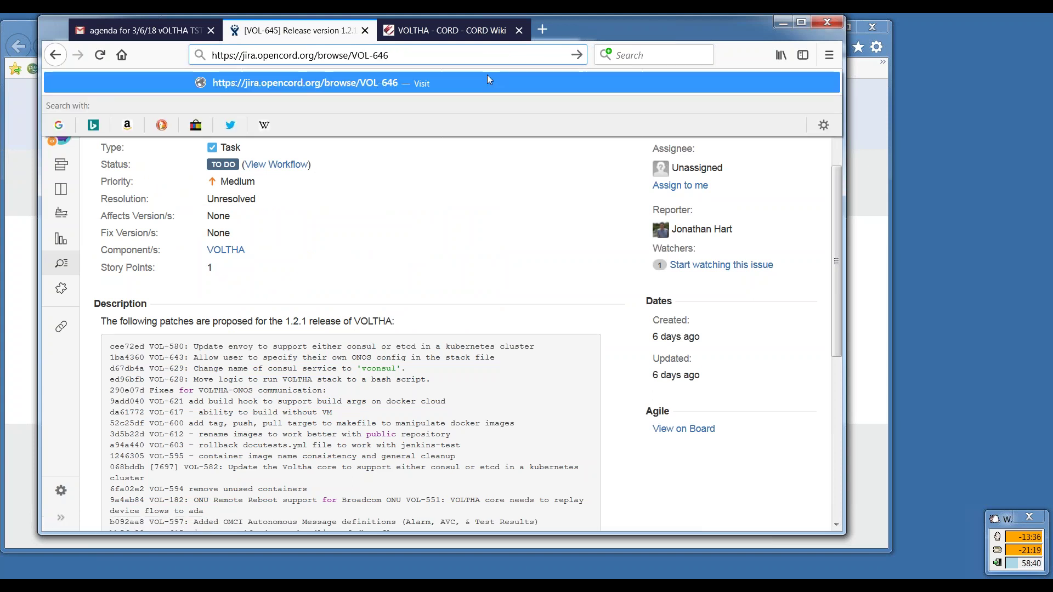
{"action": "key", "text": "Return"}
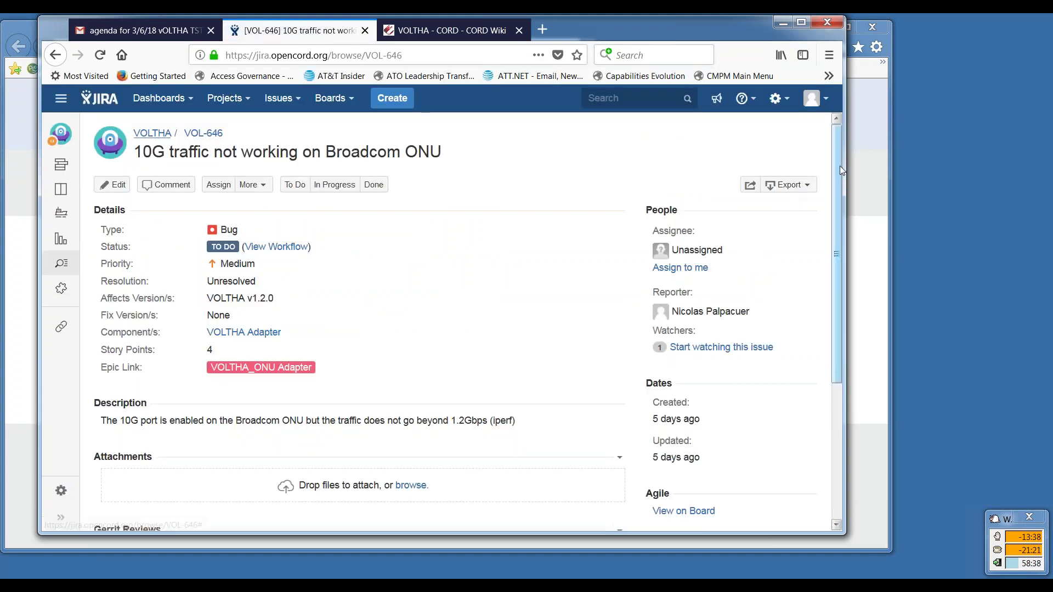
{"action": "mouse_move", "coordinate": [838, 167]}
{"action": "left_mouse_down"}
{"action": "mouse_move", "coordinate": [882, 329]}
{"action": "mouse_move", "coordinate": [850, 173]}
{"action": "left_mouse_up"}
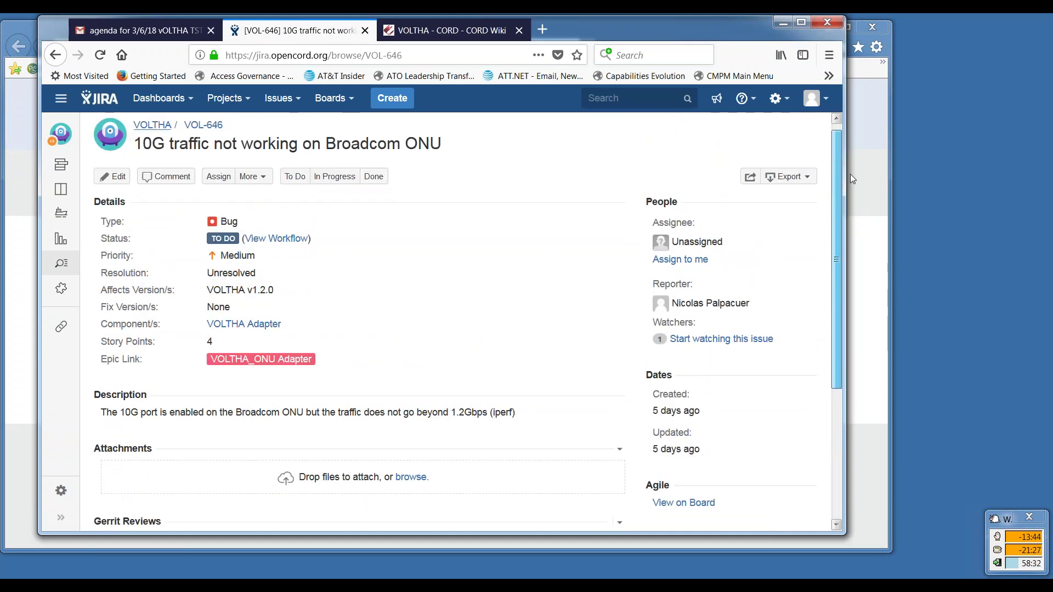
{"action": "left_click_drag", "start_coordinate": [850, 173], "coordinate": [850, 173]}
{"action": "left_click_drag", "start_coordinate": [851, 175], "coordinate": [878, 231]}
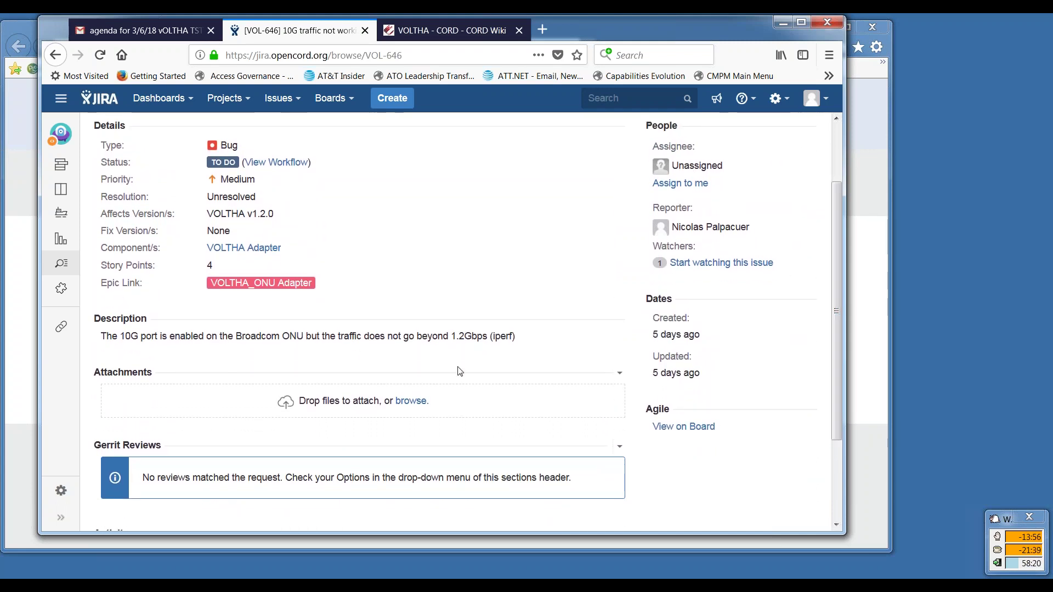
{"action": "double_click", "coordinate": [428, 335]}
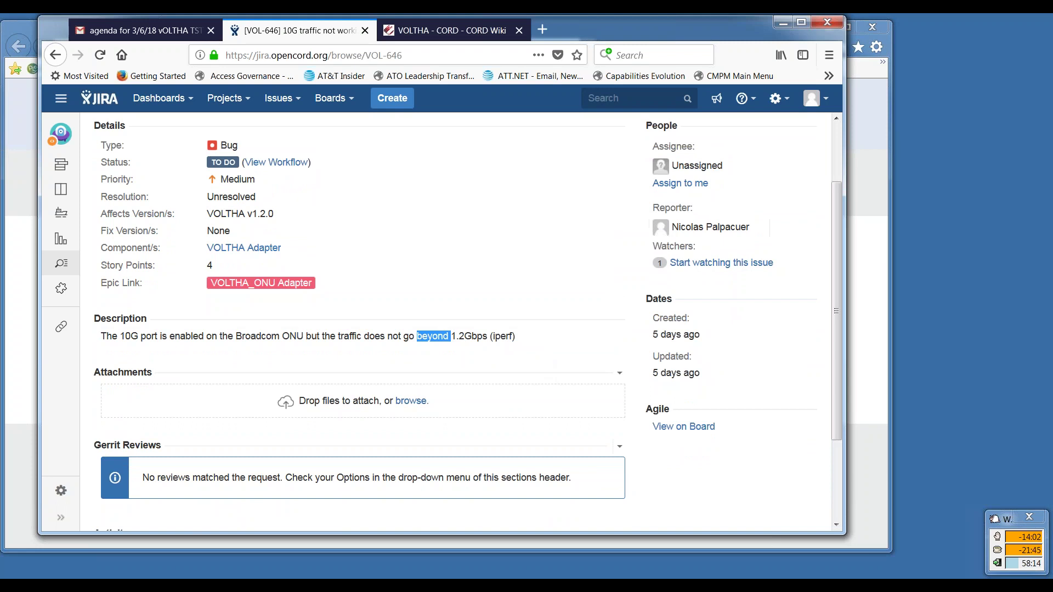
Step: Start a comment on issue VOL-646 reading "This has been demonstrated as working in the past;"
{"action": "mouse_move", "coordinate": [732, 229]}
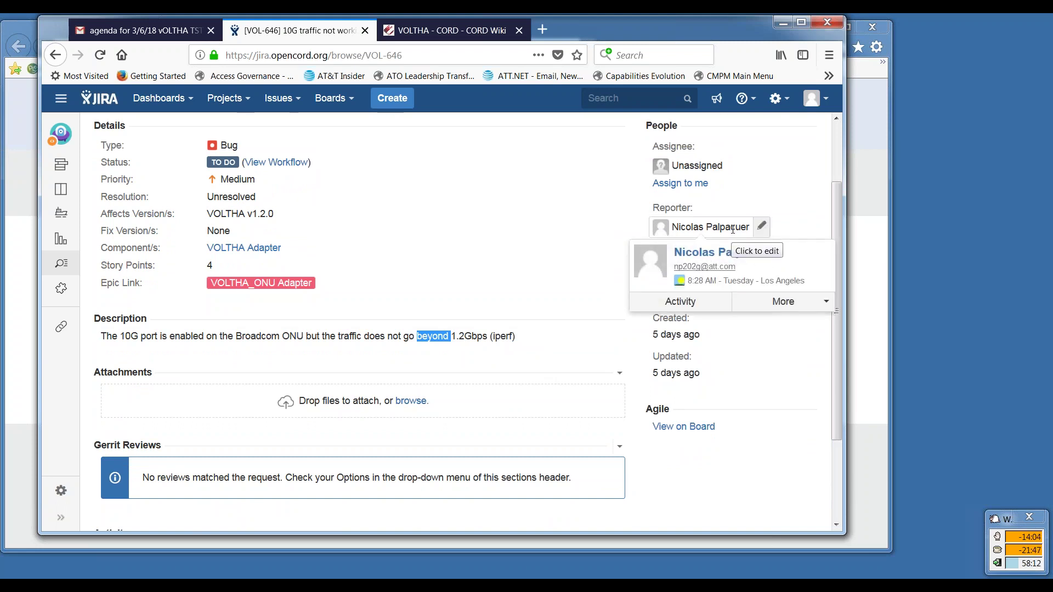
{"action": "left_click", "coordinate": [1047, 324]}
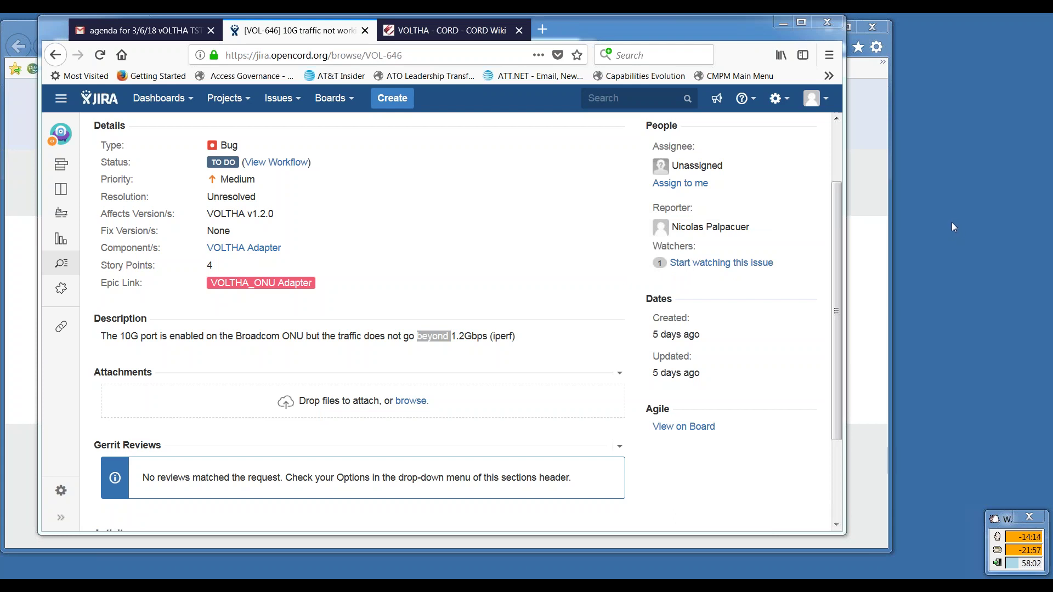
{"action": "left_click", "coordinate": [836, 241]}
{"action": "left_click_drag", "start_coordinate": [836, 241], "coordinate": [854, 367]}
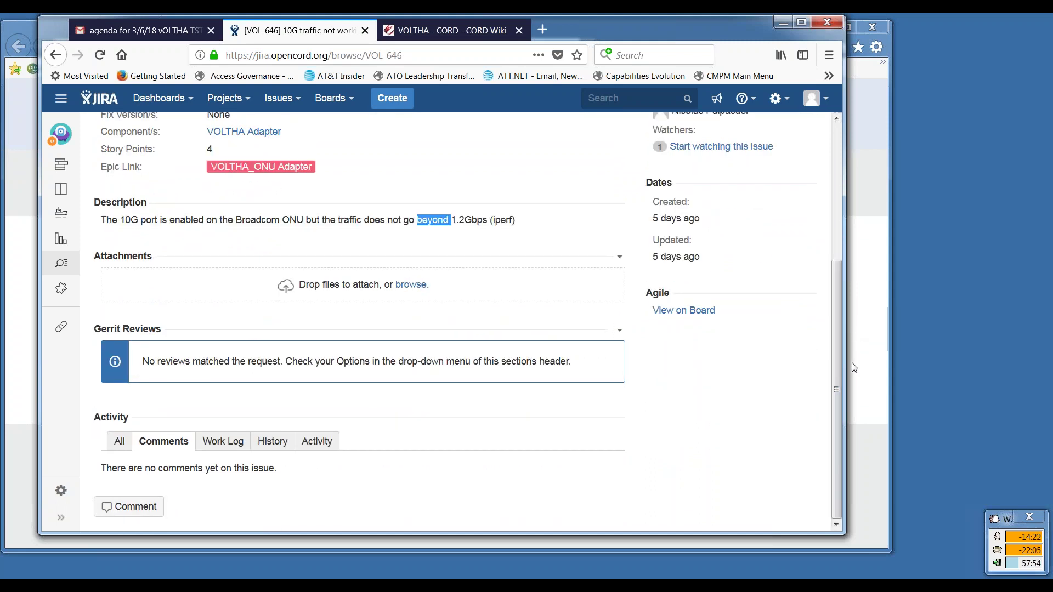
{"action": "left_click_drag", "start_coordinate": [835, 294], "coordinate": [841, 328]}
{"action": "left_click", "coordinate": [146, 513]}
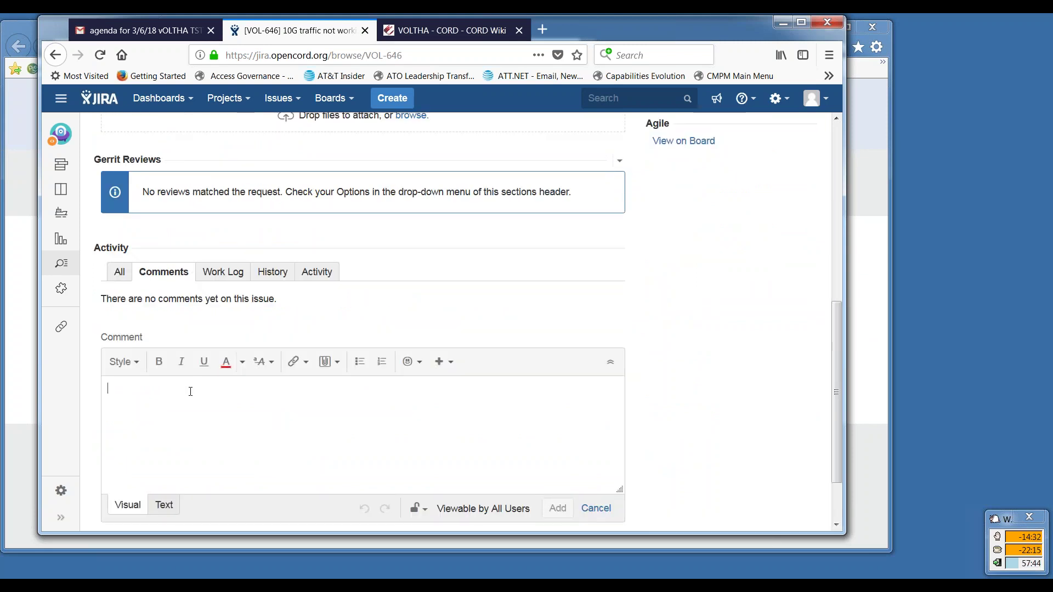
{"action": "left_click_drag", "start_coordinate": [835, 366], "coordinate": [826, 406]}
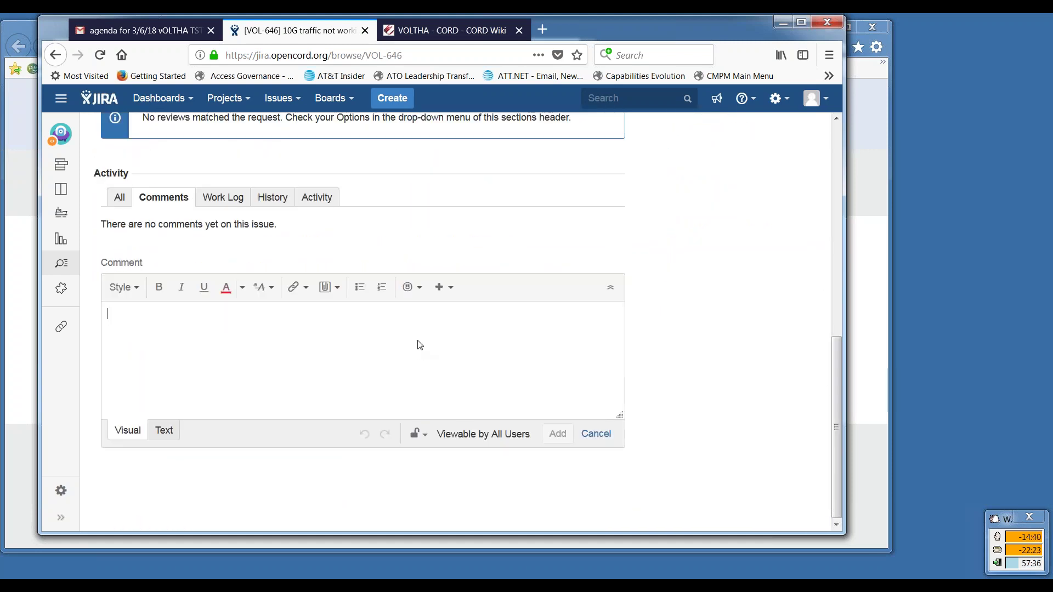
{"action": "left_click", "coordinate": [404, 319]}
{"action": "type", "text": "Thuis has been demonstrated as wrok"}
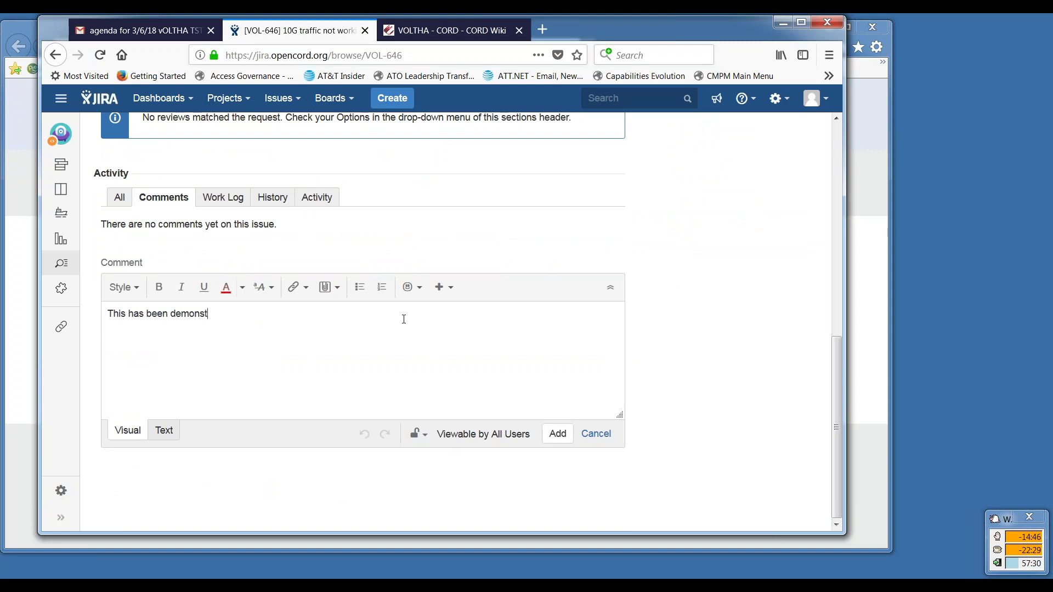
{"action": "key", "text": "BackSpace"}
{"action": "key", "text": "BackSpace"}
{"action": "type", "text": "orking in the past;"}
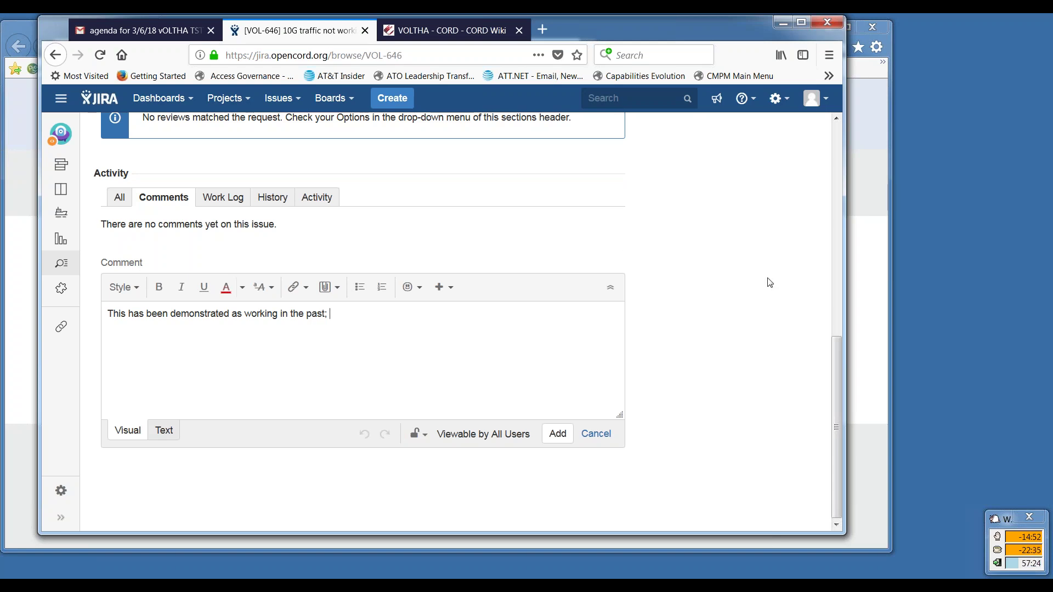
Step: Mention the issue's reporter in the comment and continue with ", can you provide more test details?"
{"action": "scroll", "coordinate": [801, 265], "scroll_direction": "up", "scroll_amount": 5}
{"action": "scroll", "coordinate": [798, 225], "scroll_direction": "up", "scroll_amount": 2}
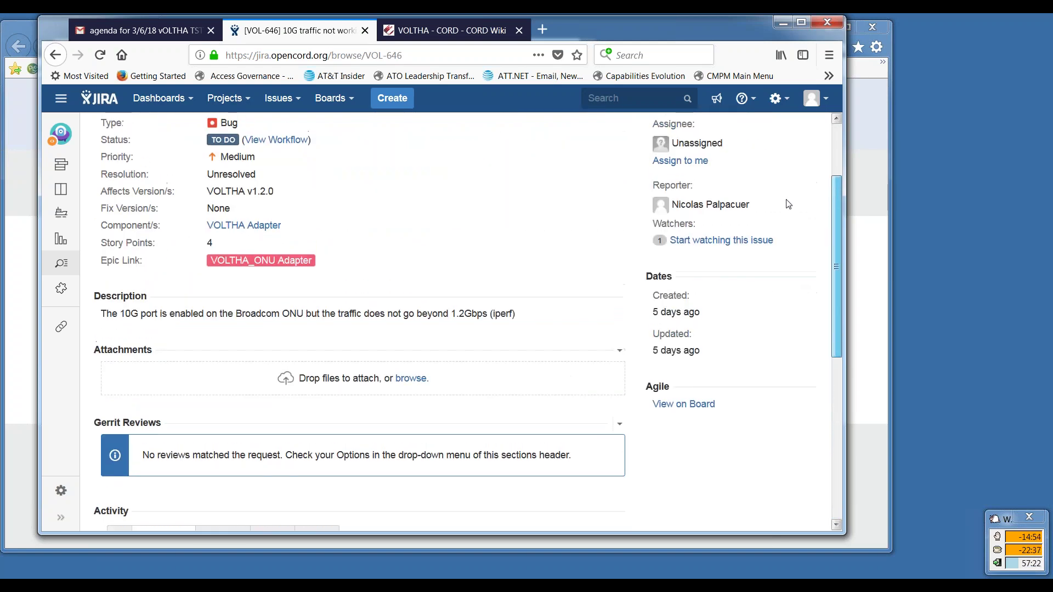
{"action": "scroll", "coordinate": [788, 219], "scroll_direction": "down", "scroll_amount": 5}
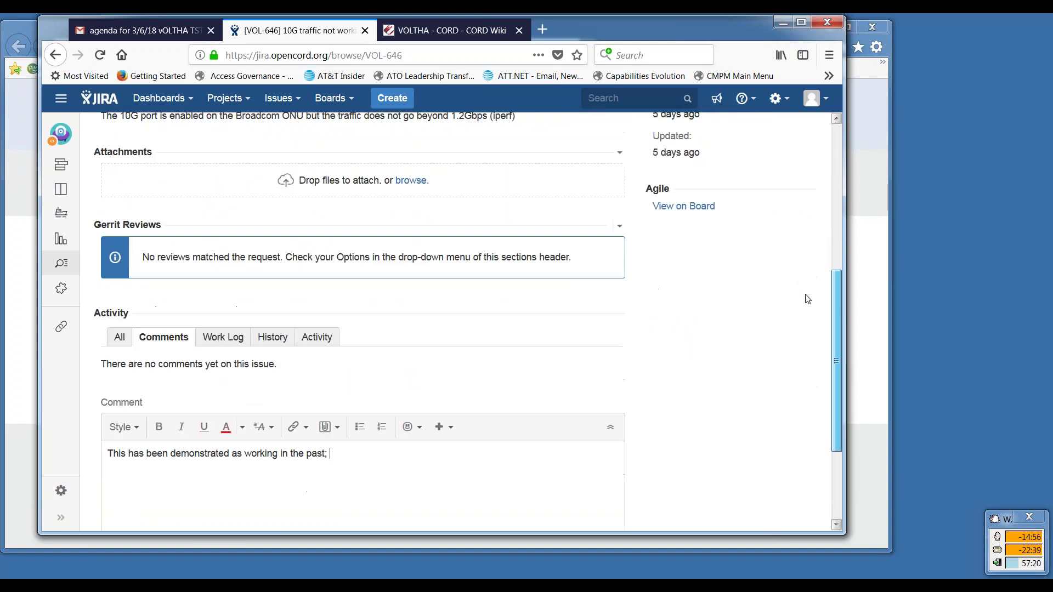
{"action": "type", "text": "@"}
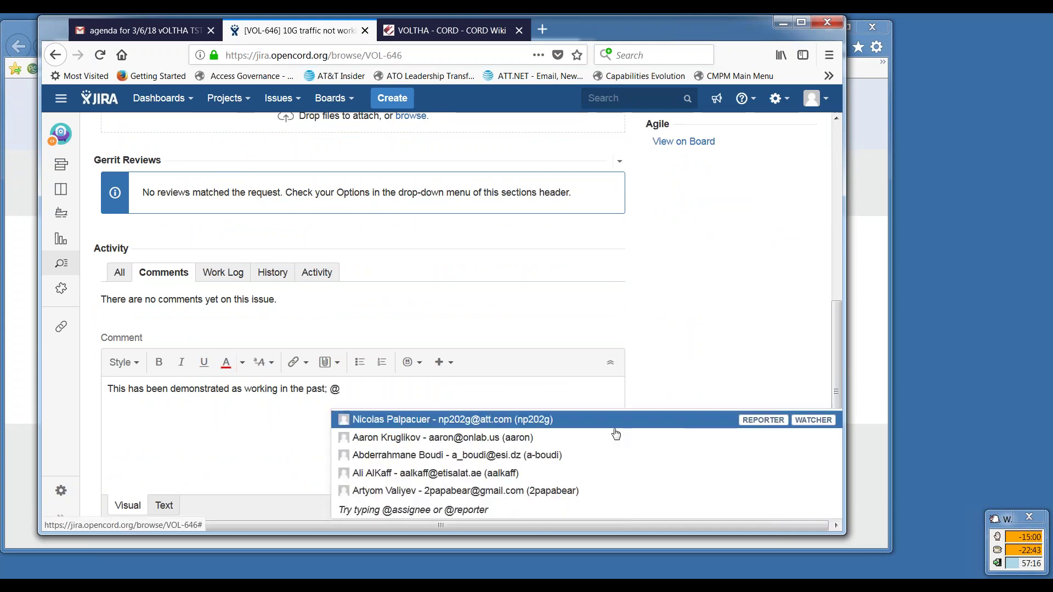
{"action": "left_click", "coordinate": [530, 421]}
{"action": "type", "text": ", can you provide more e"}
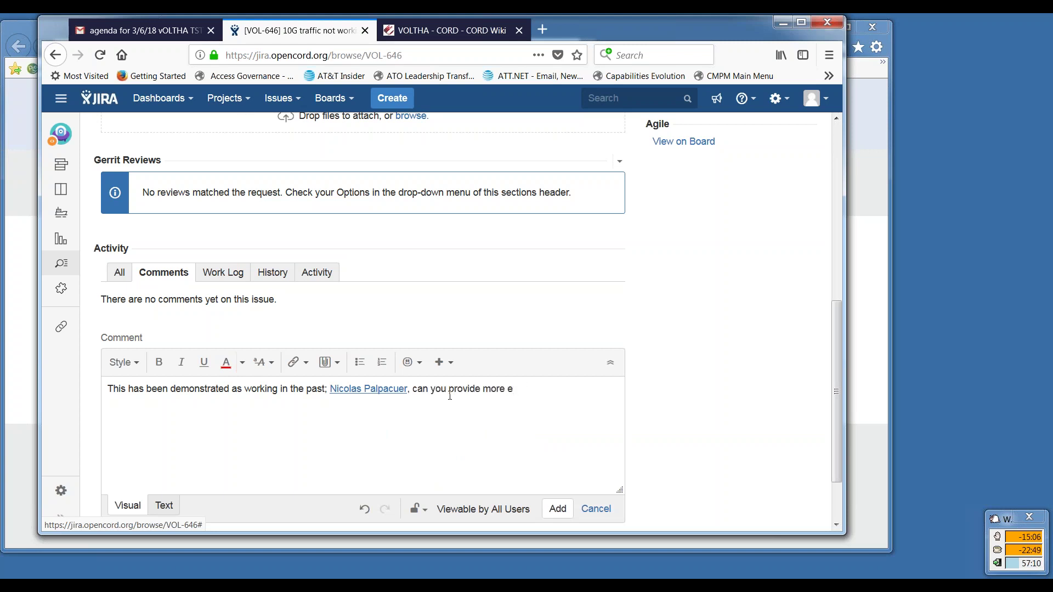
{"action": "type", "text": "nest details?"}
Step: Extend the request to "test details/steps to reproduce?" and post the comment on VOL-646
{"action": "left_click_drag", "start_coordinate": [838, 341], "coordinate": [810, 196]}
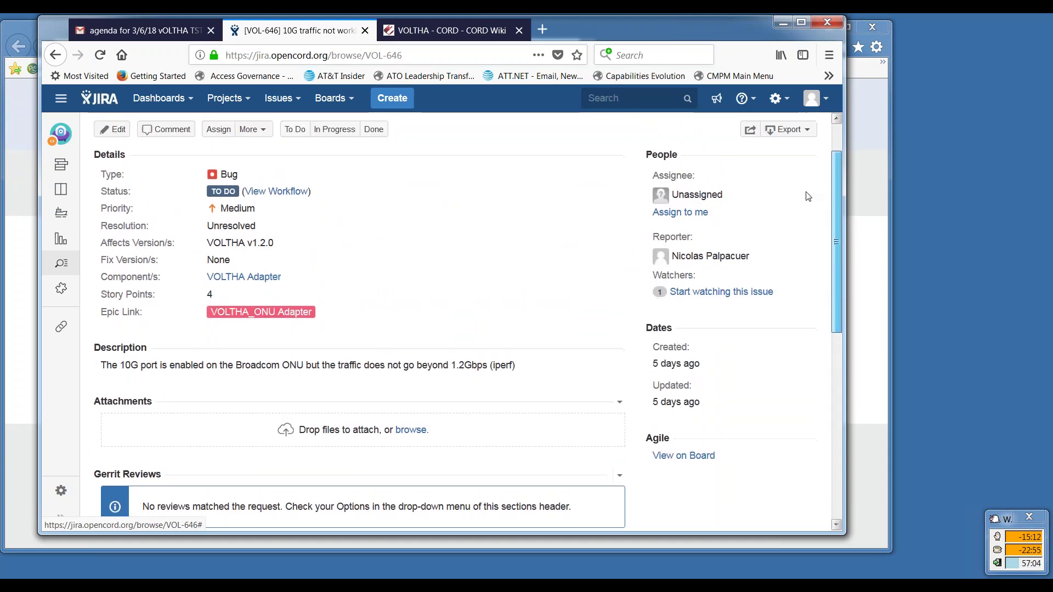
{"action": "scroll", "coordinate": [823, 282], "scroll_direction": "down", "scroll_amount": 5}
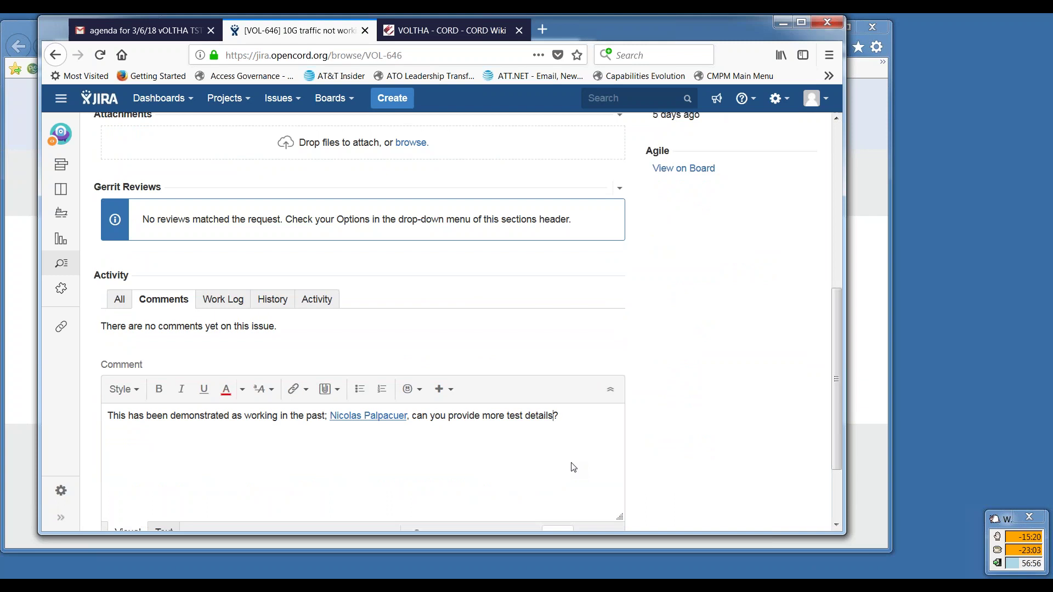
{"action": "type", "text": "reproduci"}
{"action": "type", "text": "t"}
{"action": "key", "text": "BackSpace"}
{"action": "key", "text": "BackSpace"}
{"action": "key", "text": "BackSpace"}
{"action": "key", "text": "BackSpace"}
{"action": "key", "text": "BackSpace"}
{"action": "key", "text": "BackSpace"}
{"action": "key", "text": "BackSpace"}
{"action": "key", "text": "BackSpace"}
{"action": "key", "text": "BackSpace"}
{"action": "key", "text": "BackSpace"}
{"action": "type", "text": "steps to reproduce"}
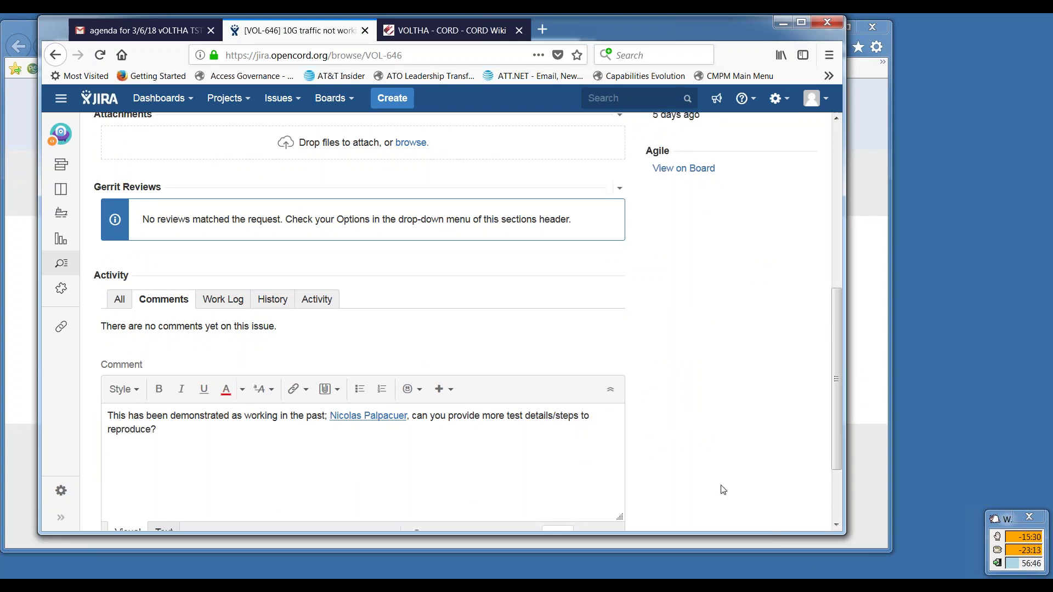
{"action": "left_click_drag", "start_coordinate": [835, 440], "coordinate": [835, 464]}
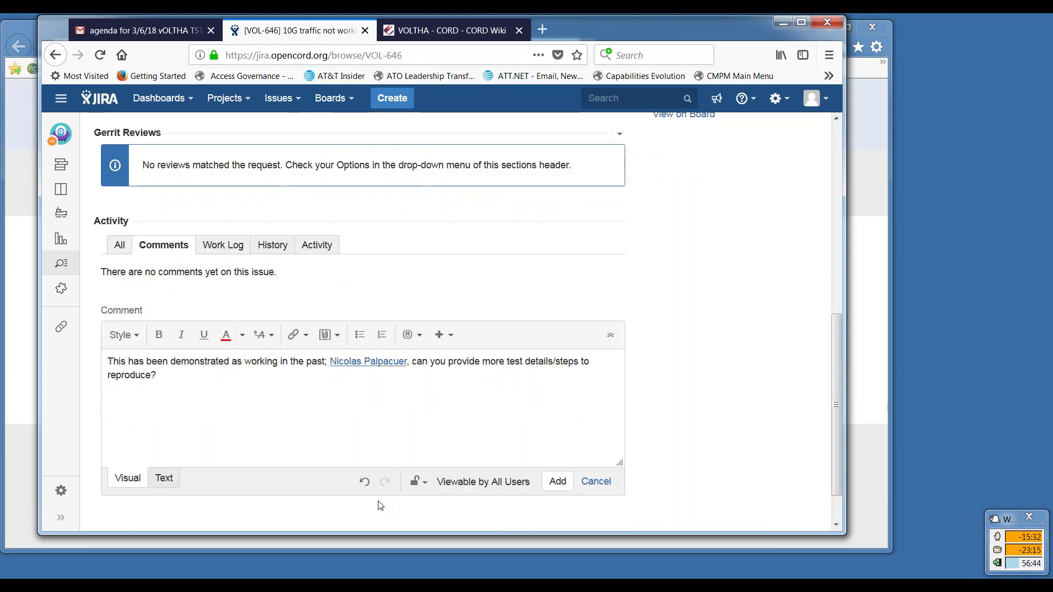
{"action": "left_click", "coordinate": [558, 482]}
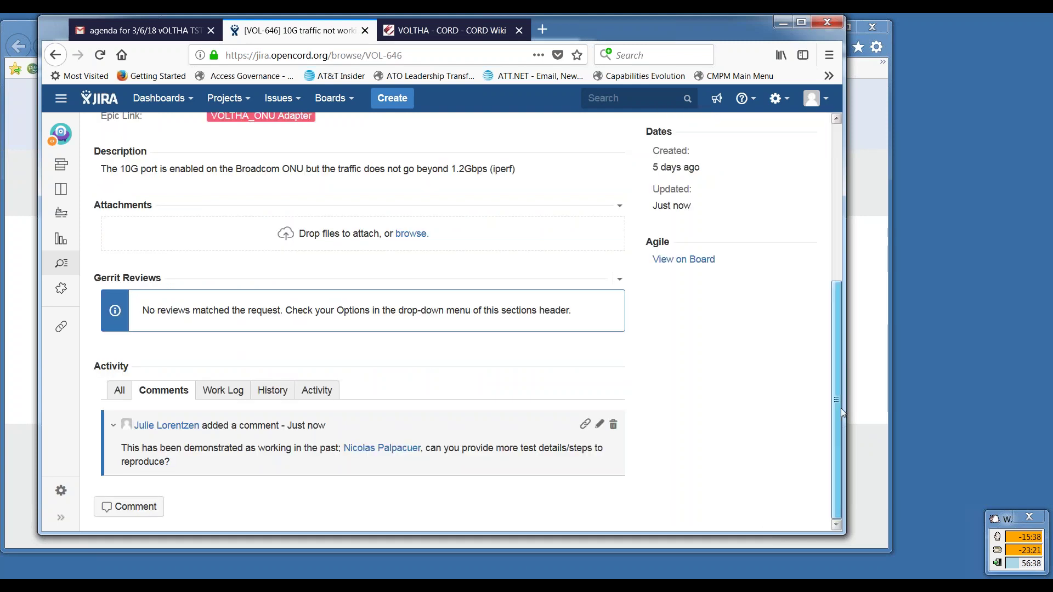
Step: Look through the VOLTHA board's backlog down to its last issues and open the full page of VOL-640
{"action": "left_click_drag", "start_coordinate": [838, 409], "coordinate": [837, 253]}
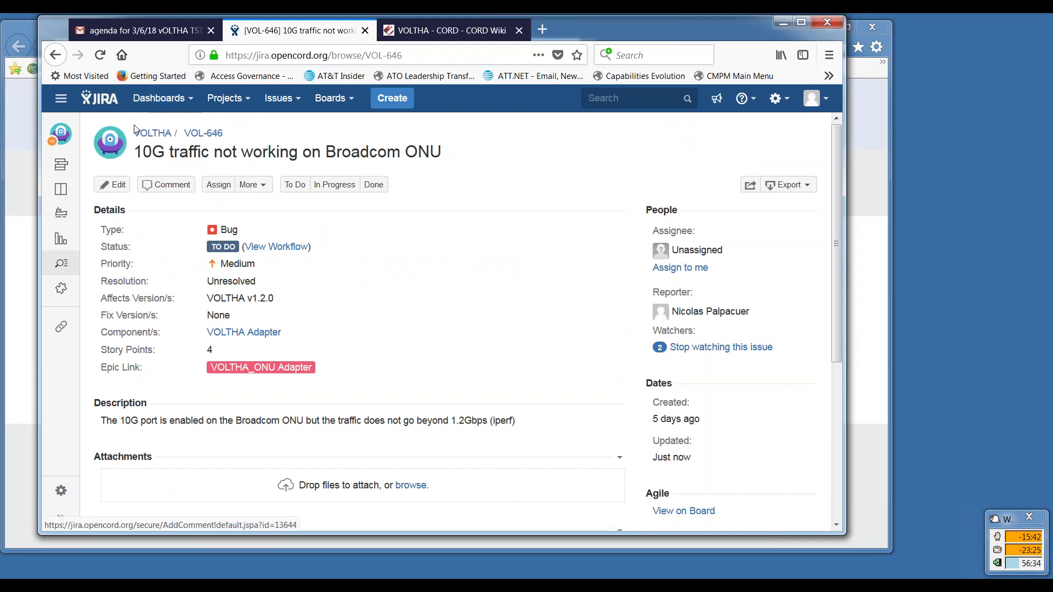
{"action": "left_click", "coordinate": [152, 133]}
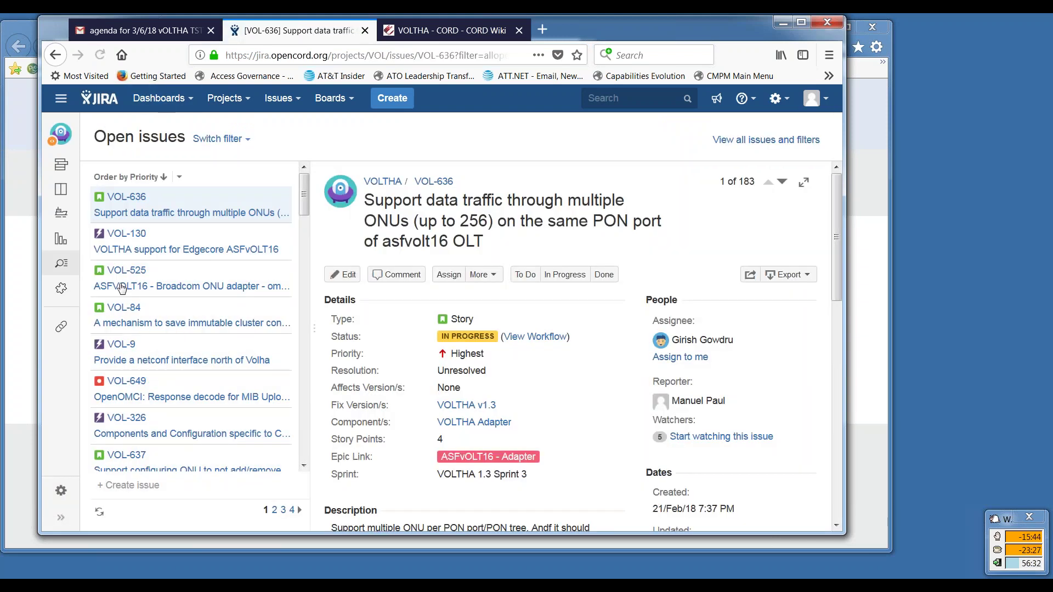
{"action": "left_click", "coordinate": [60, 191]}
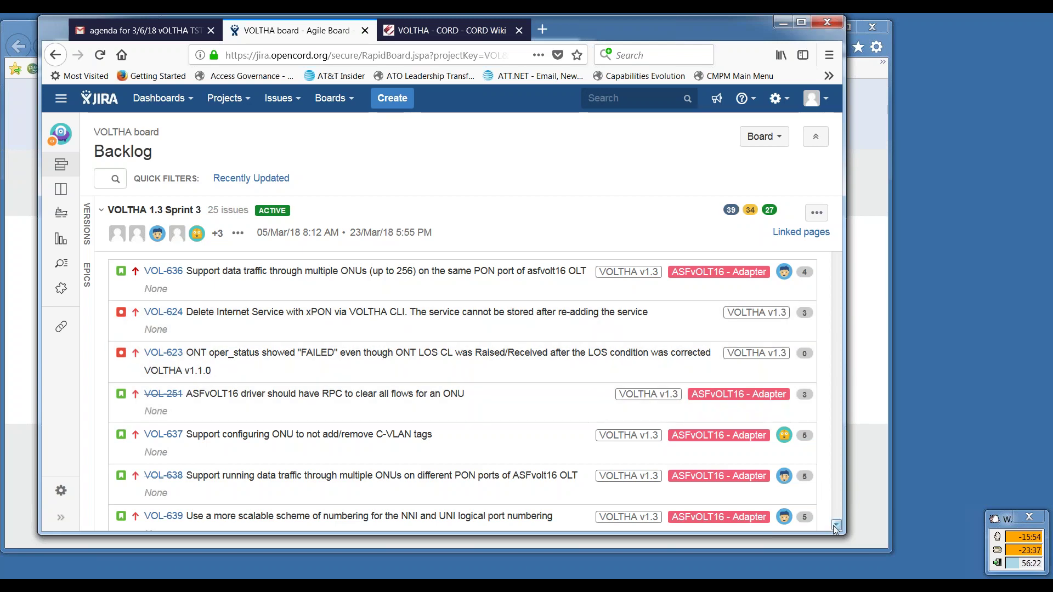
{"action": "scroll", "coordinate": [837, 525], "scroll_direction": "down", "scroll_amount": 5}
{"action": "scroll", "coordinate": [837, 525], "scroll_direction": "down", "scroll_amount": 8}
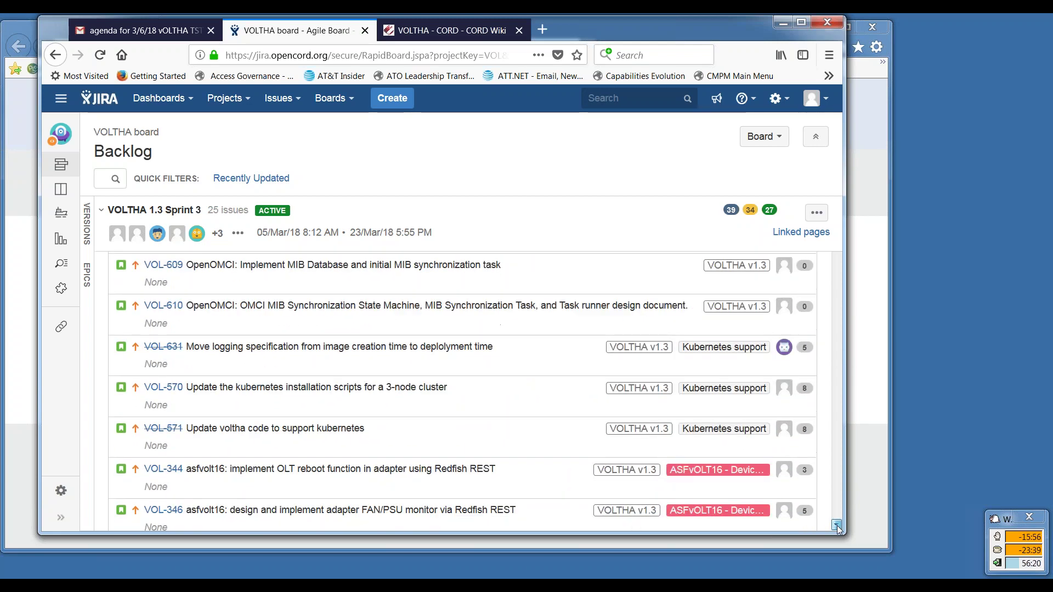
{"action": "scroll", "coordinate": [837, 526], "scroll_direction": "down", "scroll_amount": 8}
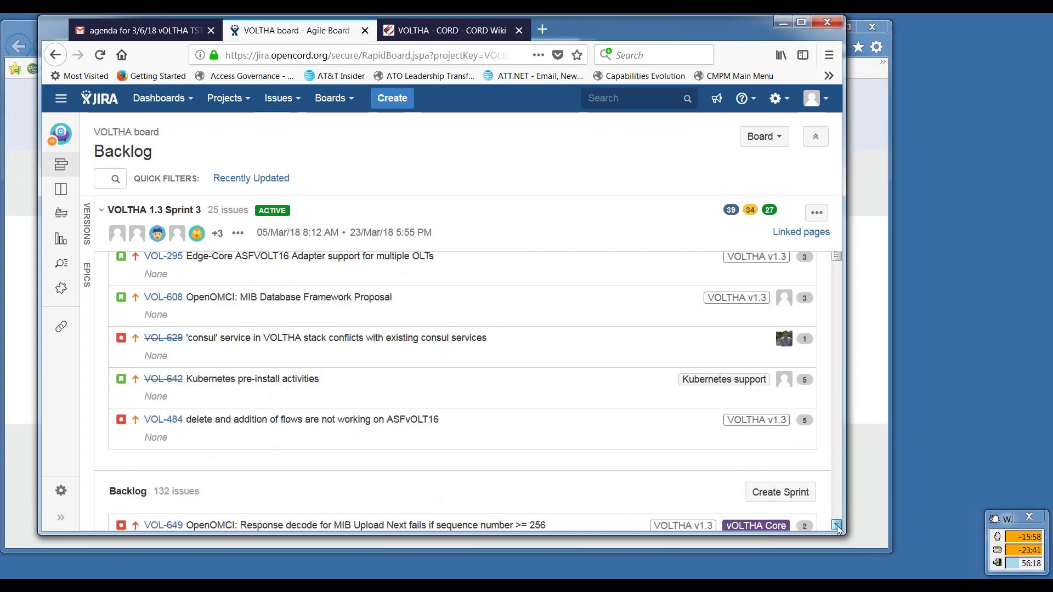
{"action": "left_click_drag", "start_coordinate": [833, 274], "coordinate": [837, 516]}
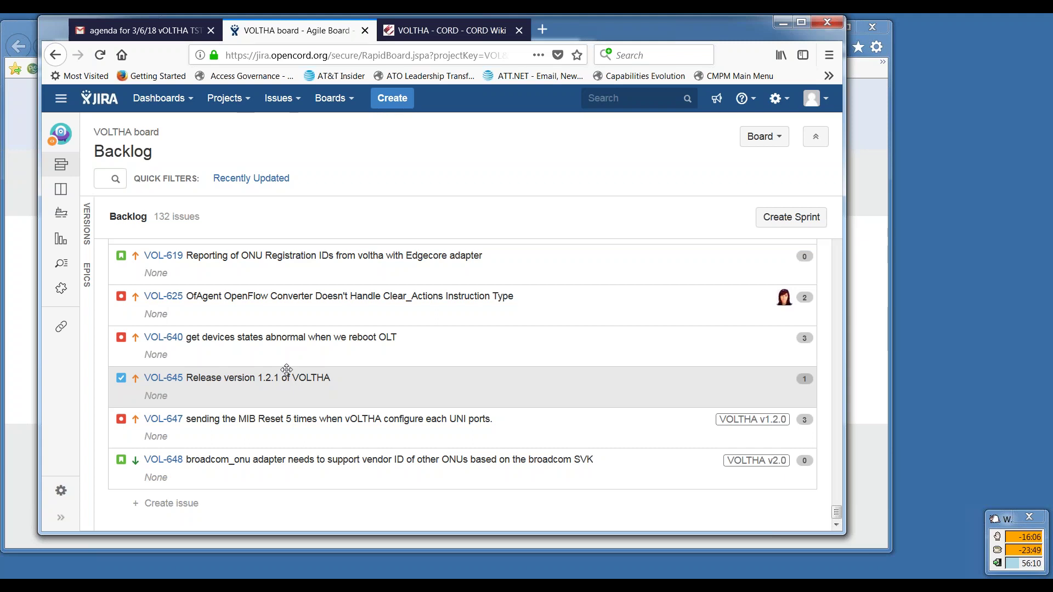
{"action": "left_click", "coordinate": [293, 343]}
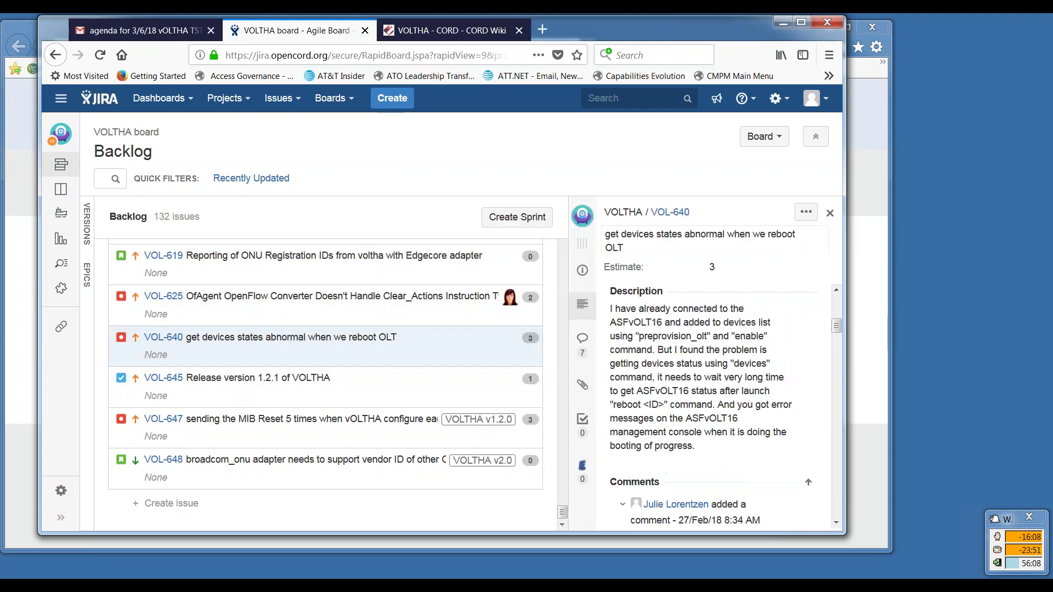
{"action": "left_click", "coordinate": [680, 214]}
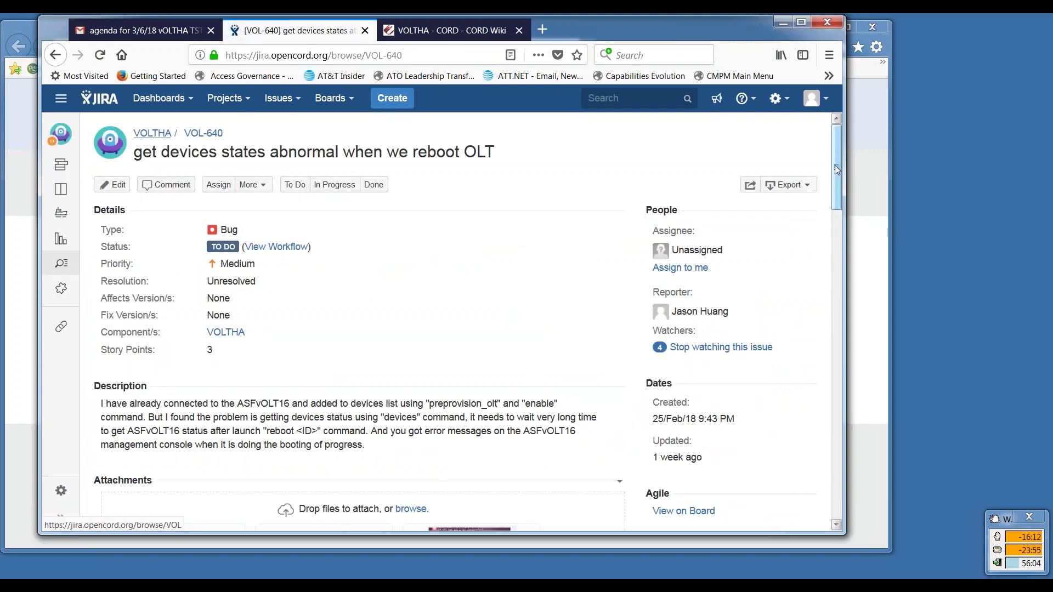
Step: Change the issue number in the page address to VOL-649, load it, and review the issue's details and description
{"action": "left_click", "coordinate": [408, 55]}
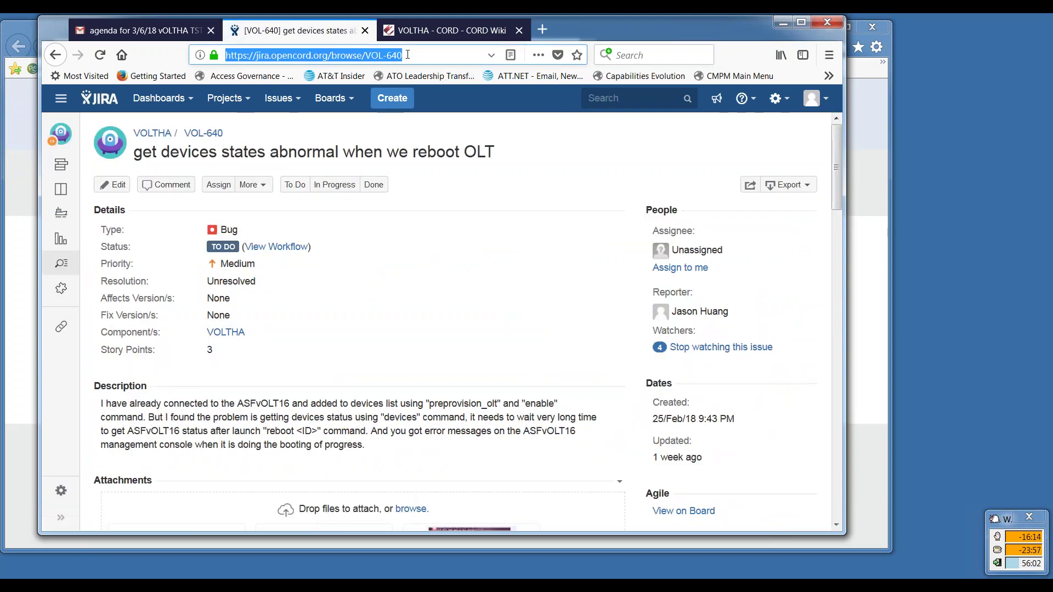
{"action": "left_click", "coordinate": [406, 56]}
{"action": "key", "text": "BackSpace"}
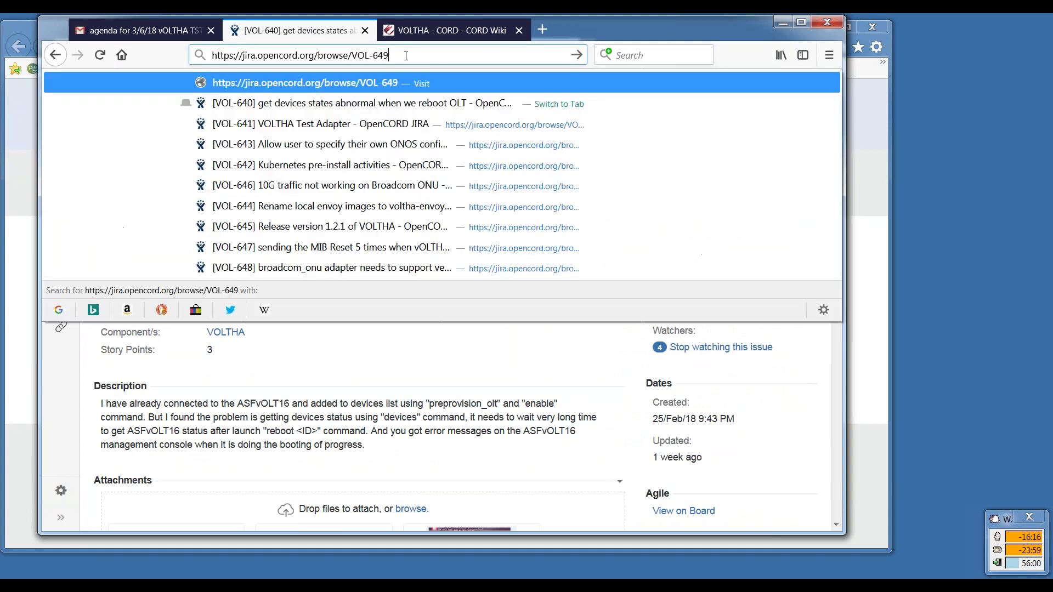
{"action": "type", "text": "9"}
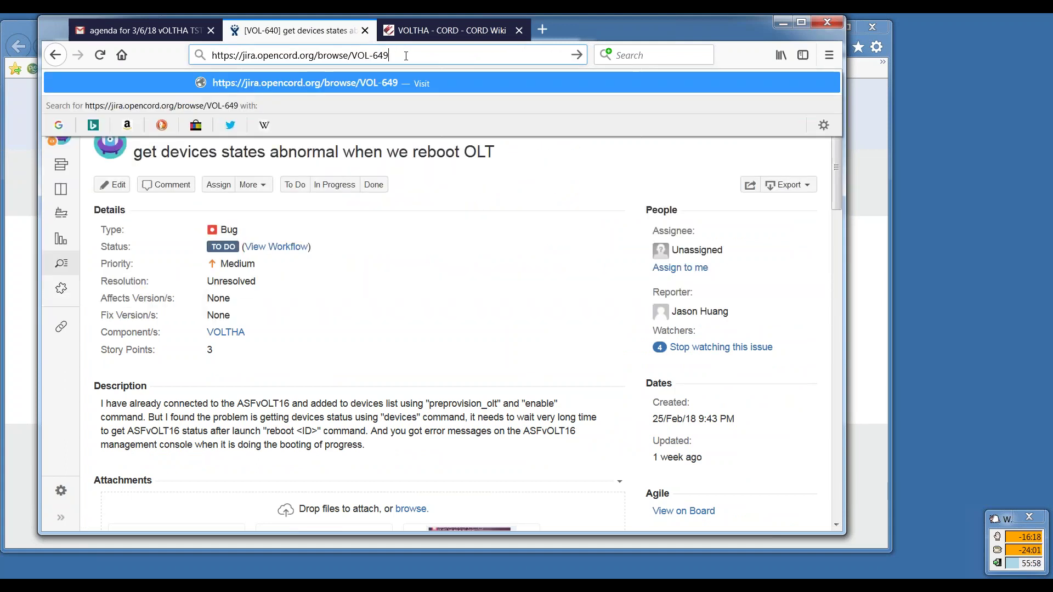
{"action": "key", "text": "Return"}
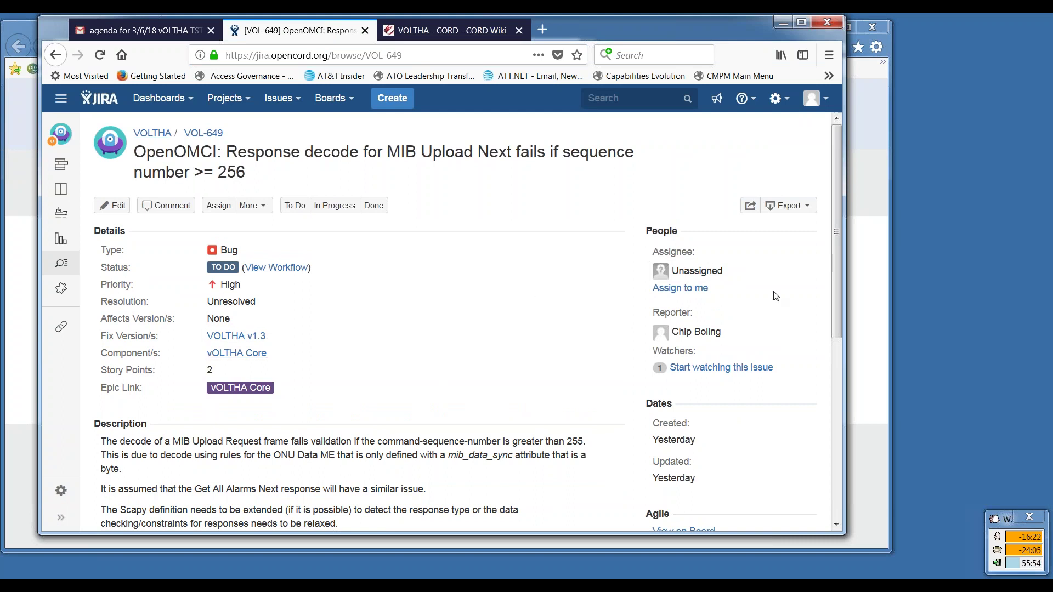
{"action": "left_click_drag", "start_coordinate": [840, 242], "coordinate": [837, 239]}
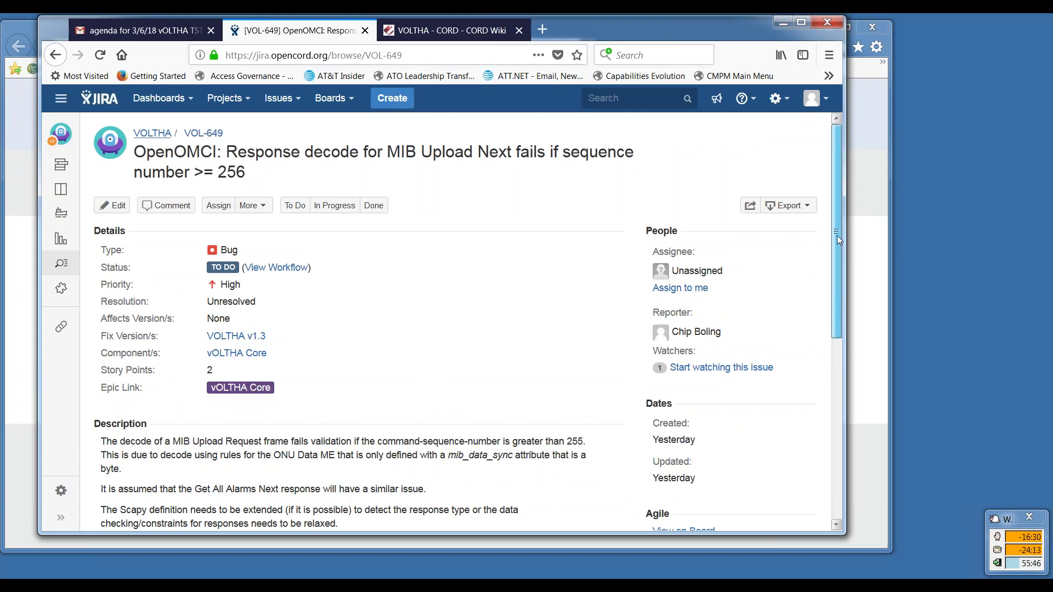
{"action": "left_click_drag", "start_coordinate": [837, 235], "coordinate": [842, 289]}
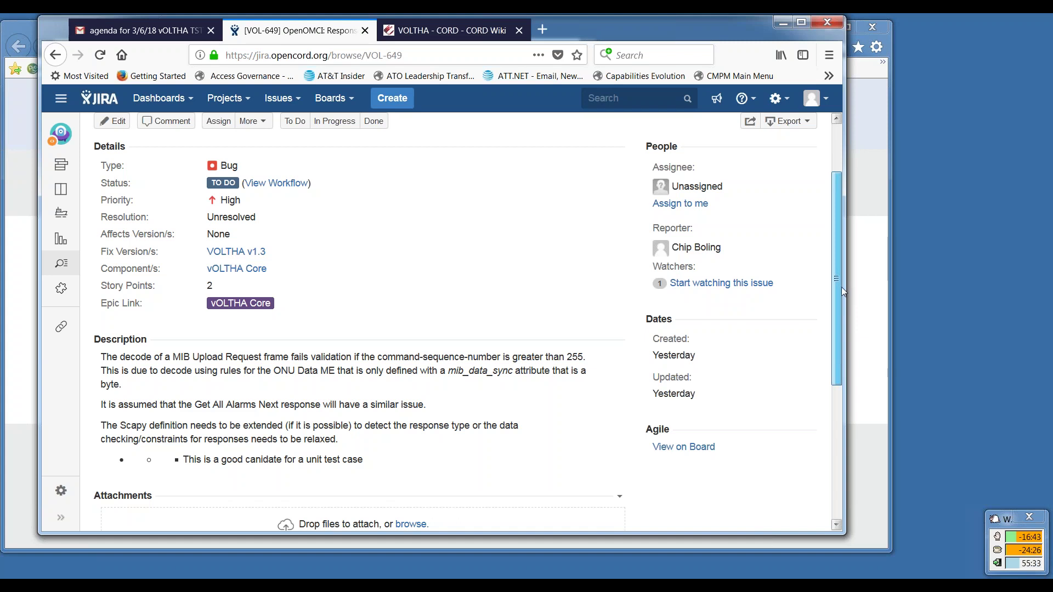
{"action": "mouse_move", "coordinate": [842, 287]}
{"action": "left_mouse_down"}
{"action": "mouse_move", "coordinate": [840, 269]}
{"action": "mouse_move", "coordinate": [845, 276]}
{"action": "left_mouse_up"}
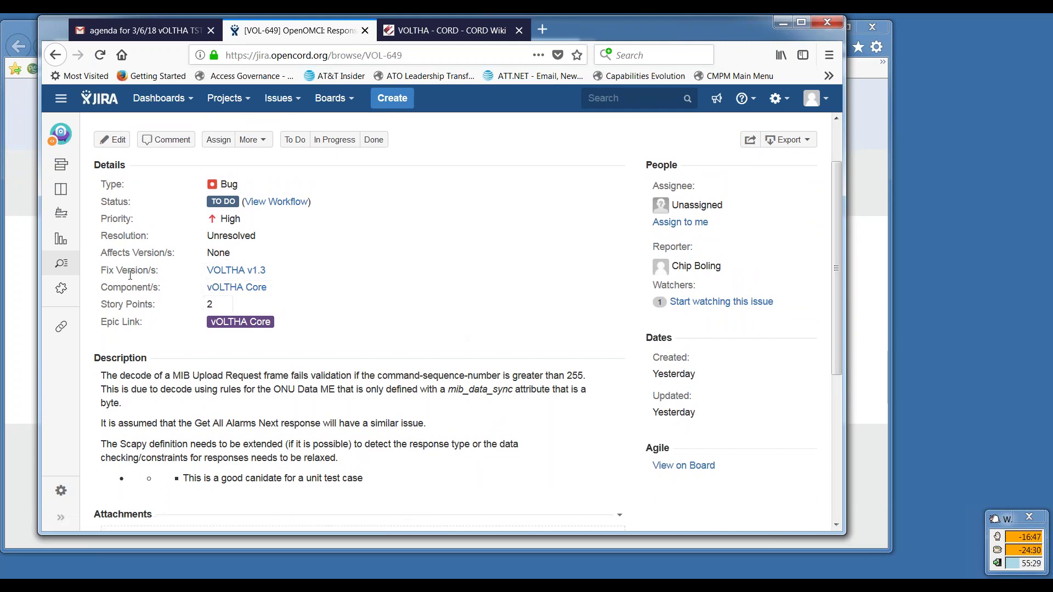
Step: Open VOL-649 for editing, look over its fields, and set its sprint to VOLTHA 1.3 Sprint 3
{"action": "left_click", "coordinate": [113, 140]}
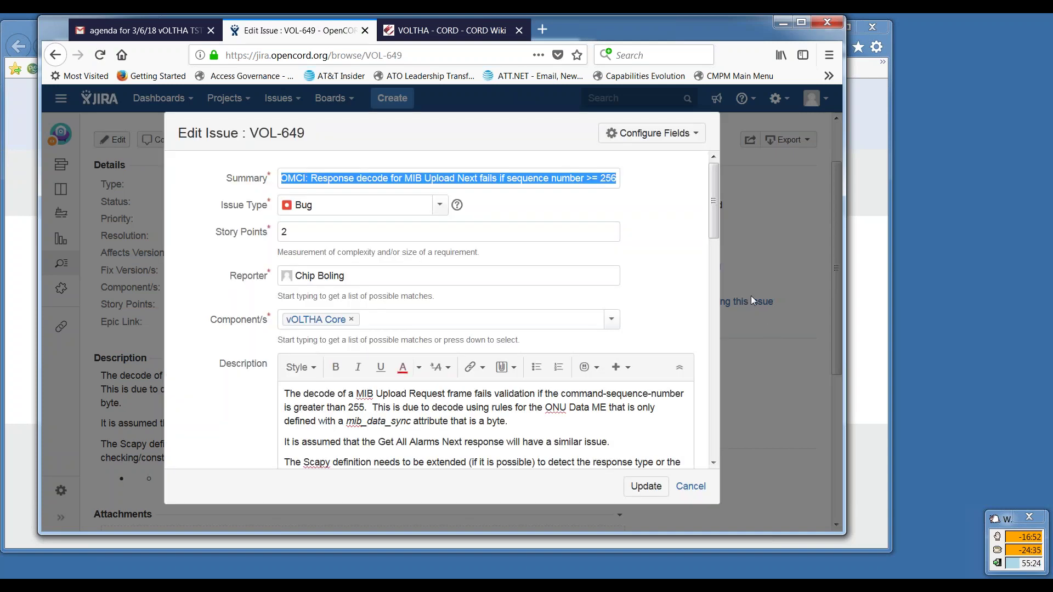
{"action": "left_click_drag", "start_coordinate": [715, 230], "coordinate": [722, 256]}
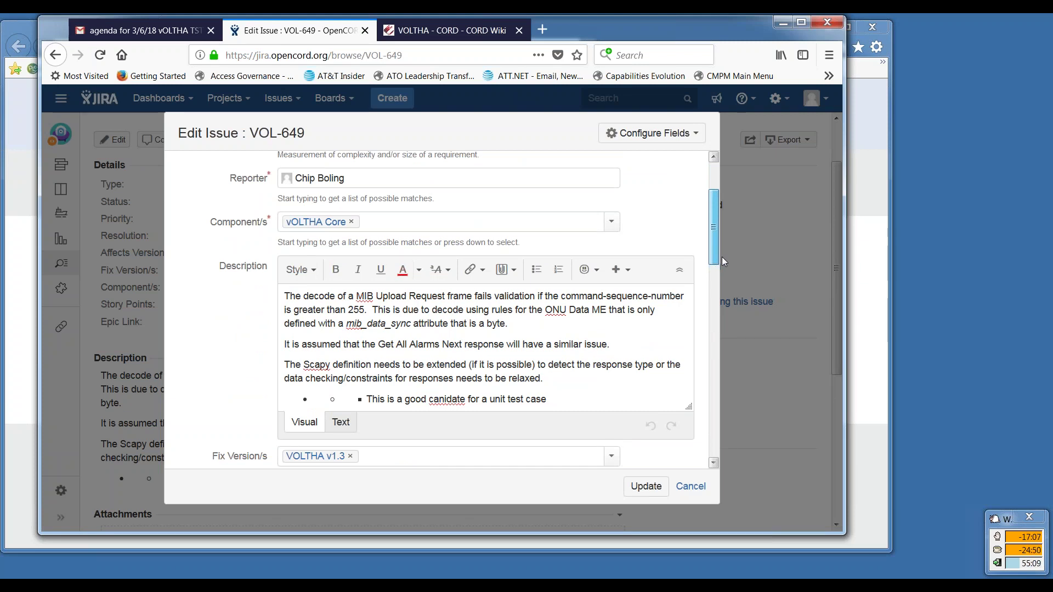
{"action": "left_click_drag", "start_coordinate": [722, 256], "coordinate": [722, 228]}
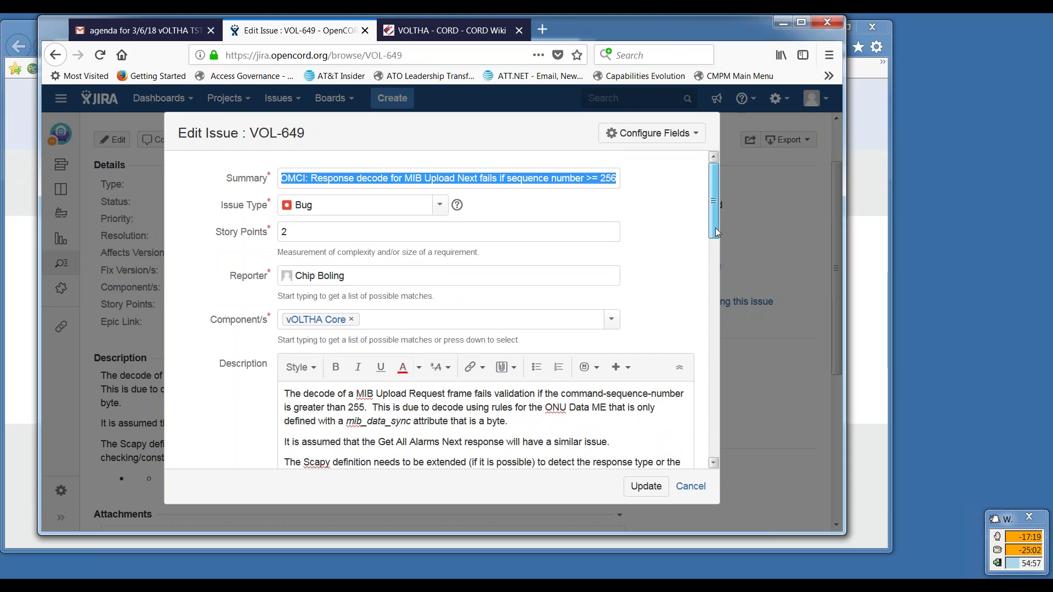
{"action": "mouse_move", "coordinate": [715, 228]}
{"action": "left_mouse_down"}
{"action": "mouse_move", "coordinate": [714, 313]}
{"action": "mouse_move", "coordinate": [705, 242]}
{"action": "left_mouse_up"}
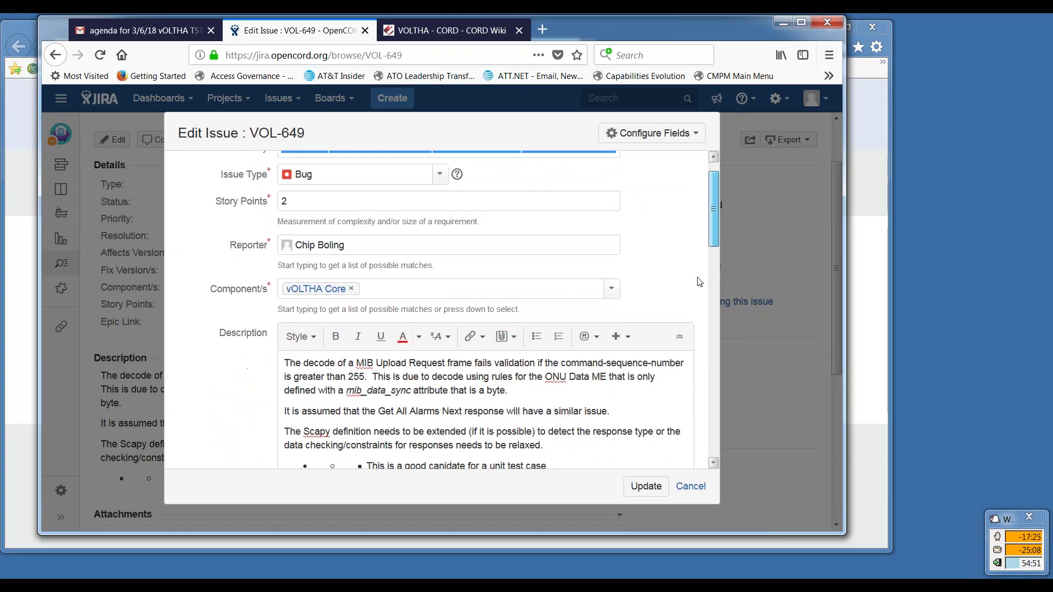
{"action": "scroll", "coordinate": [699, 282], "scroll_direction": "down", "scroll_amount": 6}
{"action": "scroll", "coordinate": [698, 247], "scroll_direction": "up", "scroll_amount": 7}
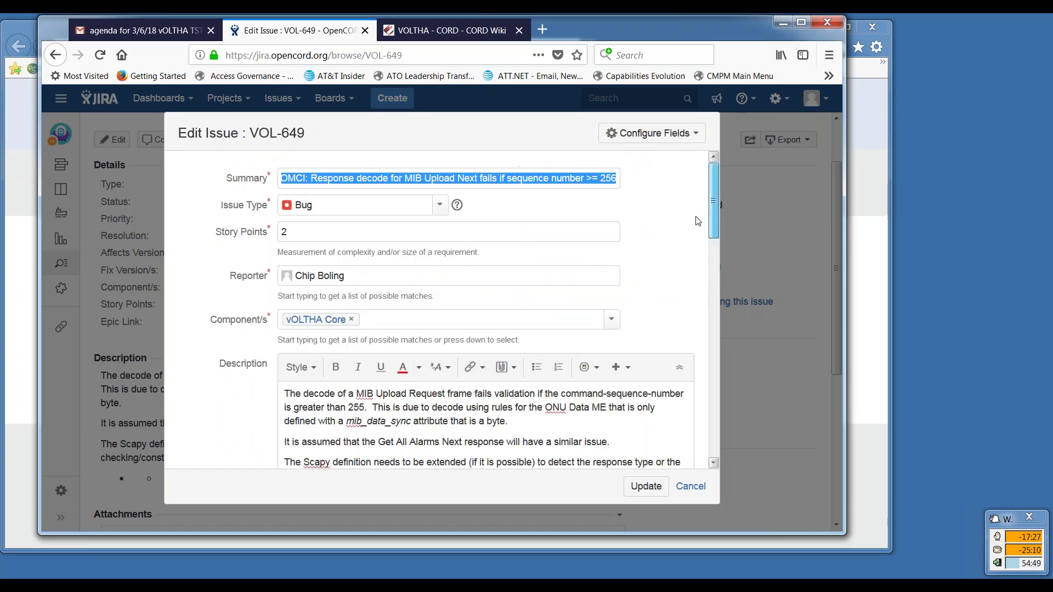
{"action": "scroll", "coordinate": [697, 275], "scroll_direction": "down", "scroll_amount": 7}
{"action": "scroll", "coordinate": [698, 334], "scroll_direction": "up", "scroll_amount": 2}
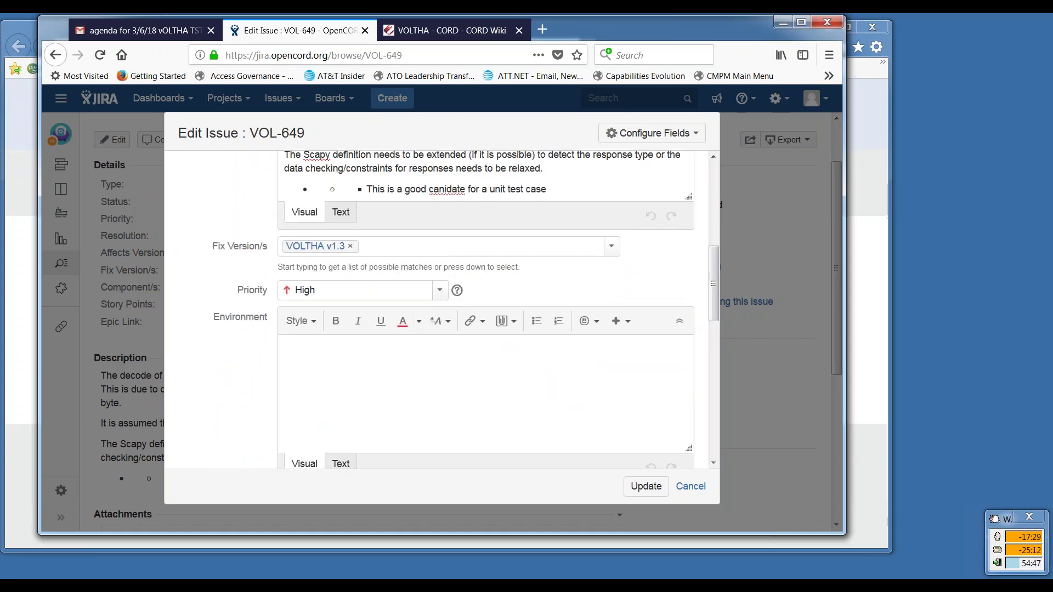
{"action": "left_click_drag", "start_coordinate": [713, 304], "coordinate": [721, 386]}
{"action": "scroll", "coordinate": [649, 405], "scroll_direction": "down", "scroll_amount": 4}
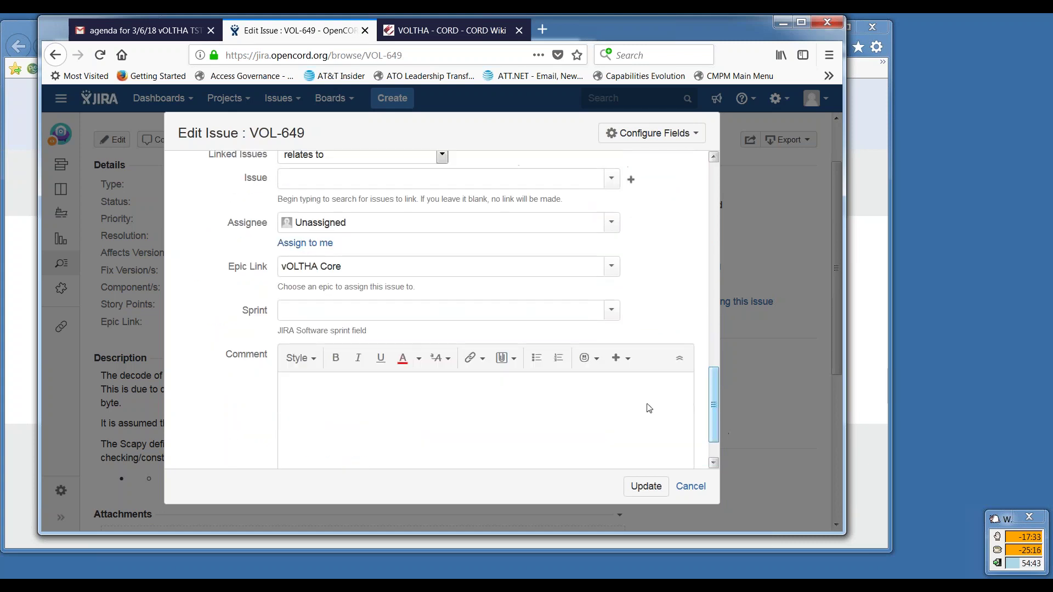
{"action": "left_click", "coordinate": [282, 310]}
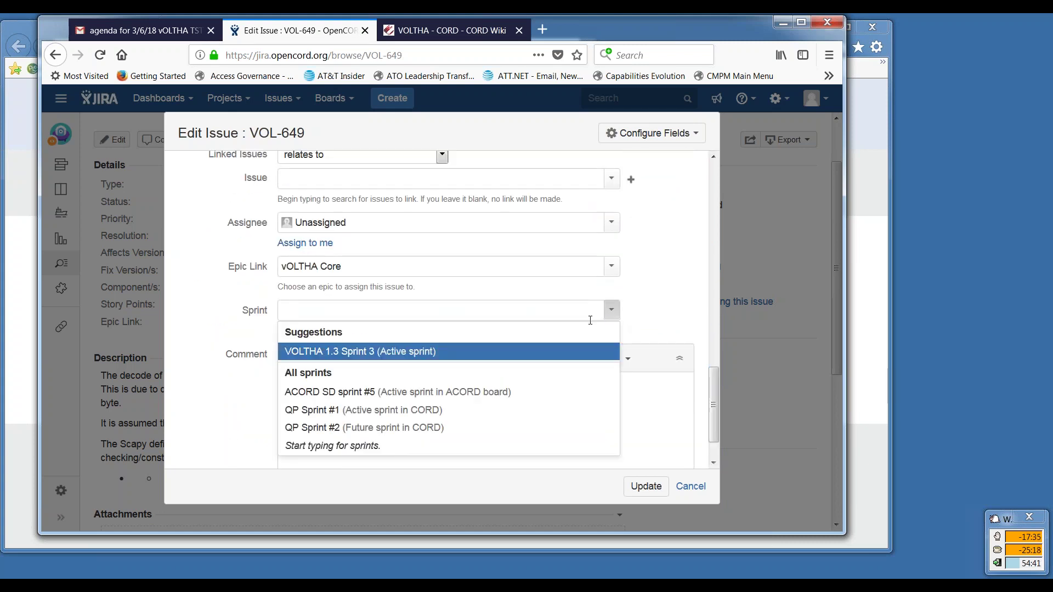
{"action": "left_click", "coordinate": [427, 352]}
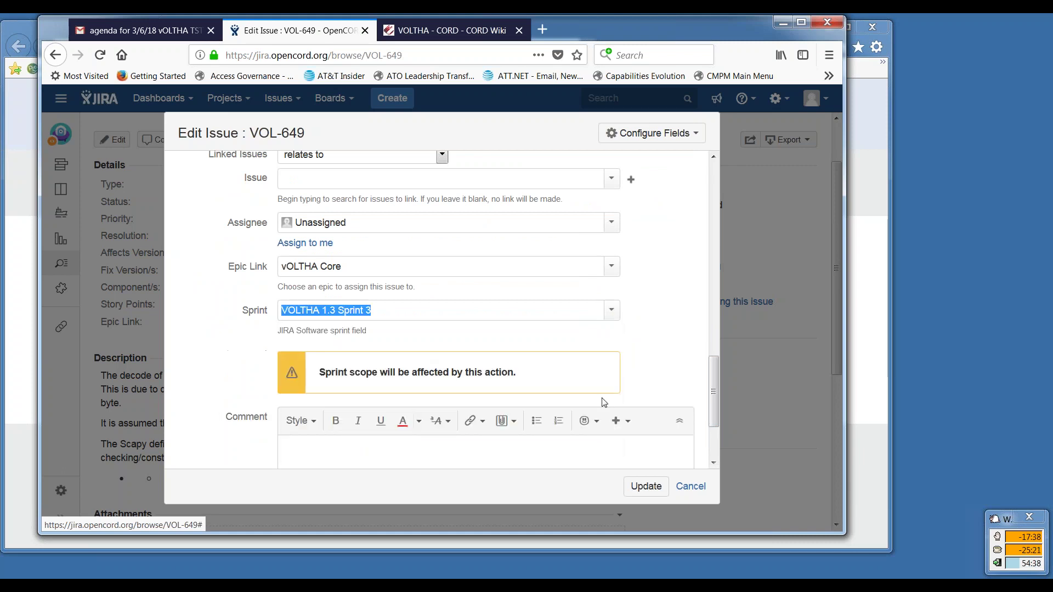
Step: Recheck the first fields of the VOL-649 edit form and save the update
{"action": "left_click", "coordinate": [647, 490]}
{"action": "left_click_drag", "start_coordinate": [716, 418], "coordinate": [713, 192]}
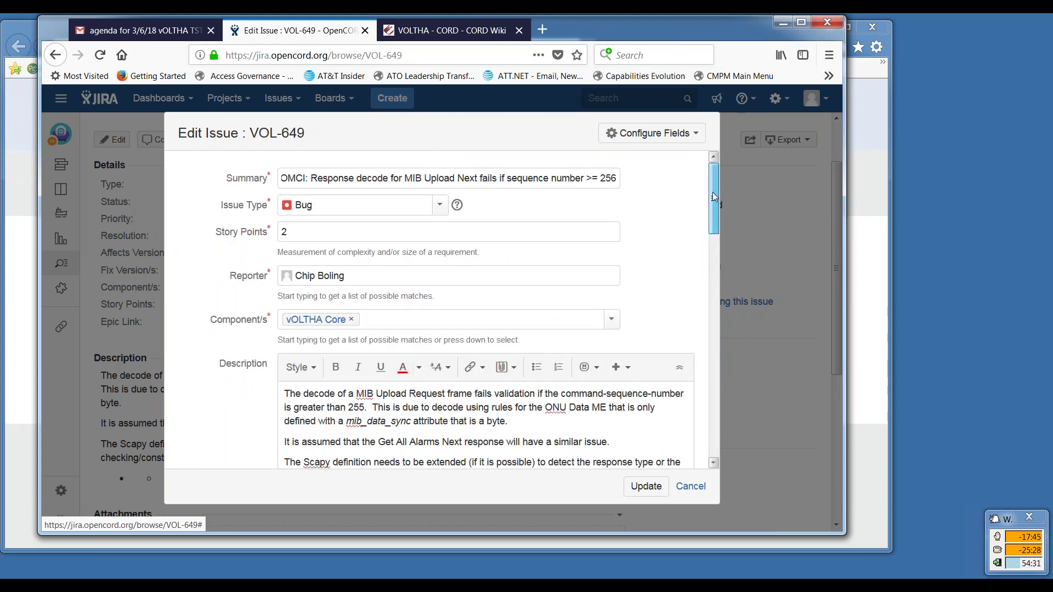
{"action": "left_click", "coordinate": [640, 488]}
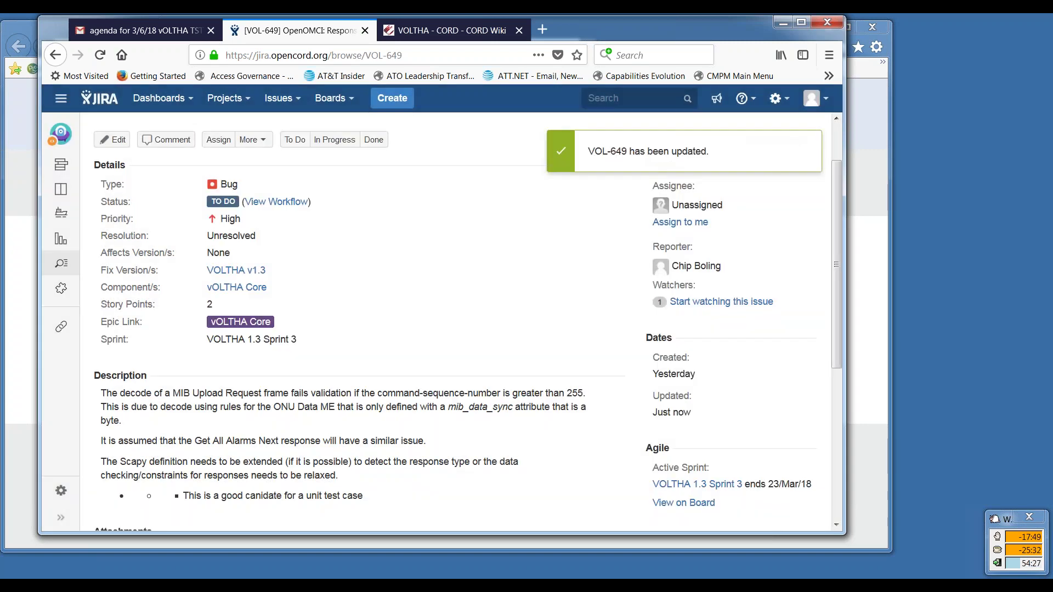
Step: Go from VOL-649 to the VOLTHA project and open its active VOLTHA 1.3 Sprint 3 board
{"action": "left_click_drag", "start_coordinate": [835, 287], "coordinate": [834, 250]}
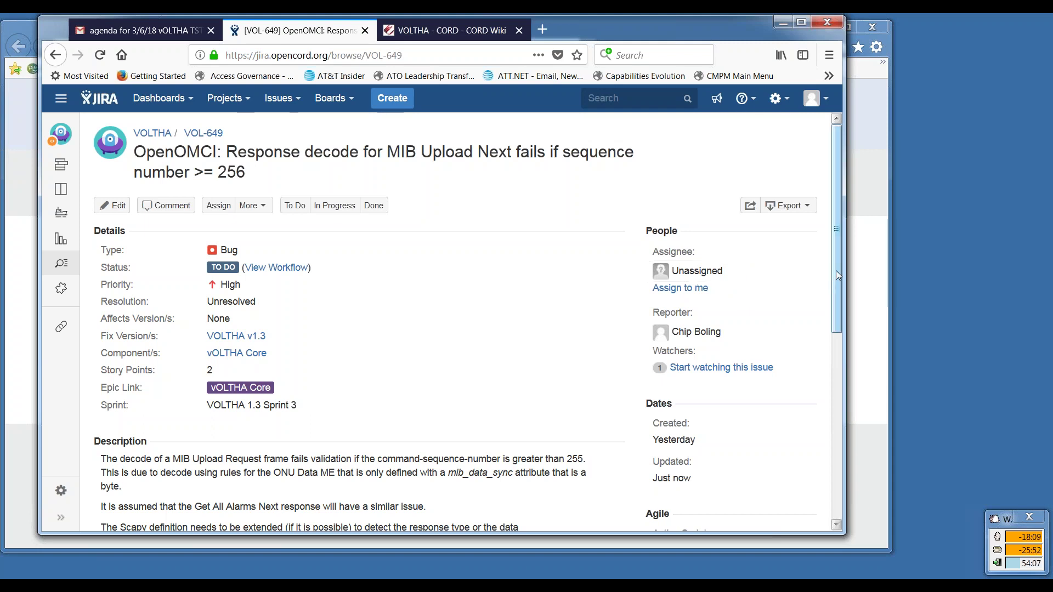
{"action": "mouse_move", "coordinate": [835, 272]}
{"action": "left_mouse_down"}
{"action": "mouse_move", "coordinate": [842, 309]}
{"action": "mouse_move", "coordinate": [837, 257]}
{"action": "left_mouse_up"}
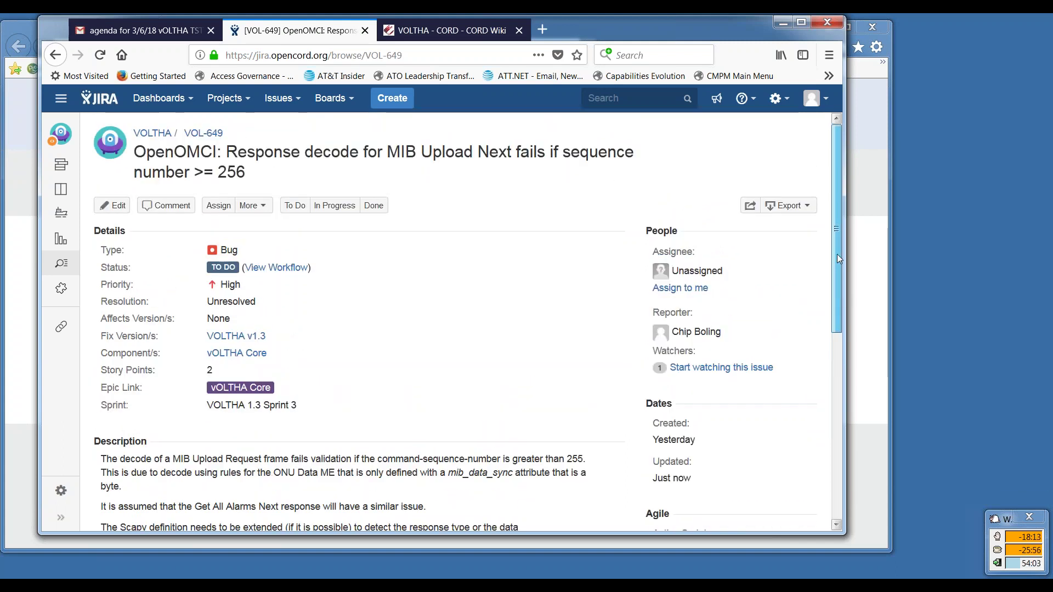
{"action": "left_click_drag", "start_coordinate": [841, 261], "coordinate": [843, 272]}
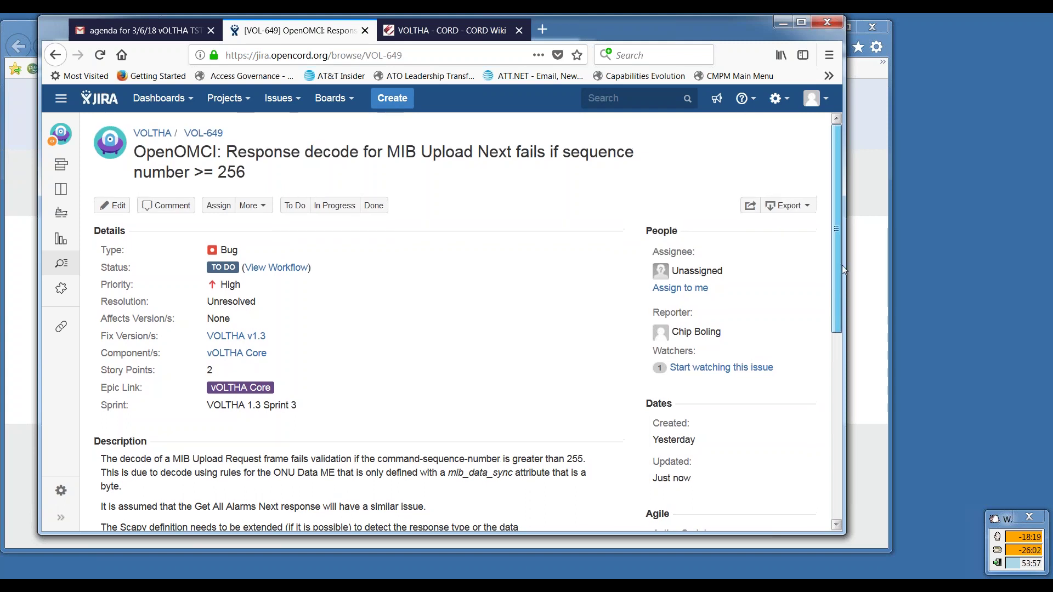
{"action": "scroll", "coordinate": [841, 268], "scroll_direction": "down", "scroll_amount": 1}
{"action": "mouse_move", "coordinate": [838, 272]}
{"action": "left_mouse_down"}
{"action": "mouse_move", "coordinate": [838, 259]}
{"action": "mouse_move", "coordinate": [838, 285]}
{"action": "mouse_move", "coordinate": [837, 267]}
{"action": "left_mouse_up"}
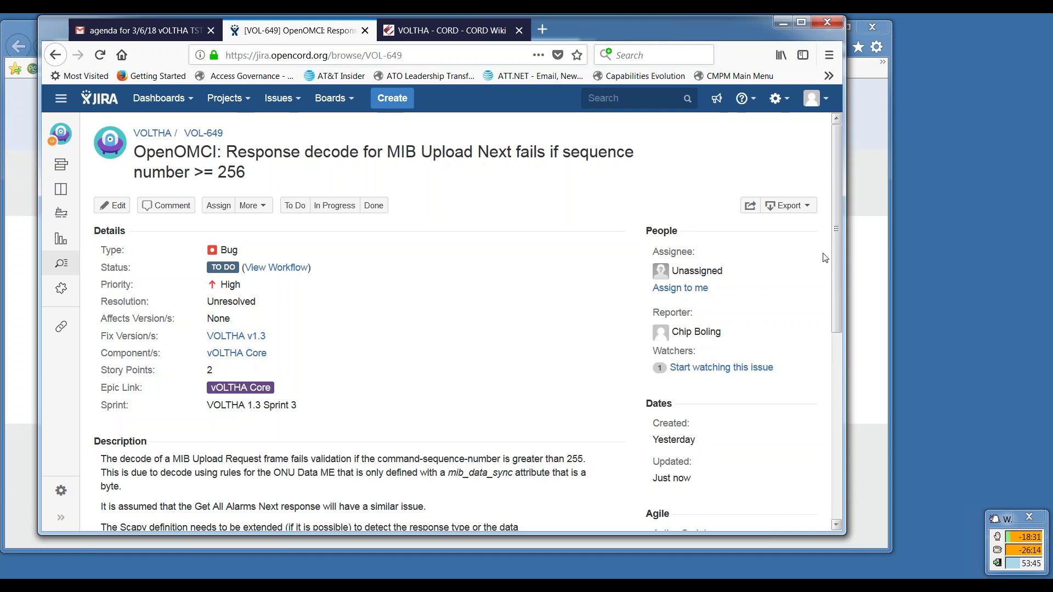
{"action": "left_click", "coordinate": [157, 134]}
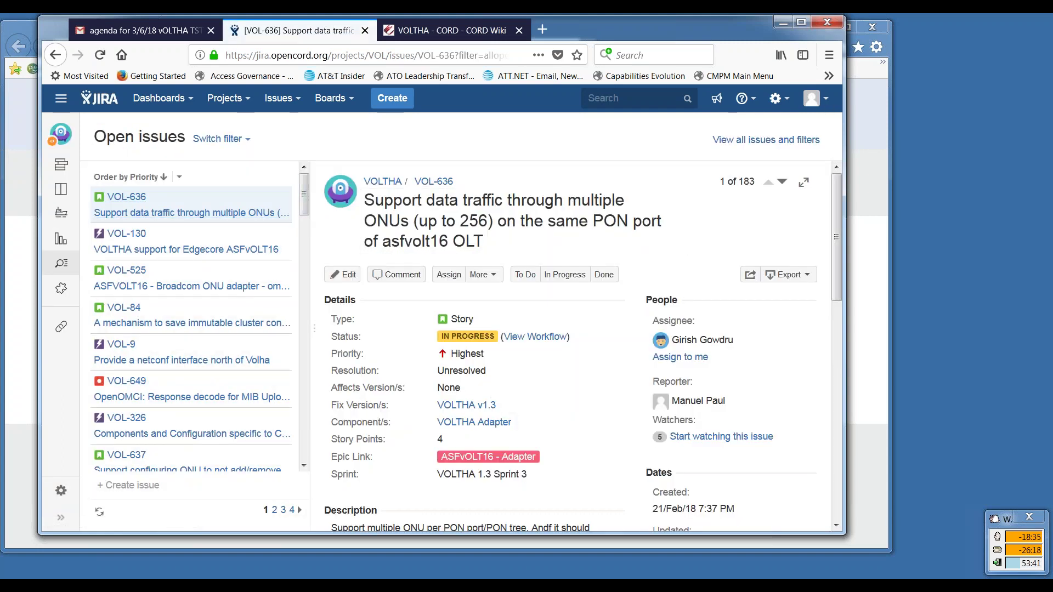
{"action": "left_click", "coordinate": [388, 182]}
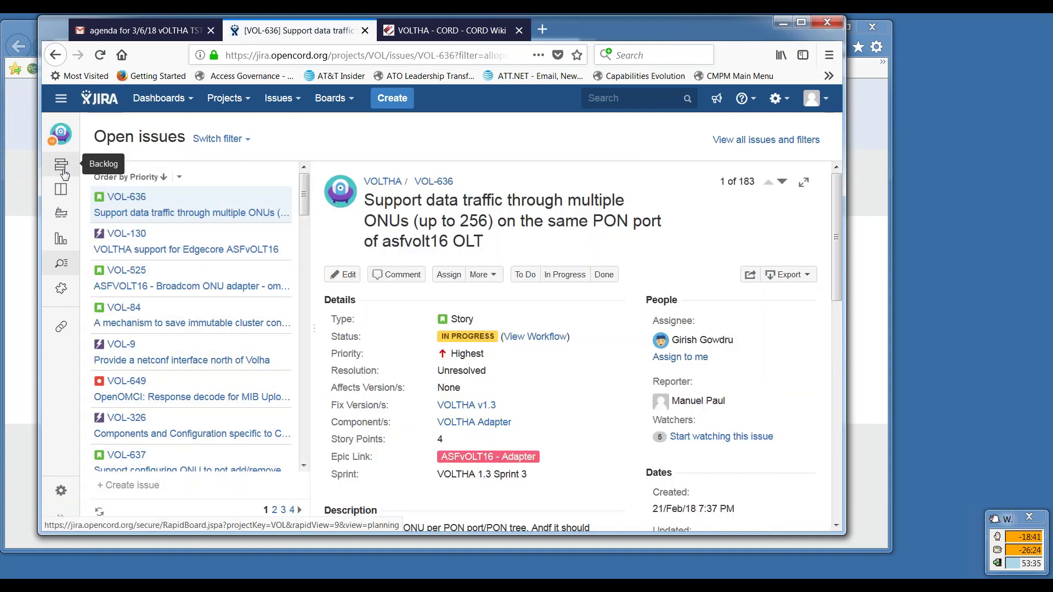
{"action": "left_click", "coordinate": [62, 192]}
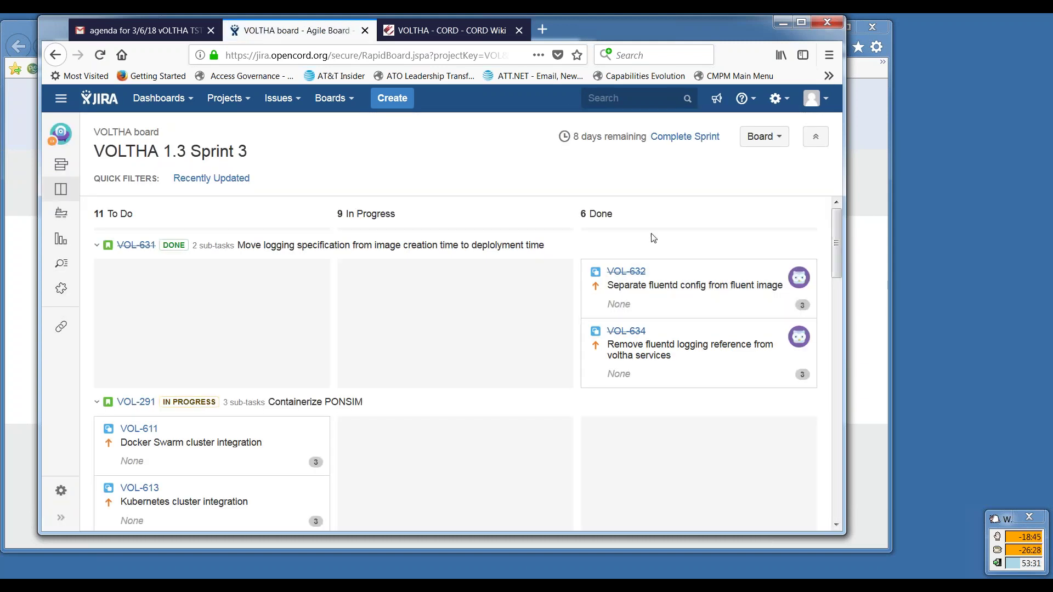
Step: Check the agenda draft, return to the VOLTHA 1.3 Sprint 3 board, and examine its To Do, In Progress and Done issues
{"action": "left_click", "coordinate": [152, 32]}
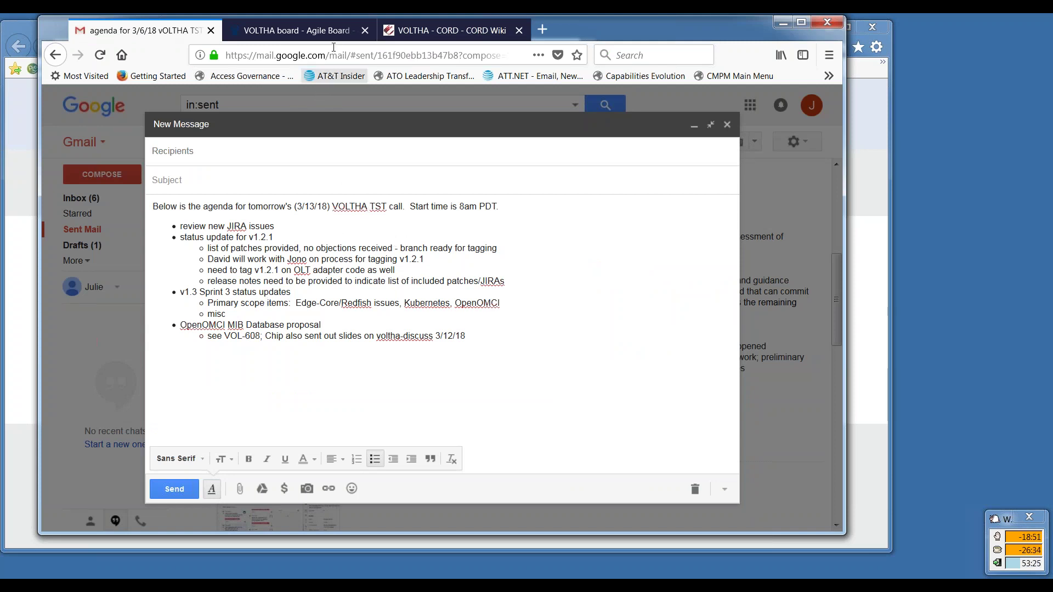
{"action": "left_click", "coordinate": [302, 32]}
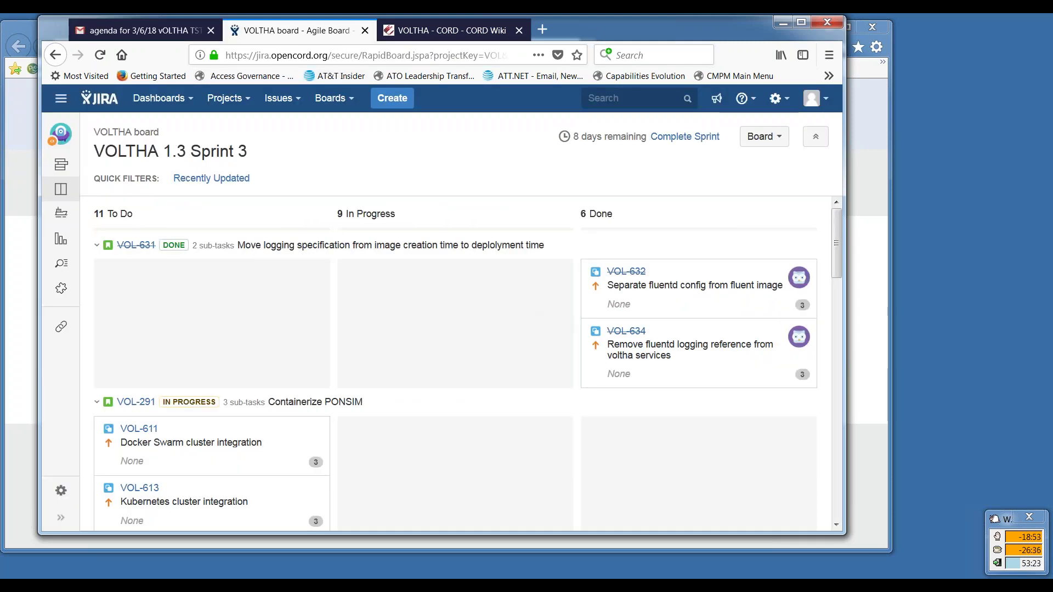
{"action": "left_click_drag", "start_coordinate": [837, 265], "coordinate": [894, 351]}
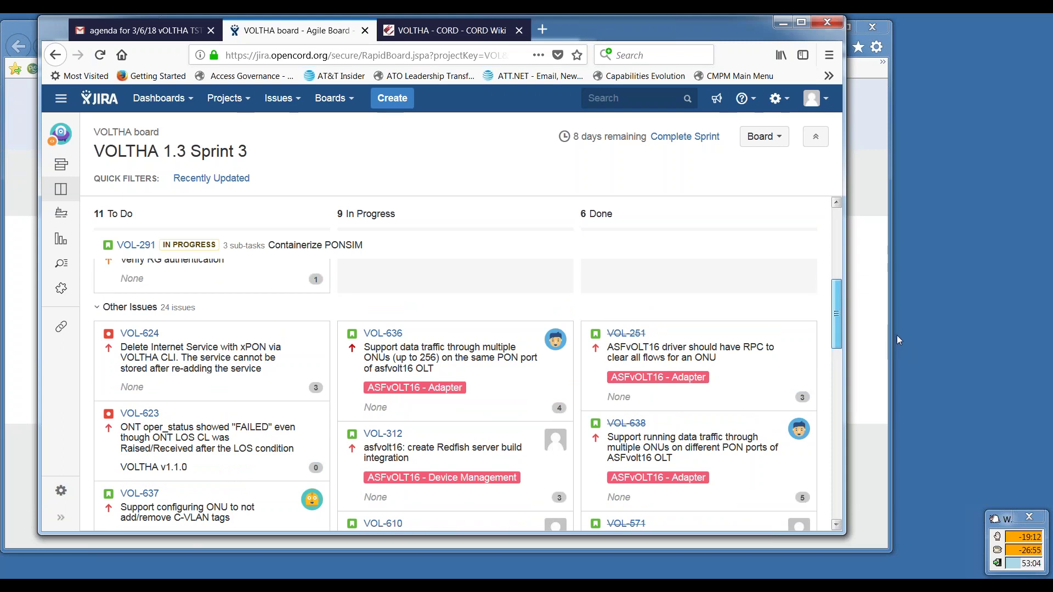
{"action": "scroll", "coordinate": [897, 336], "scroll_direction": "down", "scroll_amount": 1}
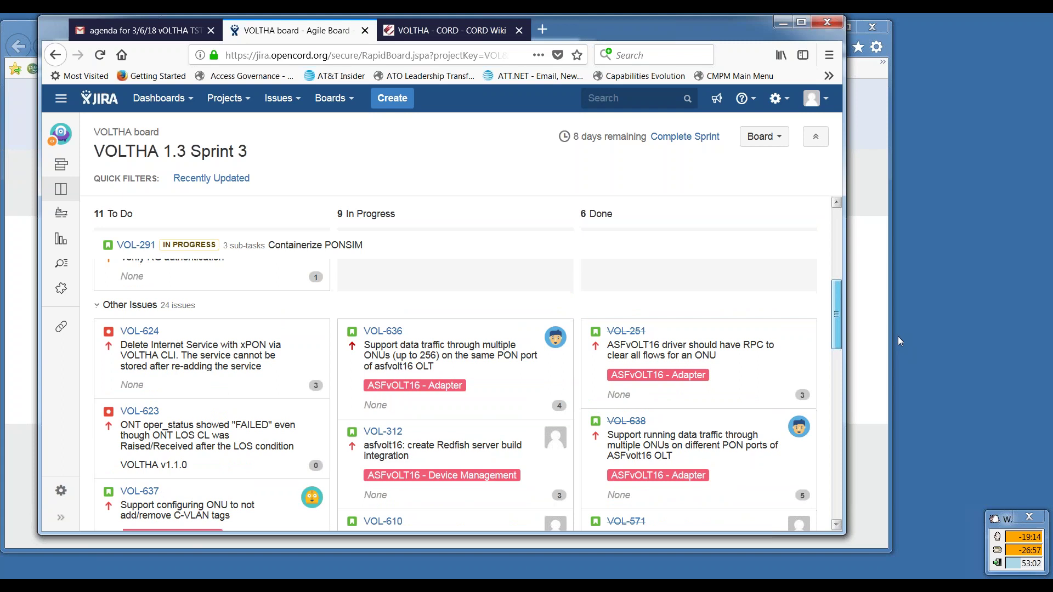
{"action": "scroll", "coordinate": [899, 340], "scroll_direction": "down", "scroll_amount": 3}
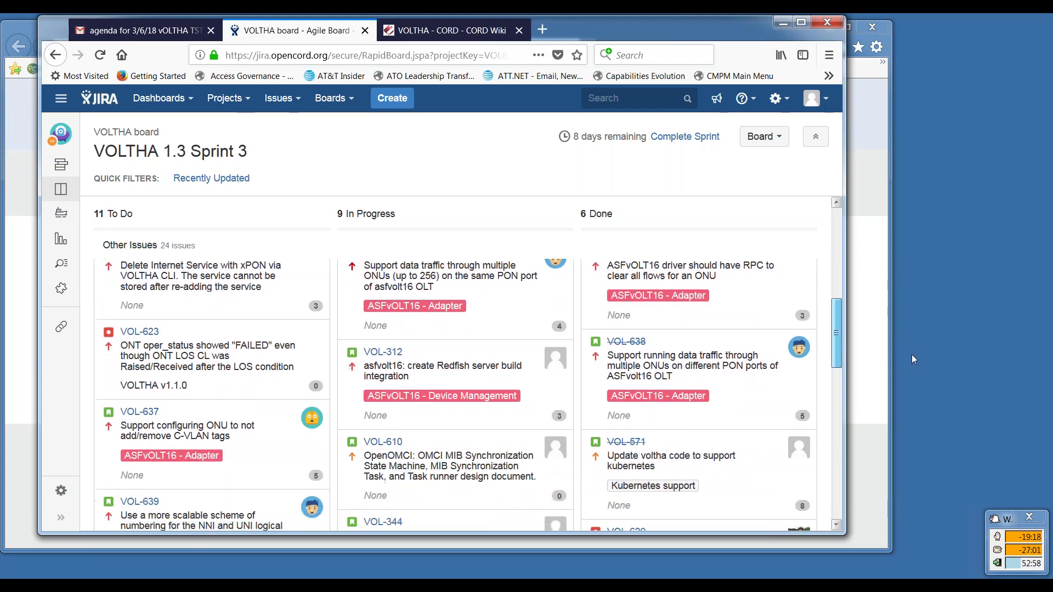
{"action": "scroll", "coordinate": [897, 354], "scroll_direction": "down", "scroll_amount": 2}
{"action": "scroll", "coordinate": [884, 384], "scroll_direction": "down", "scroll_amount": 1}
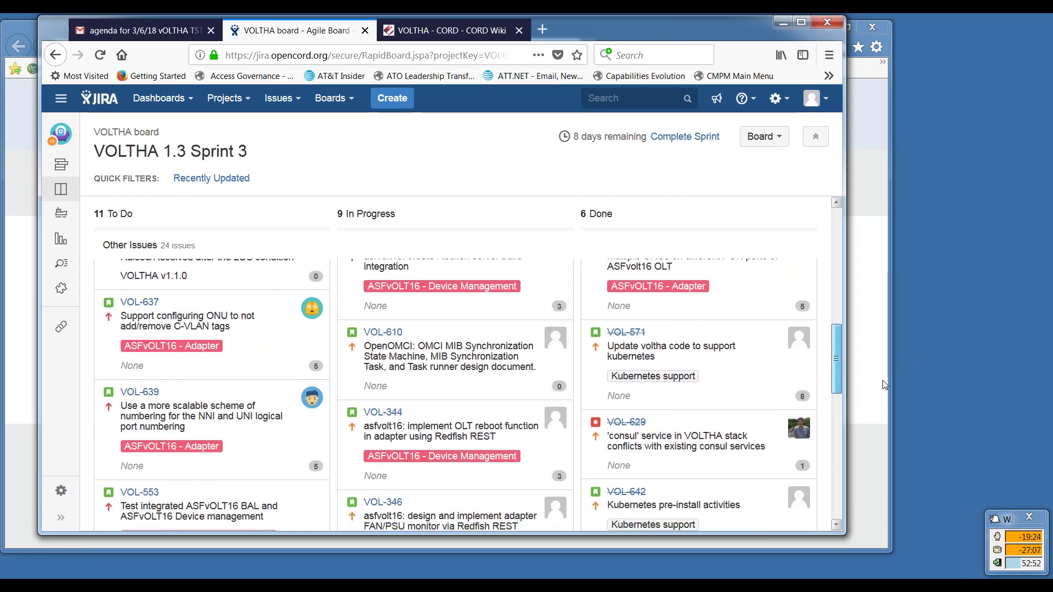
{"action": "scroll", "coordinate": [884, 384], "scroll_direction": "up", "scroll_amount": 5}
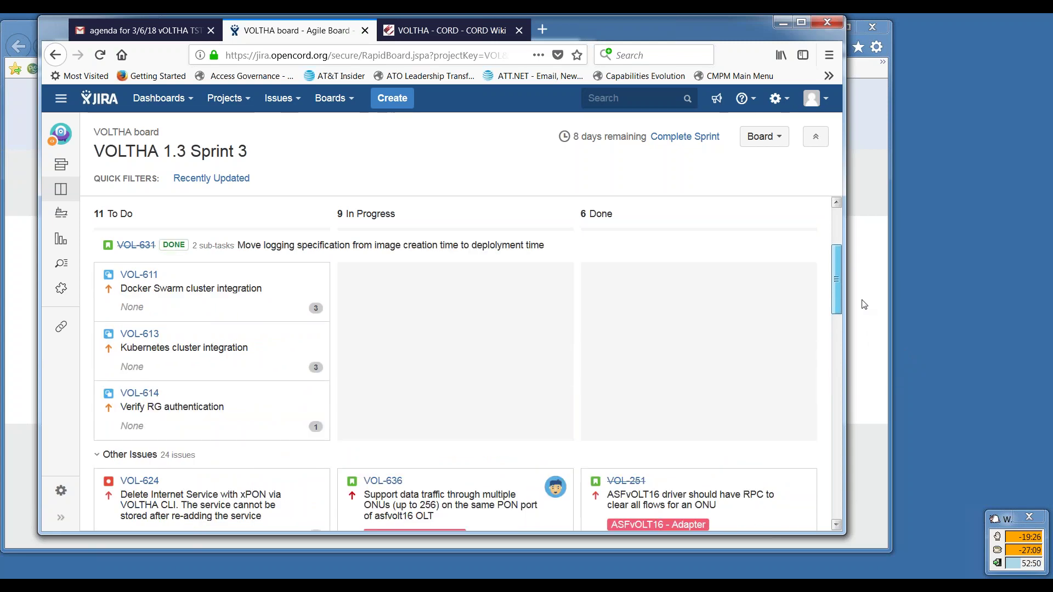
{"action": "scroll", "coordinate": [864, 304], "scroll_direction": "up", "scroll_amount": 2}
{"action": "scroll", "coordinate": [867, 290], "scroll_direction": "down", "scroll_amount": 5}
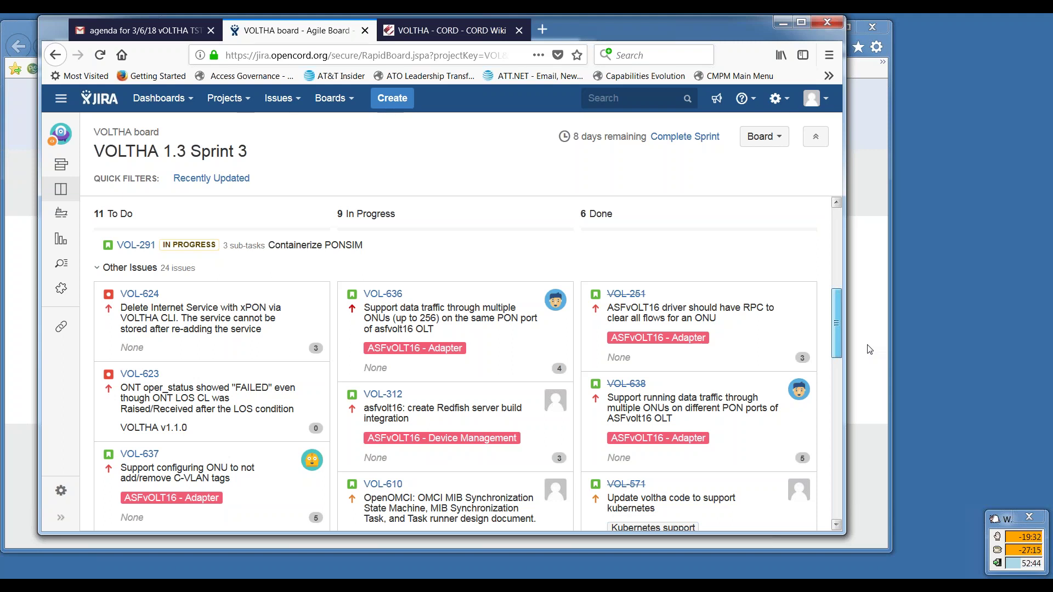
{"action": "scroll", "coordinate": [871, 350], "scroll_direction": "down", "scroll_amount": 3}
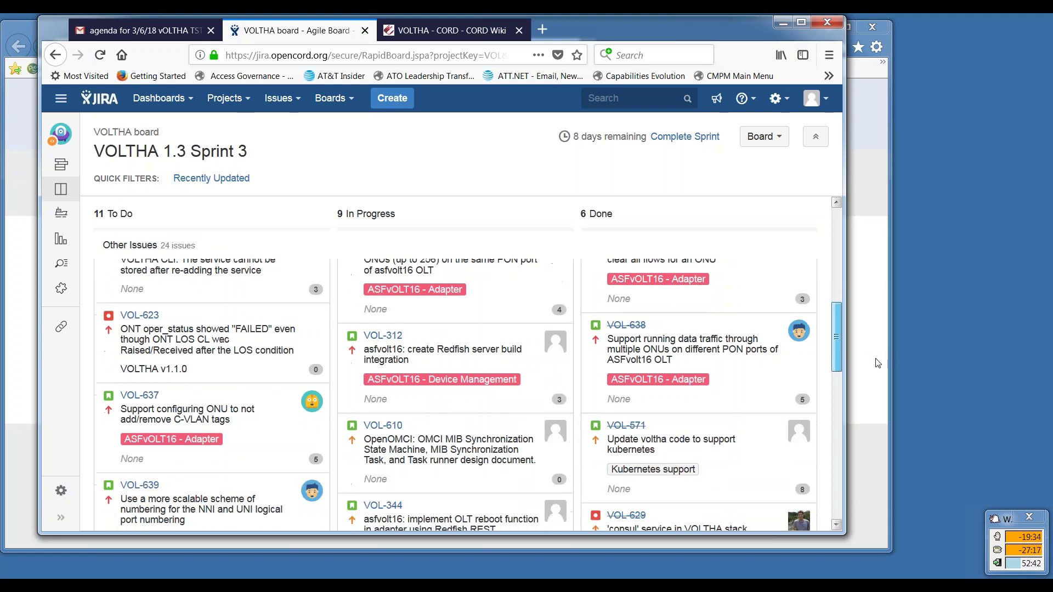
{"action": "scroll", "coordinate": [883, 376], "scroll_direction": "down", "scroll_amount": 3}
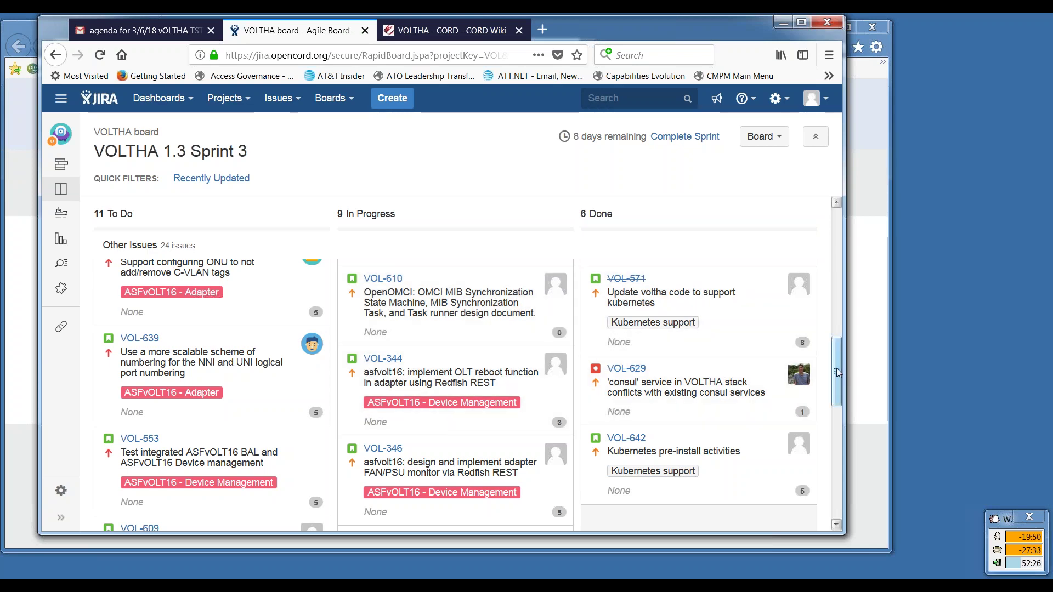
{"action": "left_click_drag", "start_coordinate": [837, 373], "coordinate": [831, 348]}
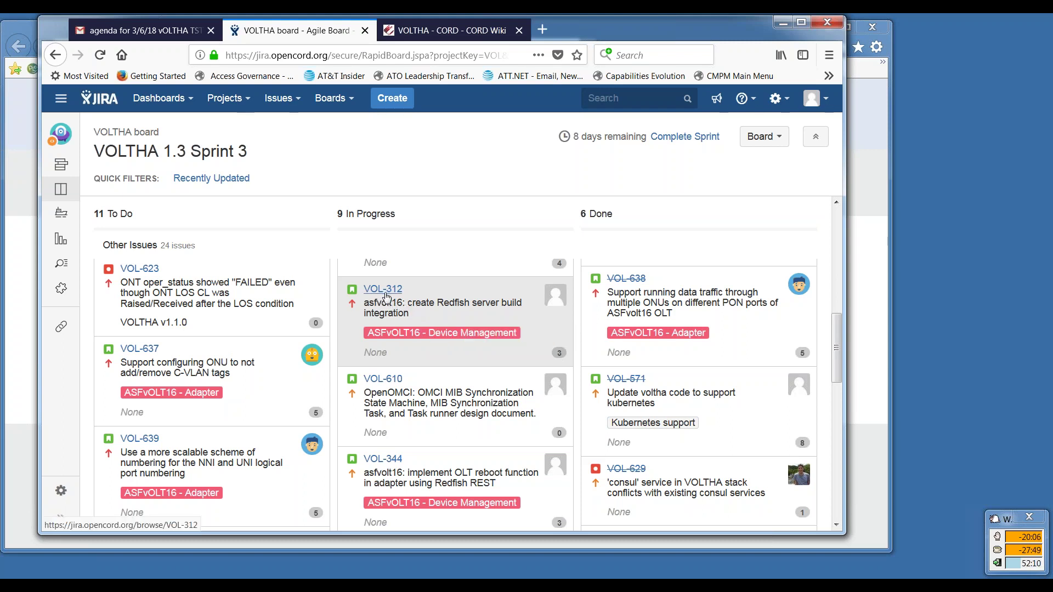
Step: Open the full page of the in-progress Redfish server build issue VOL-312 and read its latest comments about the patch
{"action": "left_click", "coordinate": [386, 296]}
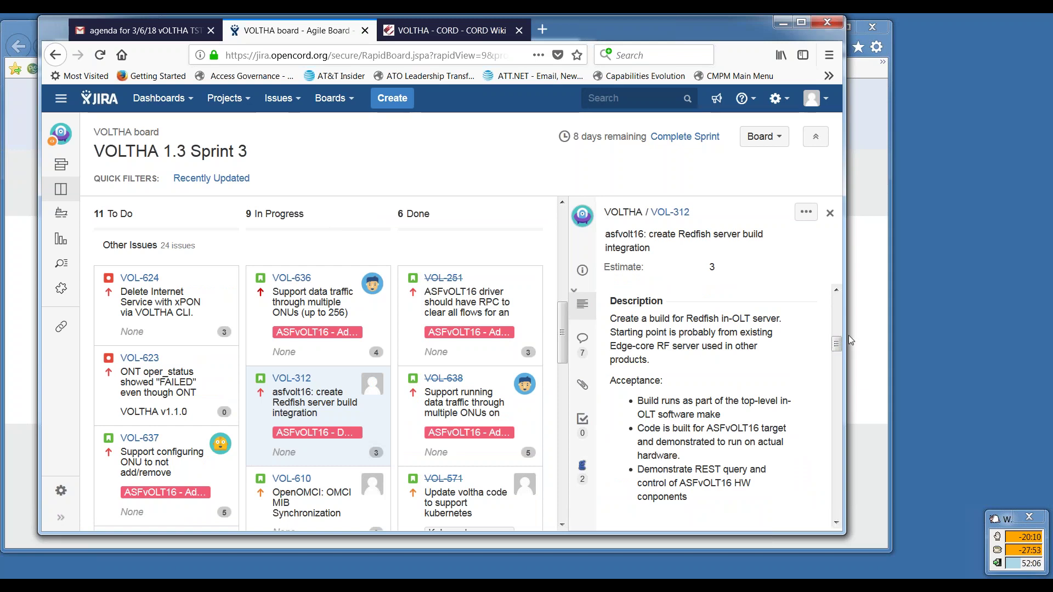
{"action": "scroll", "coordinate": [837, 343], "scroll_direction": "down", "scroll_amount": 2}
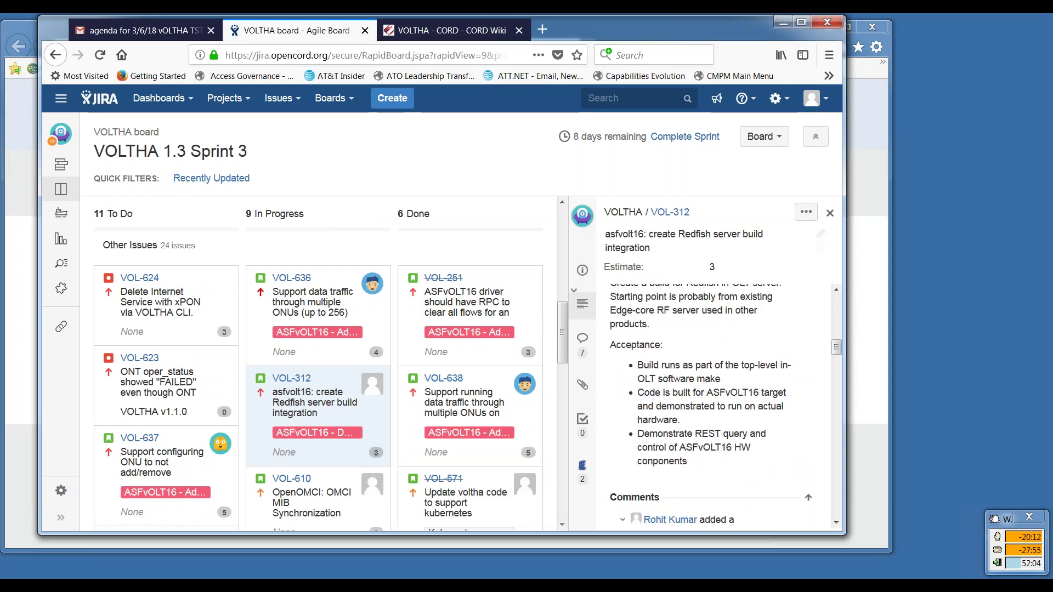
{"action": "left_click", "coordinate": [679, 213]}
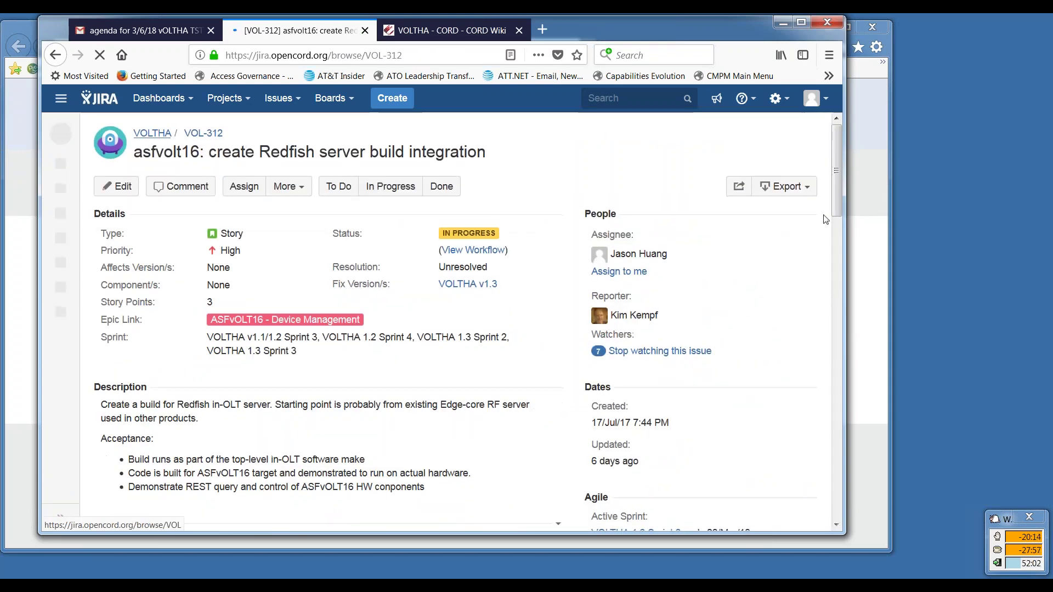
{"action": "mouse_move", "coordinate": [833, 190]}
{"action": "left_mouse_down"}
{"action": "mouse_move", "coordinate": [908, 492]}
{"action": "mouse_move", "coordinate": [903, 466]}
{"action": "left_mouse_up"}
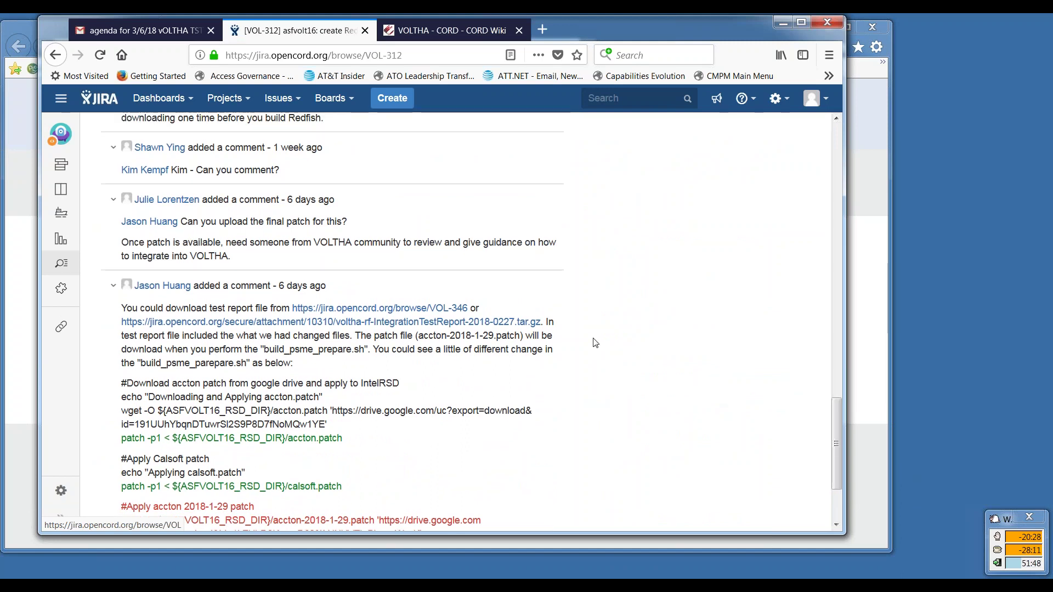
{"action": "mouse_move", "coordinate": [505, 240]}
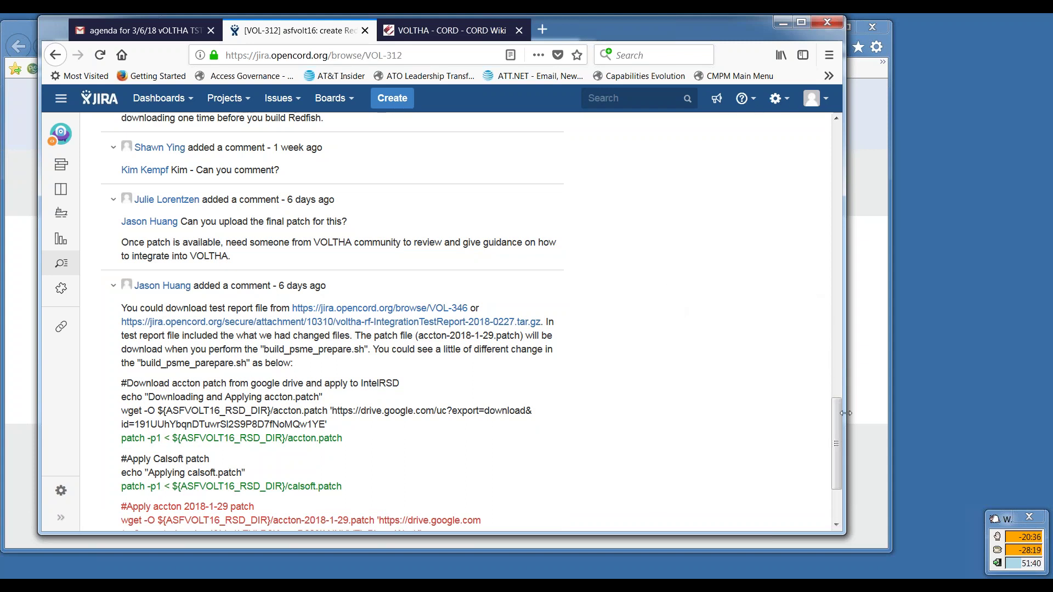
{"action": "left_click_drag", "start_coordinate": [837, 423], "coordinate": [839, 439]}
{"action": "left_click_drag", "start_coordinate": [839, 436], "coordinate": [840, 439]}
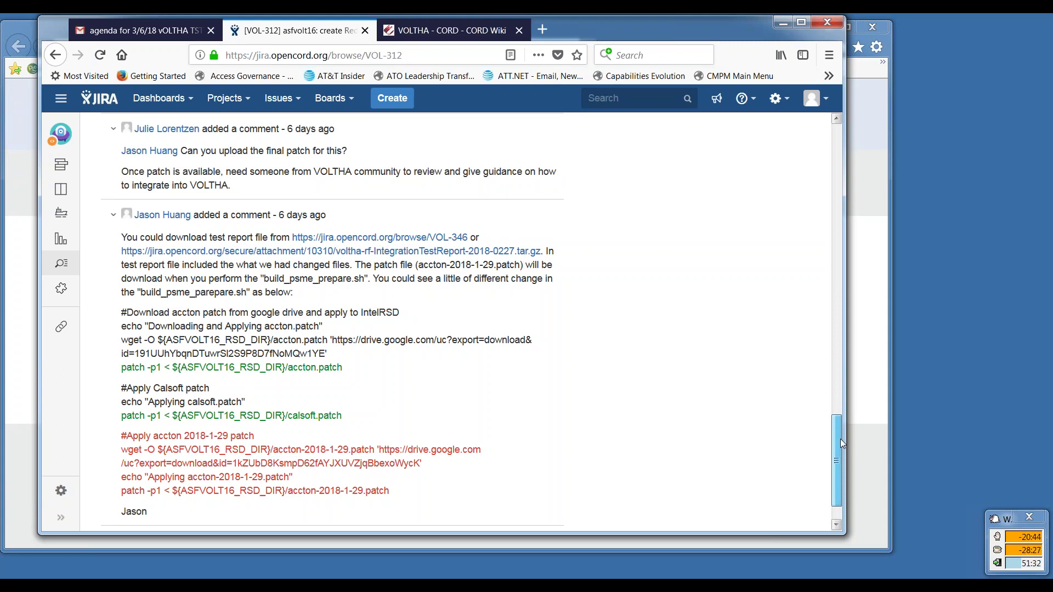
Step: Open VOL-346 from the link in VOL-312's latest comment and read its PSU and fan test-case comments and issue details
{"action": "left_click_drag", "start_coordinate": [840, 438], "coordinate": [842, 446]}
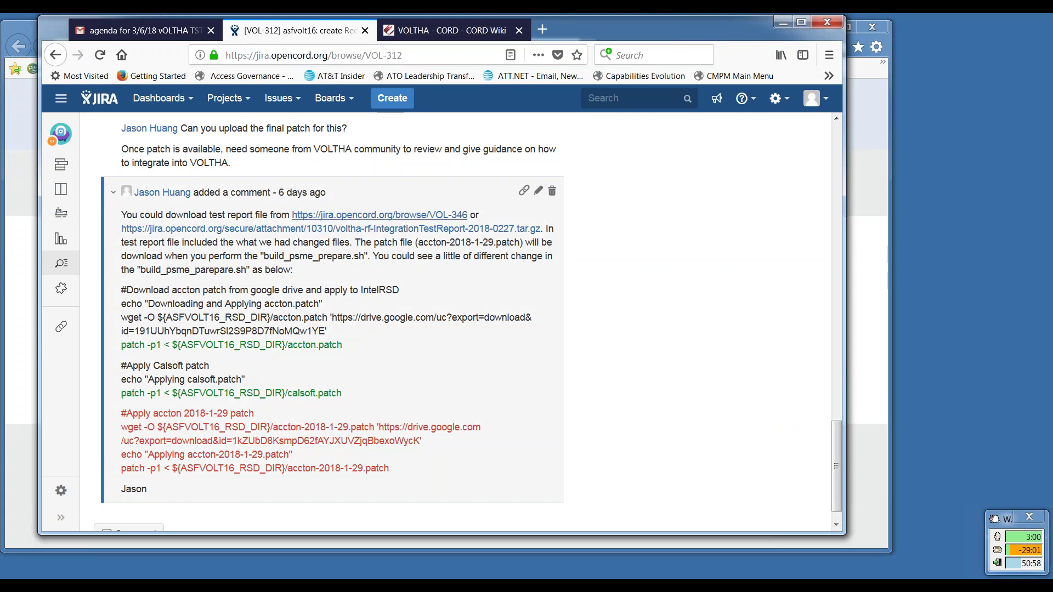
{"action": "left_click", "coordinate": [457, 216]}
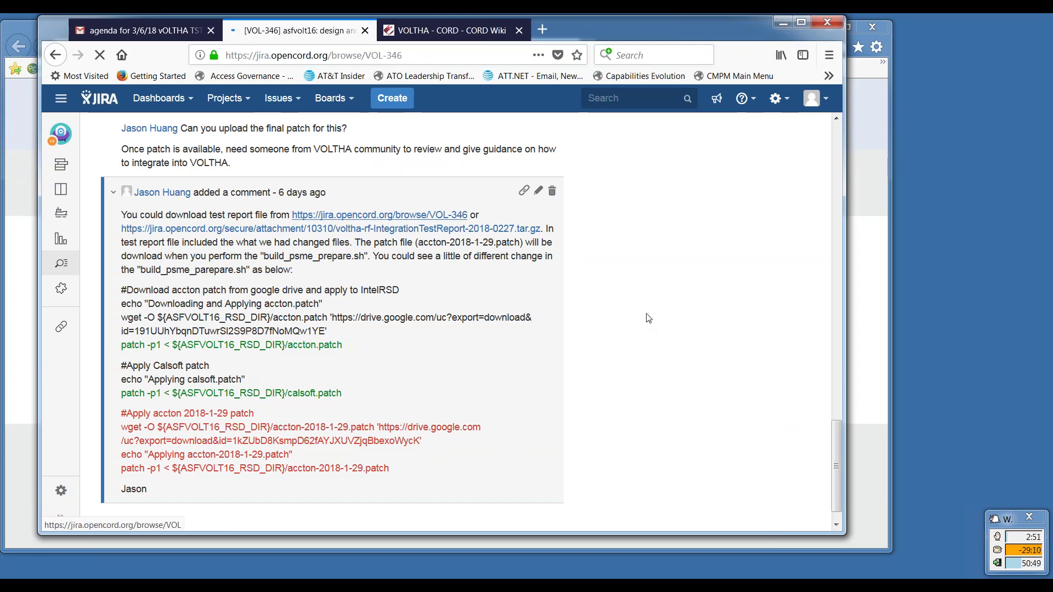
{"action": "left_click_drag", "start_coordinate": [839, 160], "coordinate": [873, 411]}
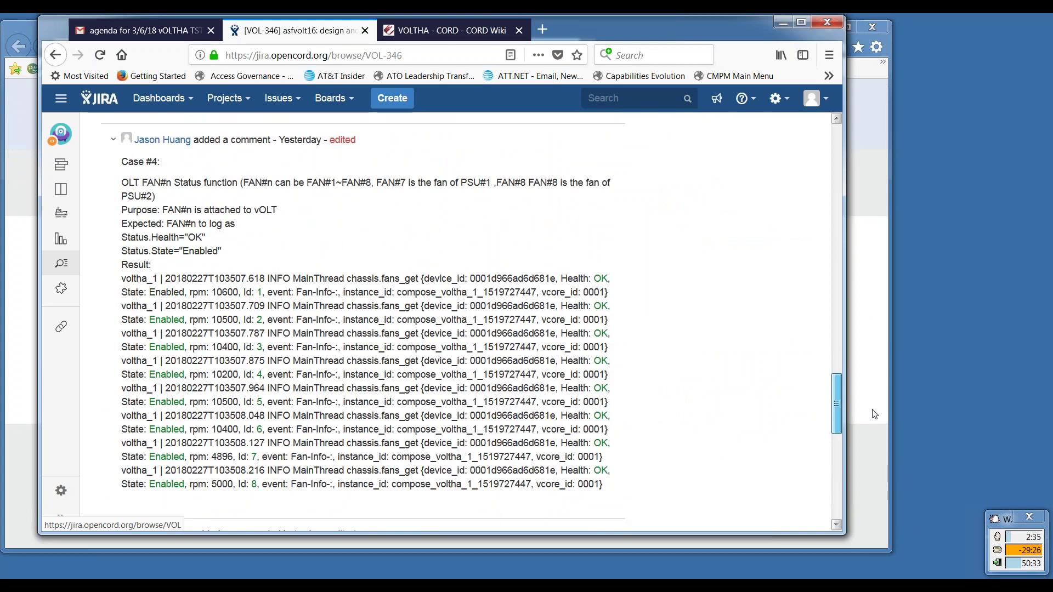
{"action": "left_click_drag", "start_coordinate": [874, 414], "coordinate": [871, 352]}
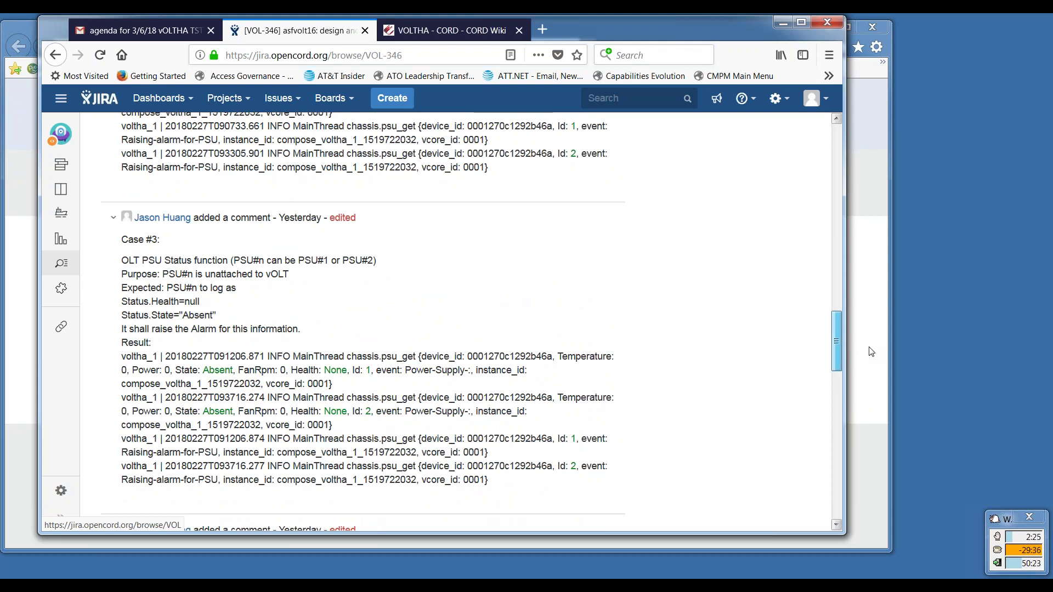
{"action": "left_click_drag", "start_coordinate": [872, 351], "coordinate": [871, 305]}
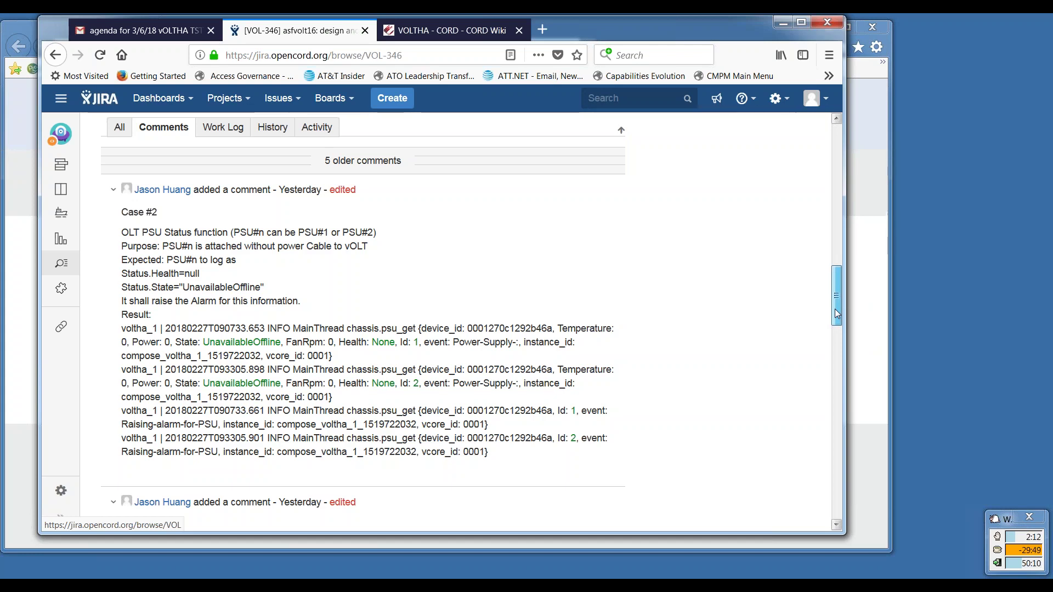
{"action": "left_click_drag", "start_coordinate": [834, 298], "coordinate": [830, 167]}
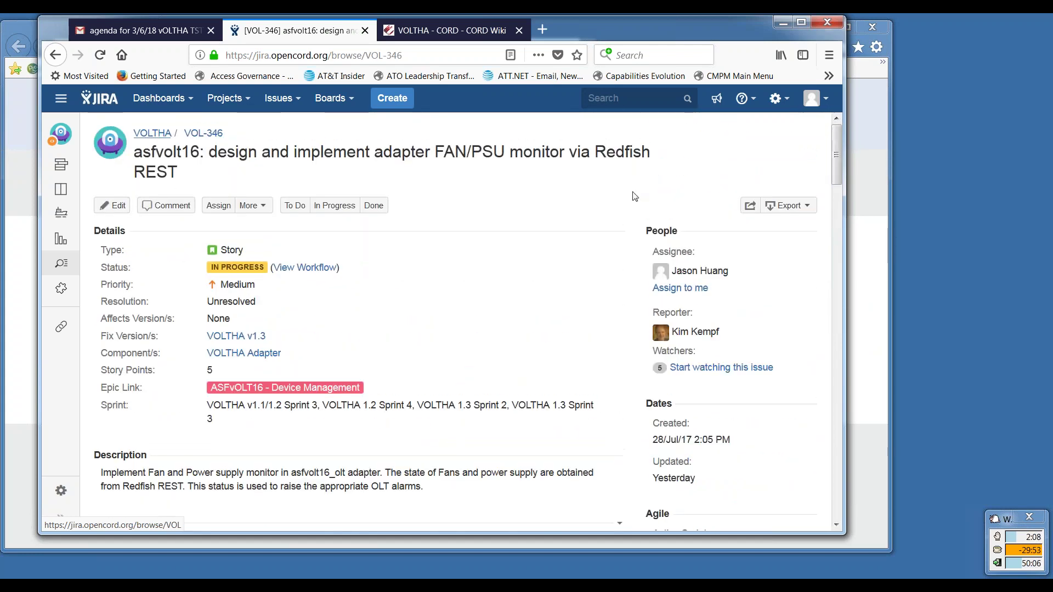
Step: Return to VOL-312 and reread its comments about the Redfish patch, highlighting the sentence about the changed files in the test report
{"action": "left_click", "coordinate": [56, 54]}
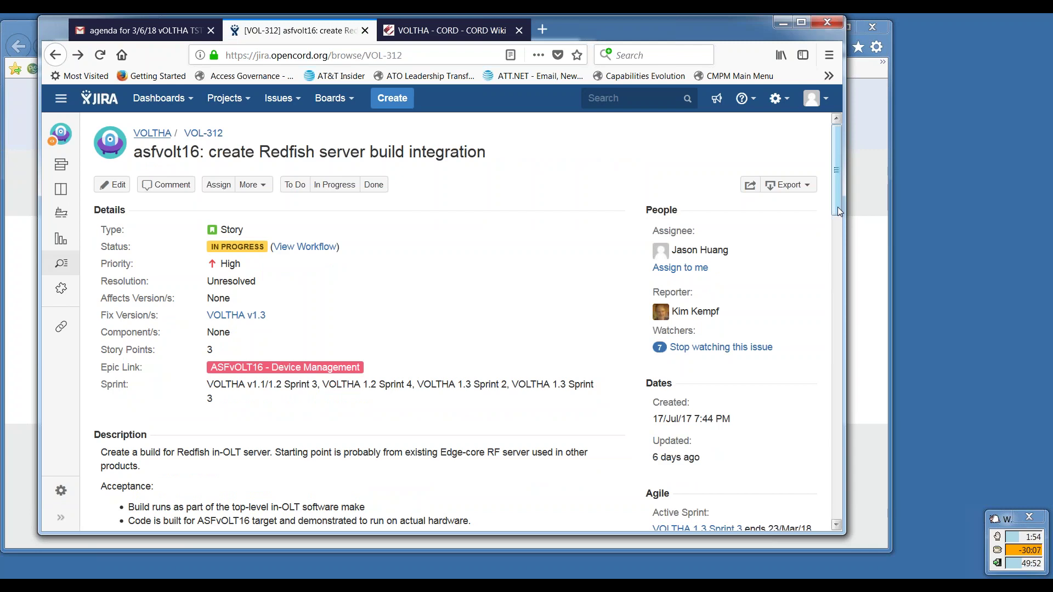
{"action": "left_click_drag", "start_coordinate": [838, 206], "coordinate": [897, 505]}
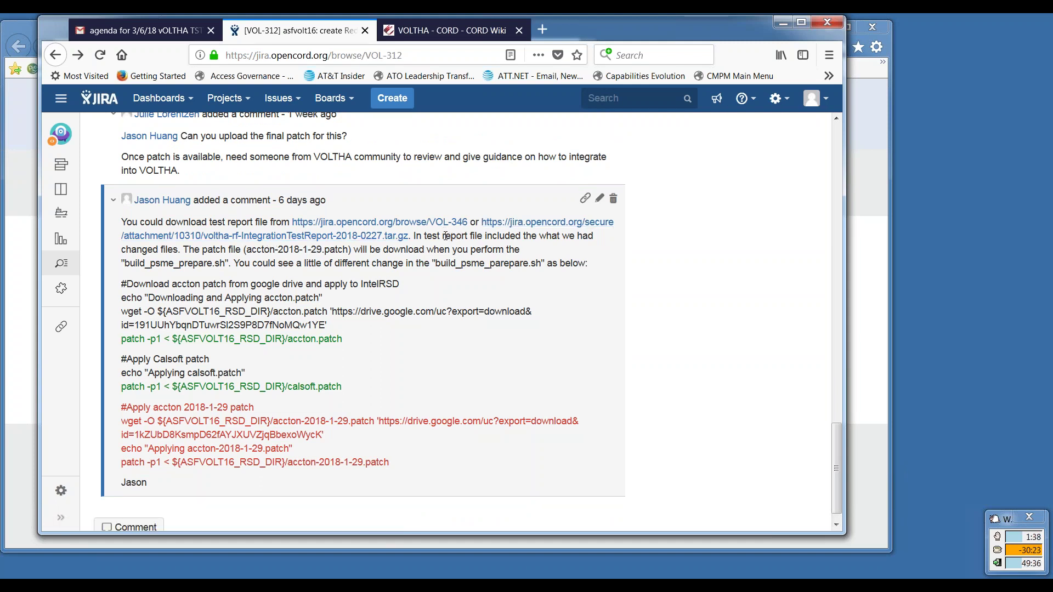
{"action": "left_click_drag", "start_coordinate": [444, 236], "coordinate": [174, 252]}
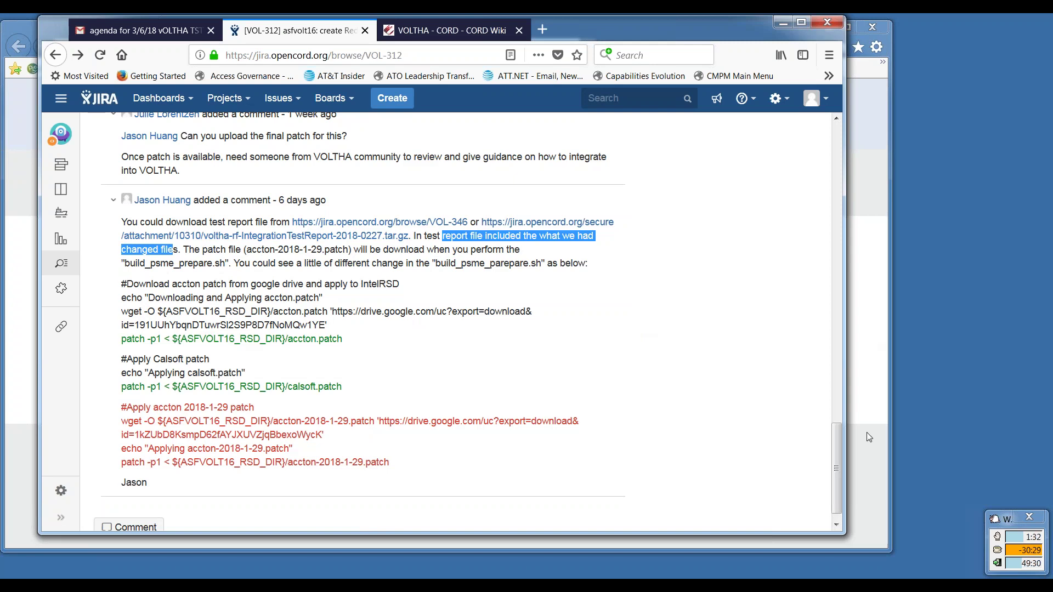
{"action": "left_click_drag", "start_coordinate": [838, 446], "coordinate": [855, 433]}
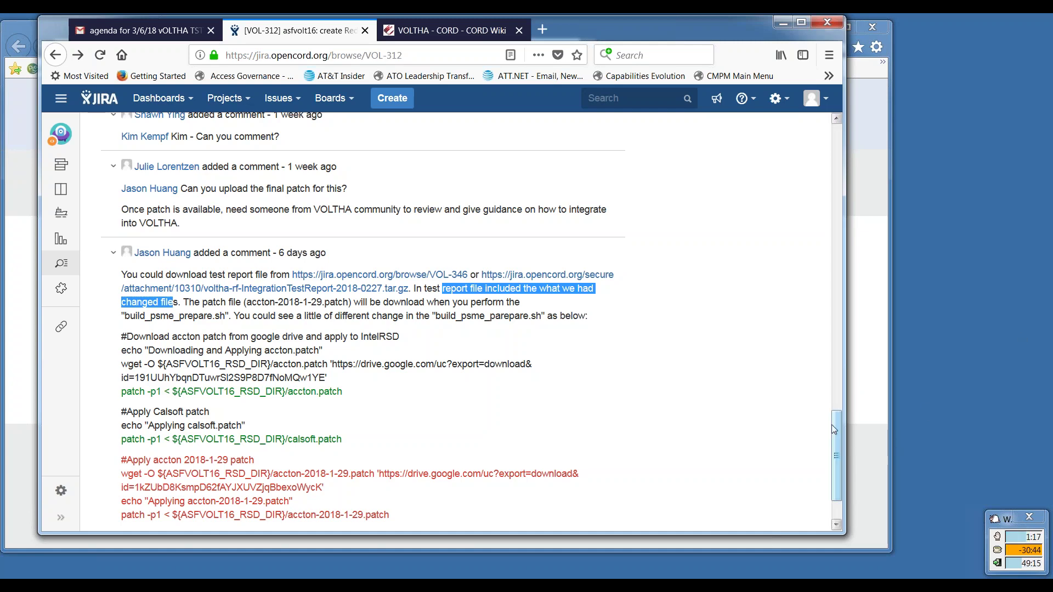
{"action": "left_click_drag", "start_coordinate": [834, 433], "coordinate": [832, 369]}
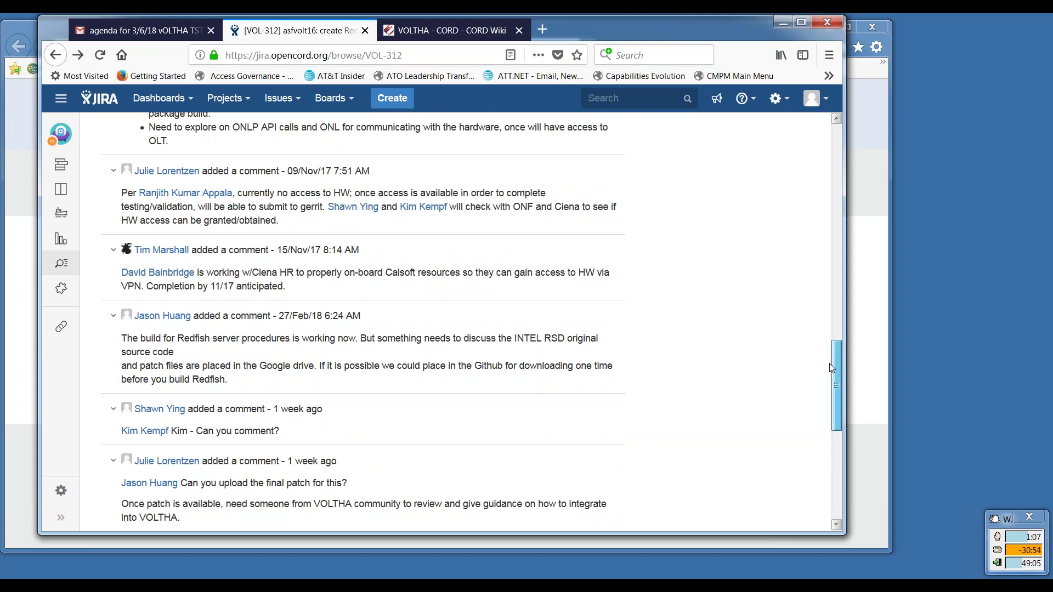
{"action": "left_click_drag", "start_coordinate": [830, 363], "coordinate": [851, 446]}
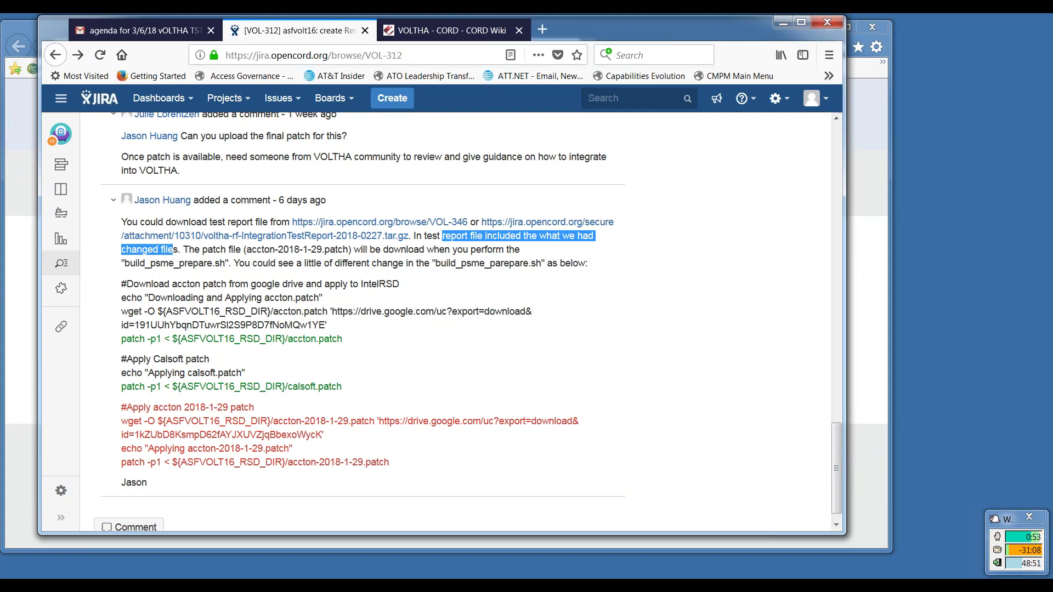
{"action": "scroll", "coordinate": [839, 472], "scroll_direction": "down", "scroll_amount": 1}
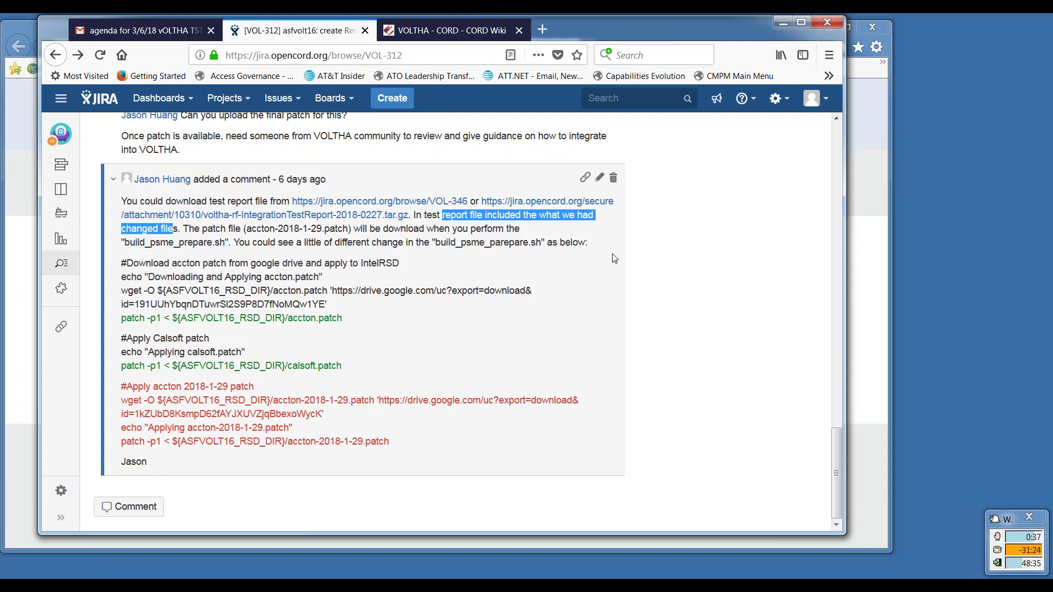
{"action": "left_click_drag", "start_coordinate": [836, 463], "coordinate": [803, 124]}
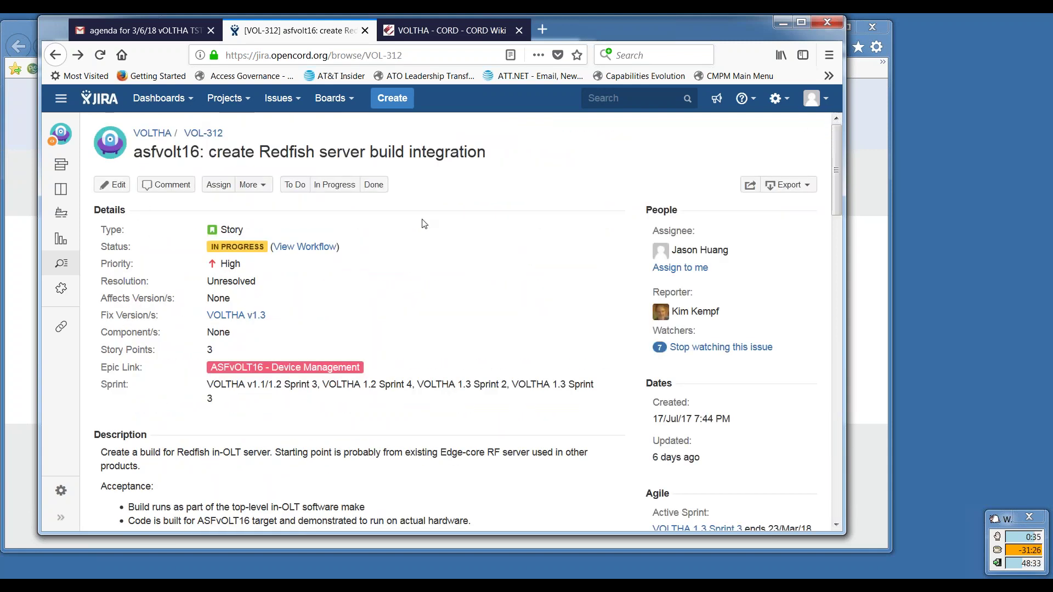
Step: Go from VOL-312 through the VOLTHA project back to the VOLTHA 1.3 Sprint 3 board and find VOL-553 among the To Do issues
{"action": "left_click", "coordinate": [156, 138]}
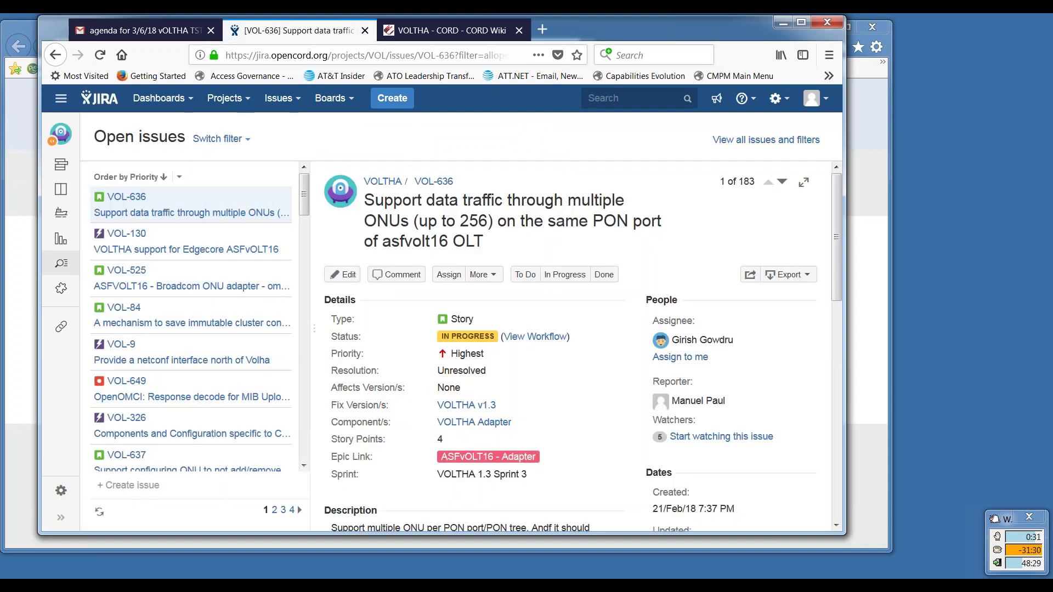
{"action": "left_click", "coordinate": [61, 189]}
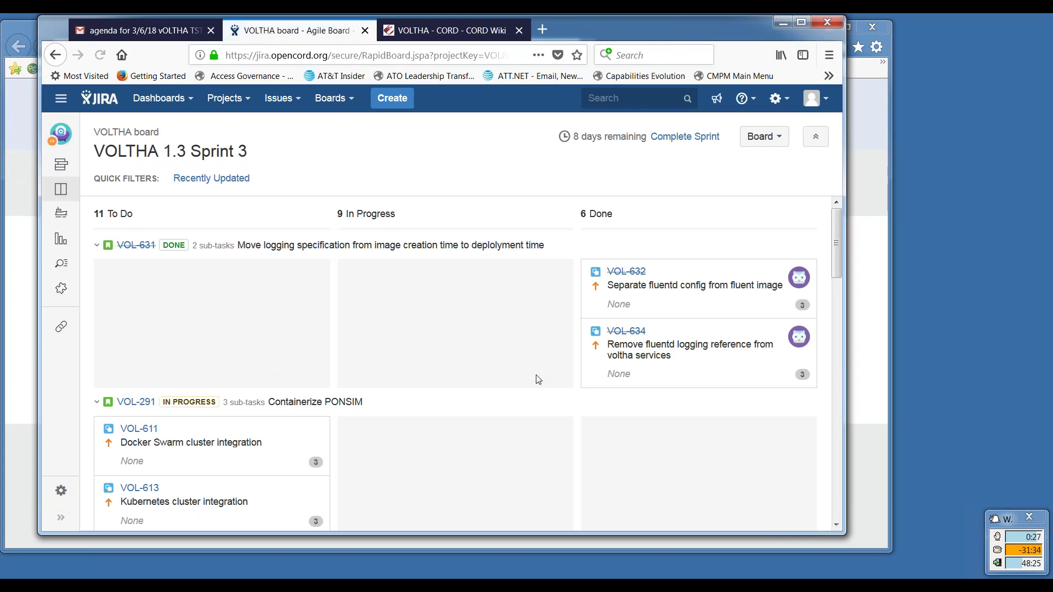
{"action": "left_click_drag", "start_coordinate": [837, 243], "coordinate": [856, 388]}
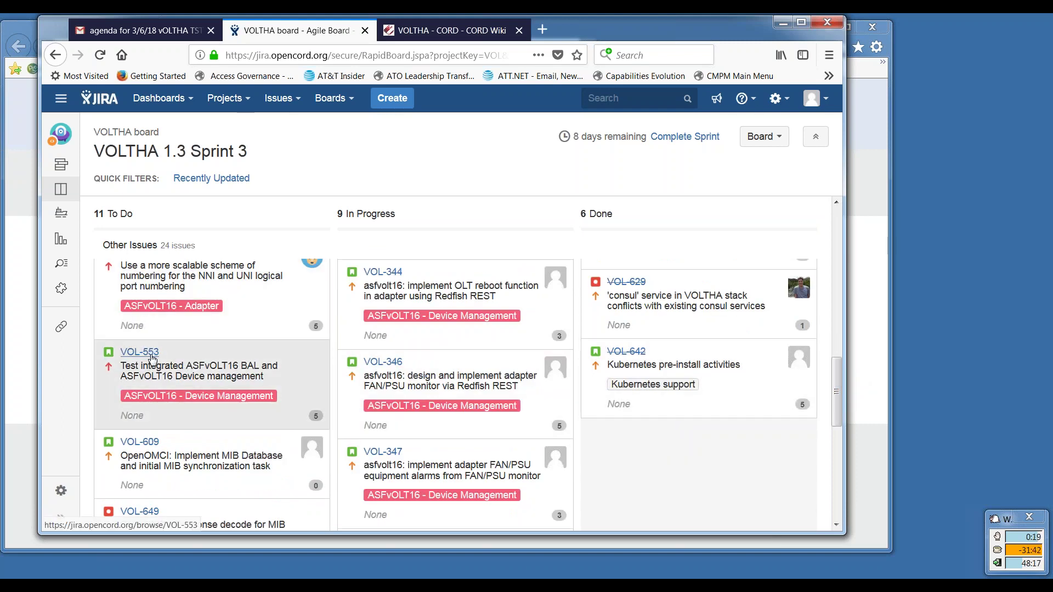
Step: Open the full page of VOL-553 and read its description and functional acceptance criteria
{"action": "left_click", "coordinate": [154, 366]}
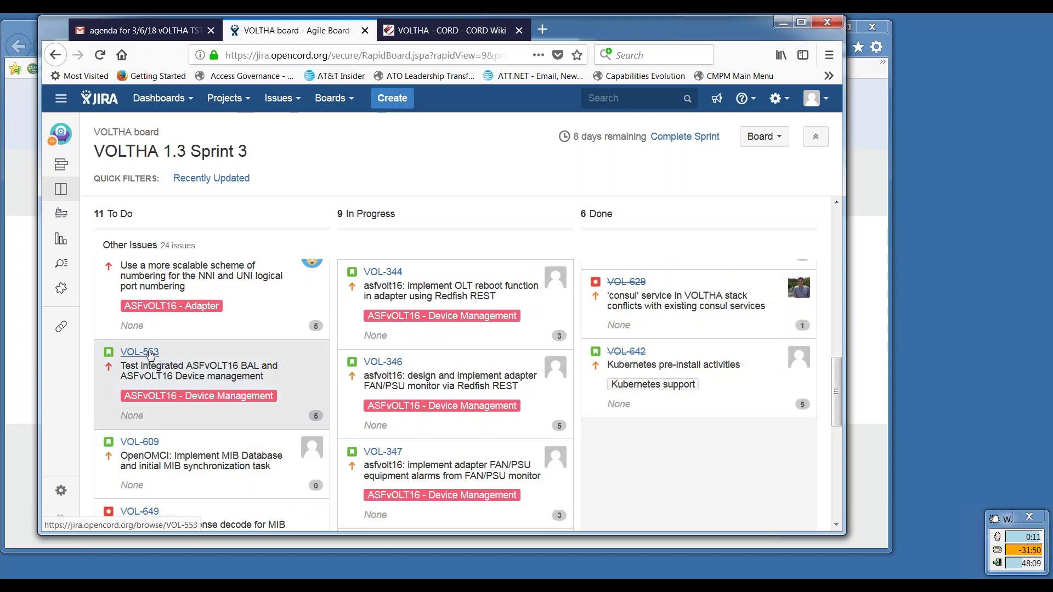
{"action": "left_click", "coordinate": [150, 354]}
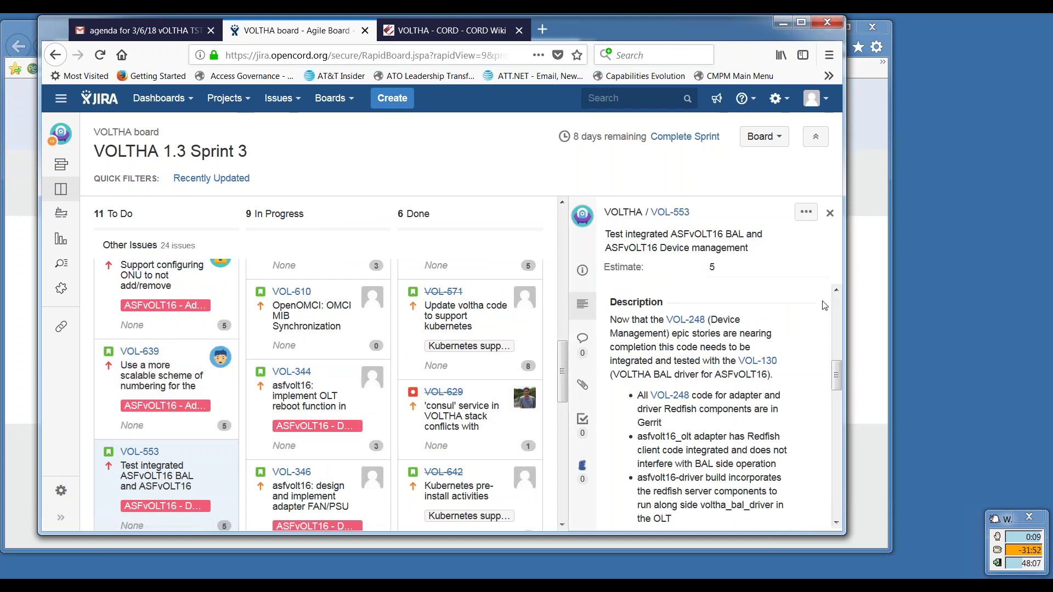
{"action": "left_click", "coordinate": [671, 212]}
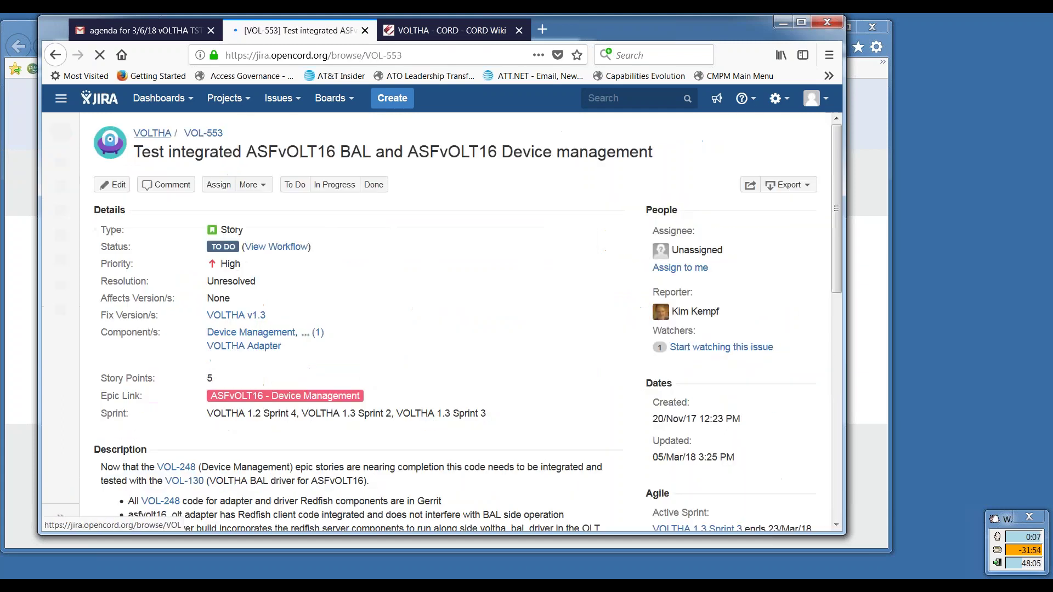
{"action": "left_click_drag", "start_coordinate": [833, 246], "coordinate": [852, 321]}
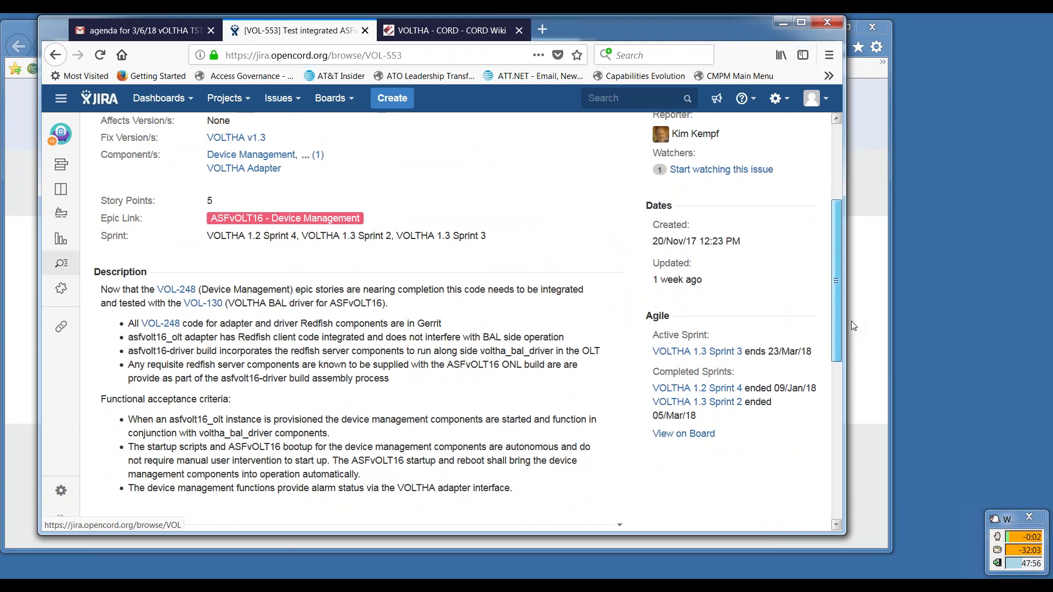
{"action": "scroll", "coordinate": [851, 326], "scroll_direction": "down", "scroll_amount": 1}
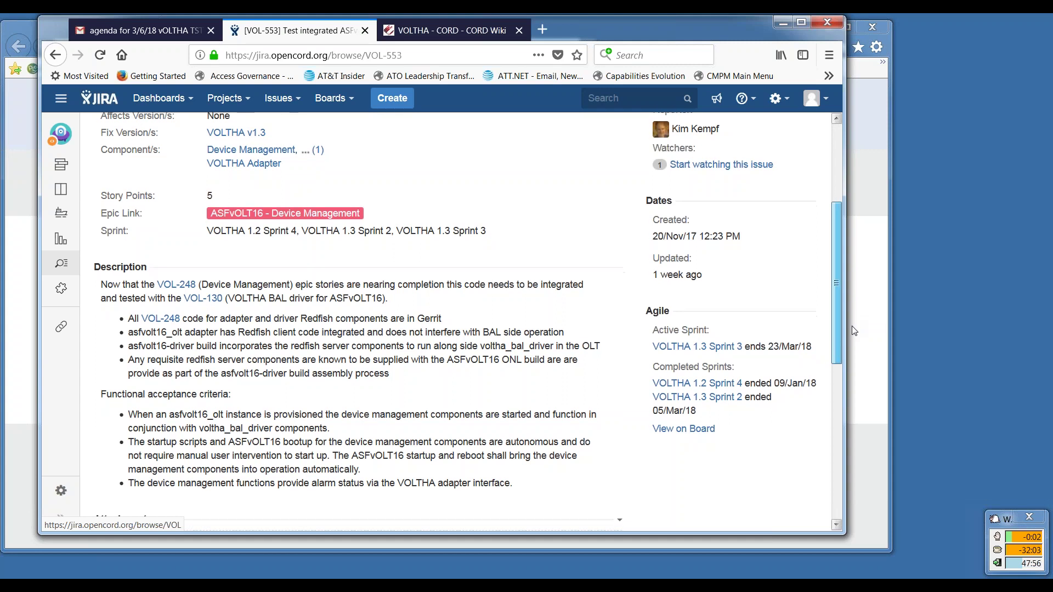
{"action": "scroll", "coordinate": [853, 331], "scroll_direction": "down", "scroll_amount": 1}
{"action": "scroll", "coordinate": [853, 332], "scroll_direction": "down", "scroll_amount": 1}
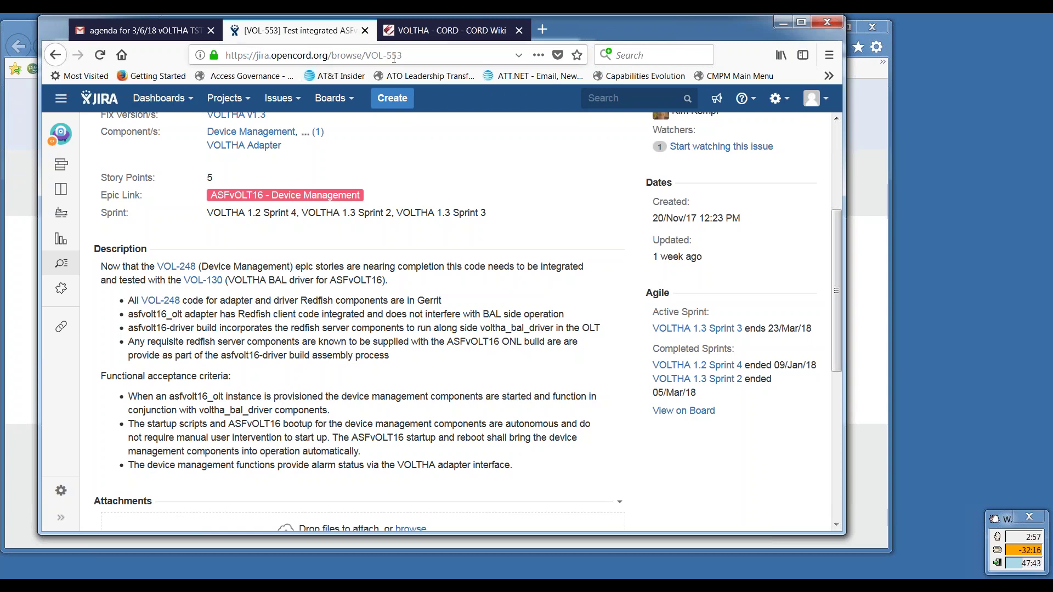
Step: Go directly to VOL-312 by its issue address and review its comments, highlighting the request for VOLTHA community review and integration guidance
{"action": "left_click_drag", "start_coordinate": [389, 56], "coordinate": [414, 56]}
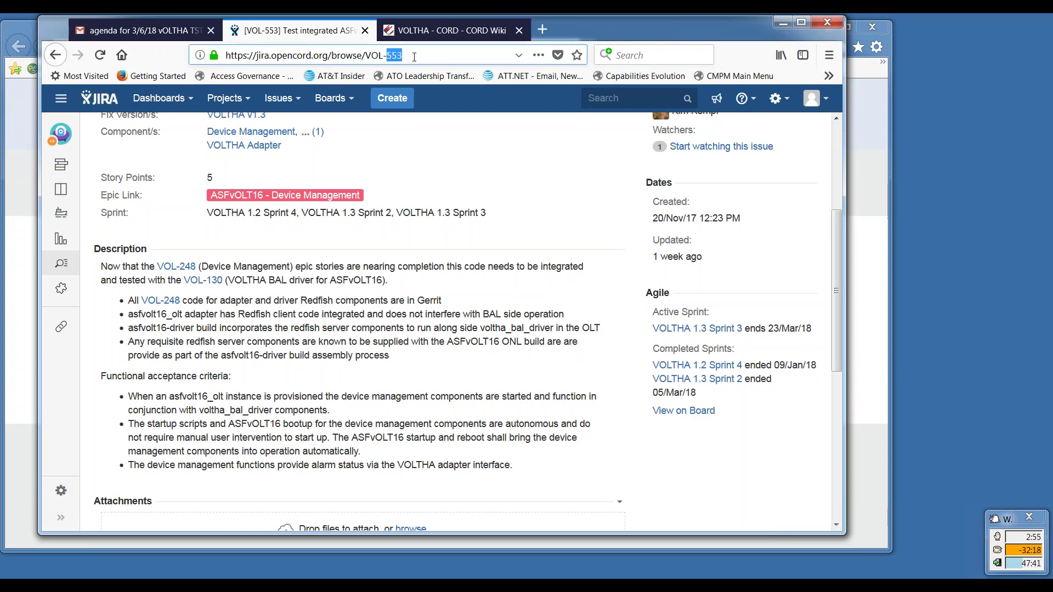
{"action": "type", "text": "312"}
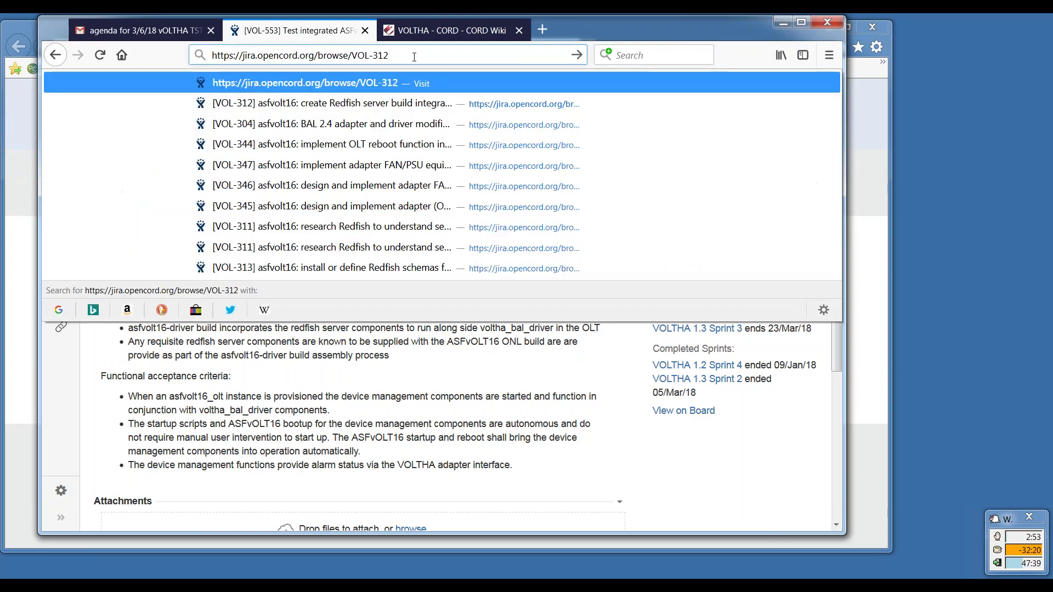
{"action": "key", "text": "Return"}
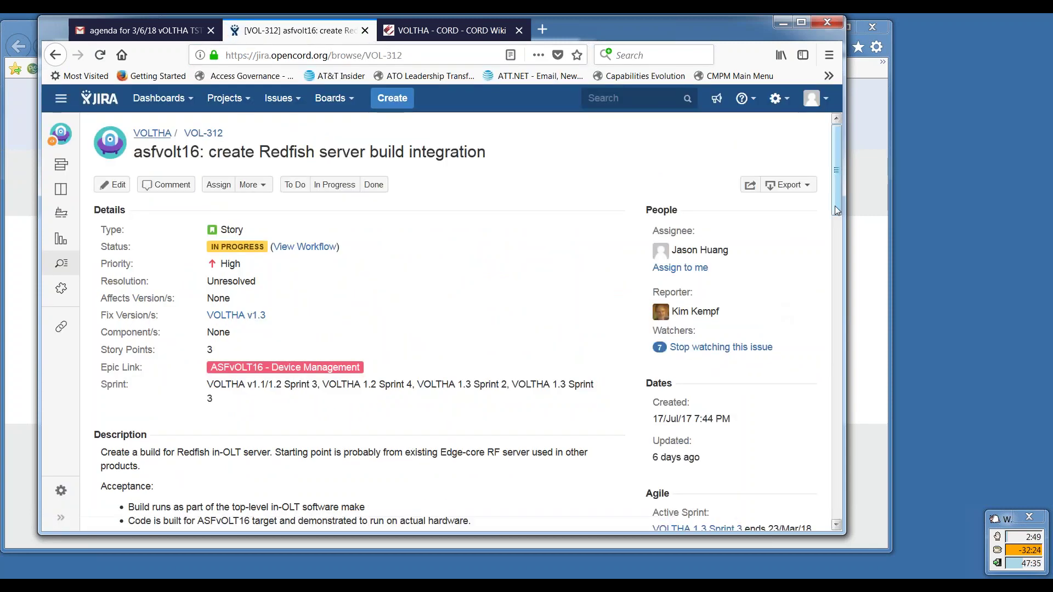
{"action": "left_click_drag", "start_coordinate": [835, 205], "coordinate": [898, 535]}
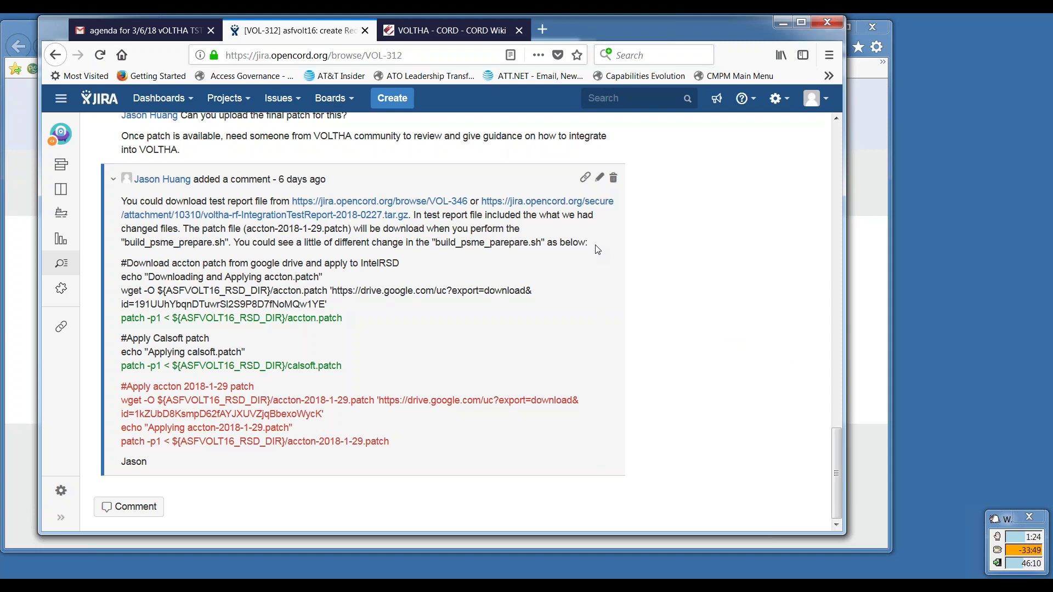
{"action": "mouse_move", "coordinate": [841, 446]}
{"action": "left_mouse_down"}
{"action": "mouse_move", "coordinate": [835, 416]}
{"action": "mouse_move", "coordinate": [844, 447]}
{"action": "left_mouse_up"}
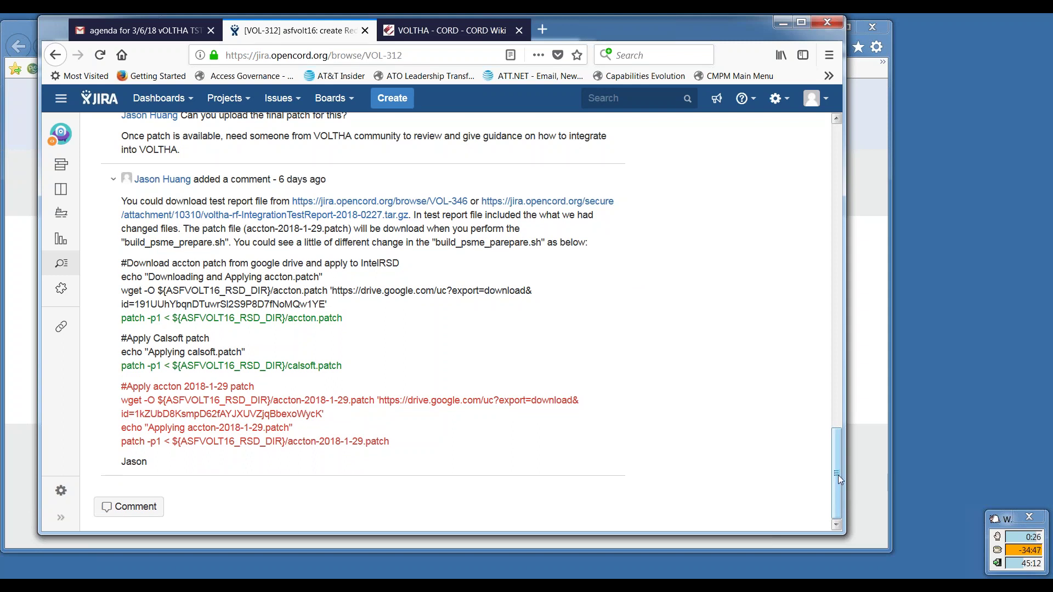
{"action": "left_click_drag", "start_coordinate": [838, 475], "coordinate": [835, 441]}
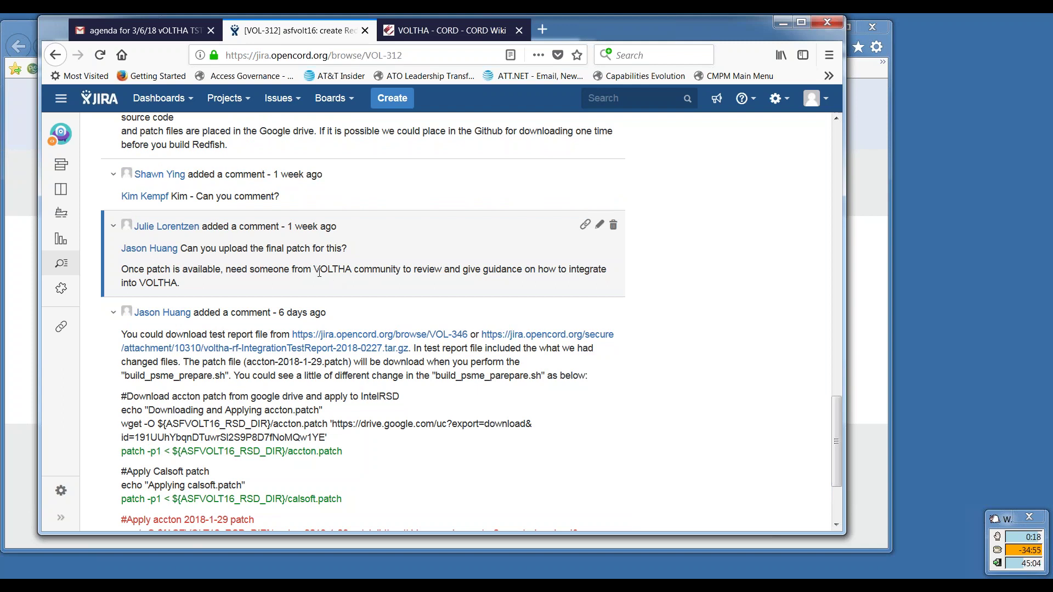
{"action": "left_click_drag", "start_coordinate": [312, 269], "coordinate": [314, 291]}
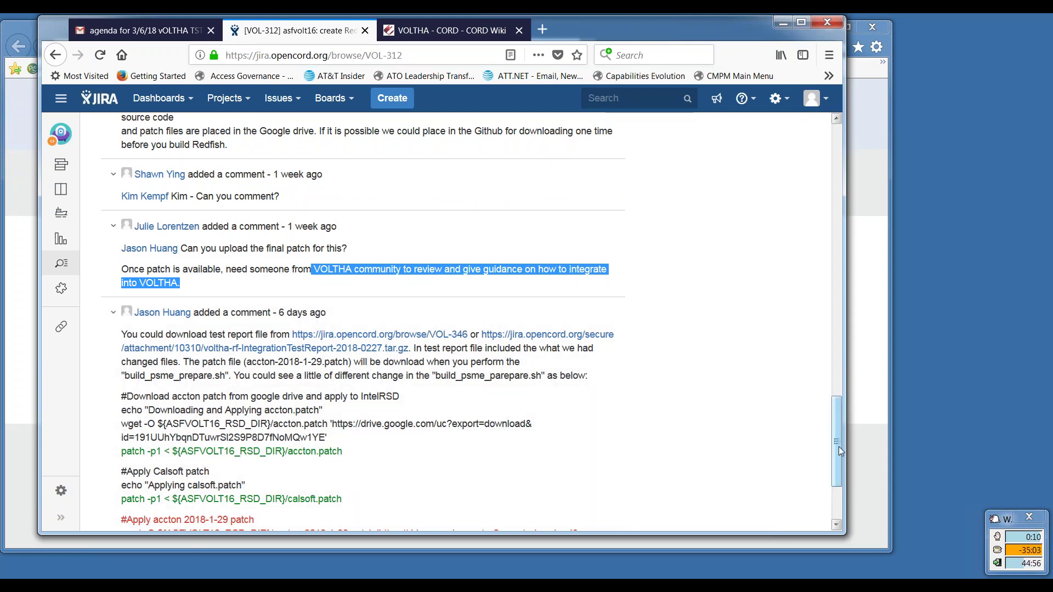
{"action": "mouse_move", "coordinate": [835, 442]}
{"action": "left_mouse_down"}
{"action": "mouse_move", "coordinate": [837, 483]}
{"action": "mouse_move", "coordinate": [838, 435]}
{"action": "left_mouse_up"}
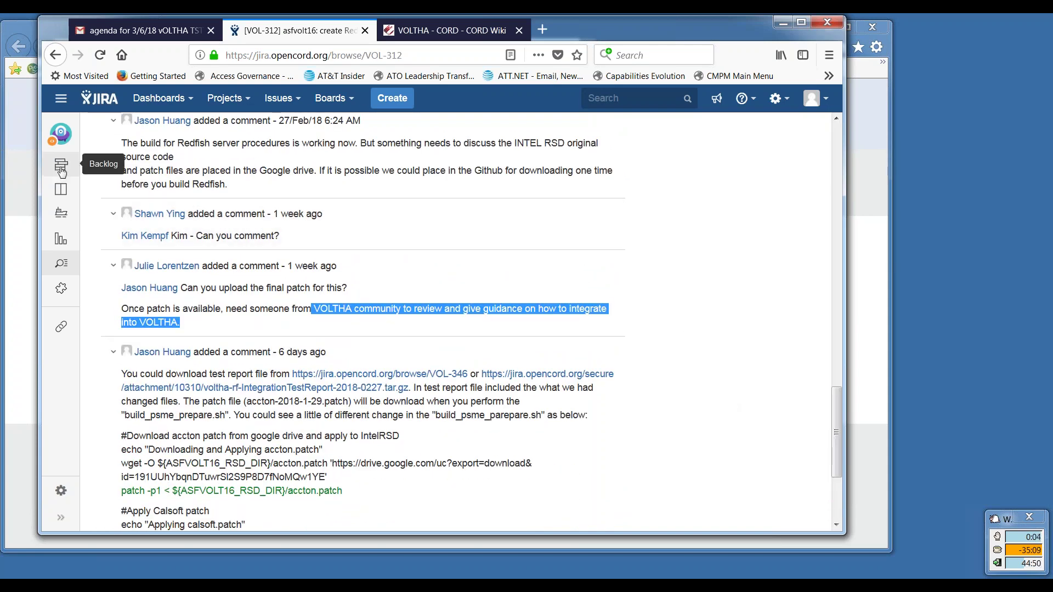
Step: Reopen the VOLTHA 1.3 Sprint 3 board and examine the remaining To Do and In Progress issues down to VOL-608
{"action": "left_click", "coordinate": [62, 192]}
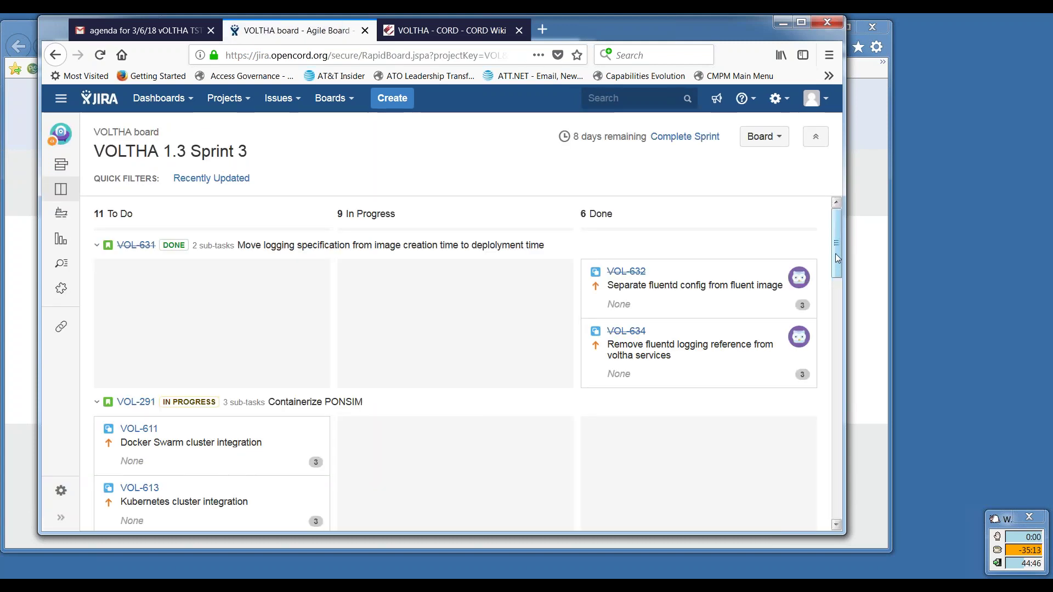
{"action": "left_click_drag", "start_coordinate": [836, 254], "coordinate": [837, 271]}
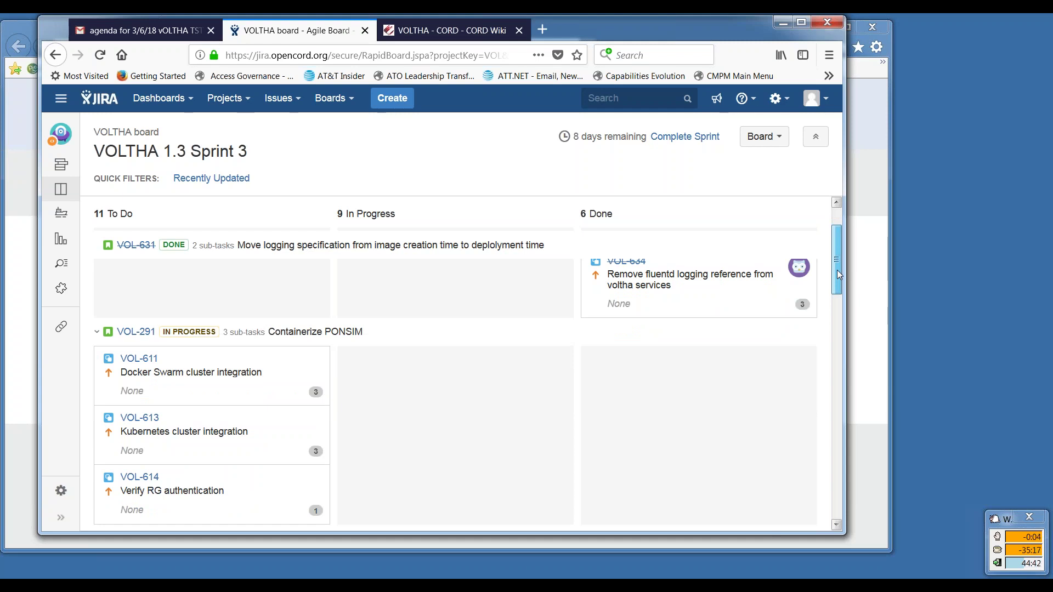
{"action": "left_click_drag", "start_coordinate": [837, 270], "coordinate": [852, 326]}
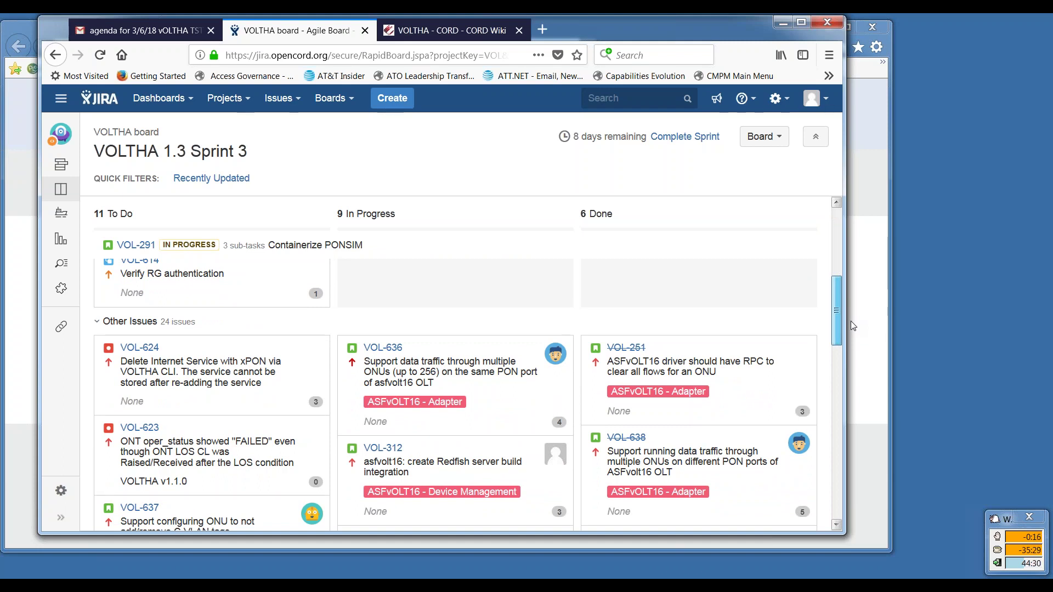
{"action": "left_click_drag", "start_coordinate": [851, 326], "coordinate": [886, 442]}
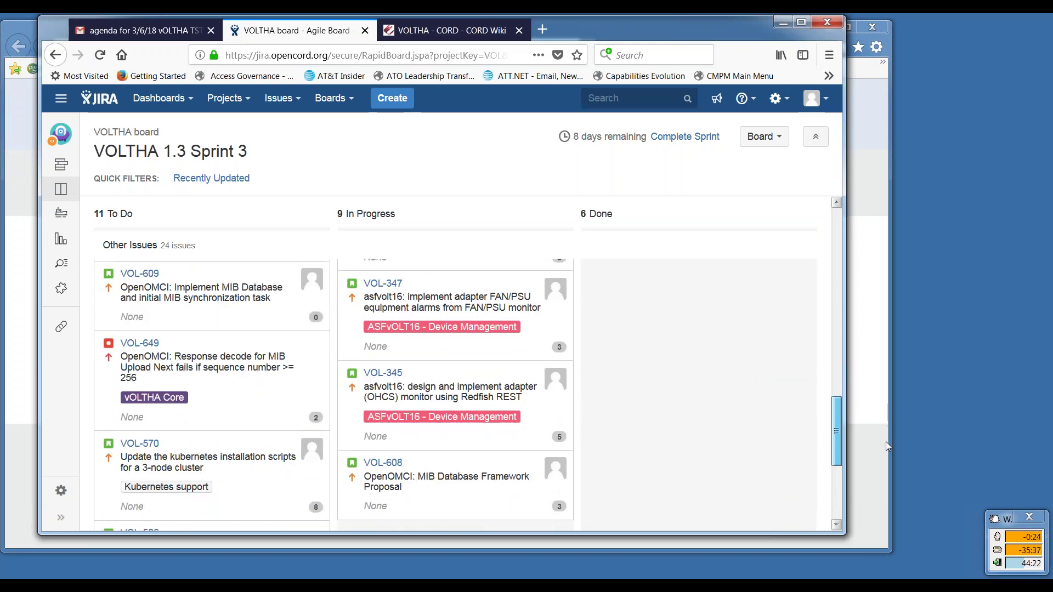
{"action": "left_click_drag", "start_coordinate": [886, 442], "coordinate": [886, 442]}
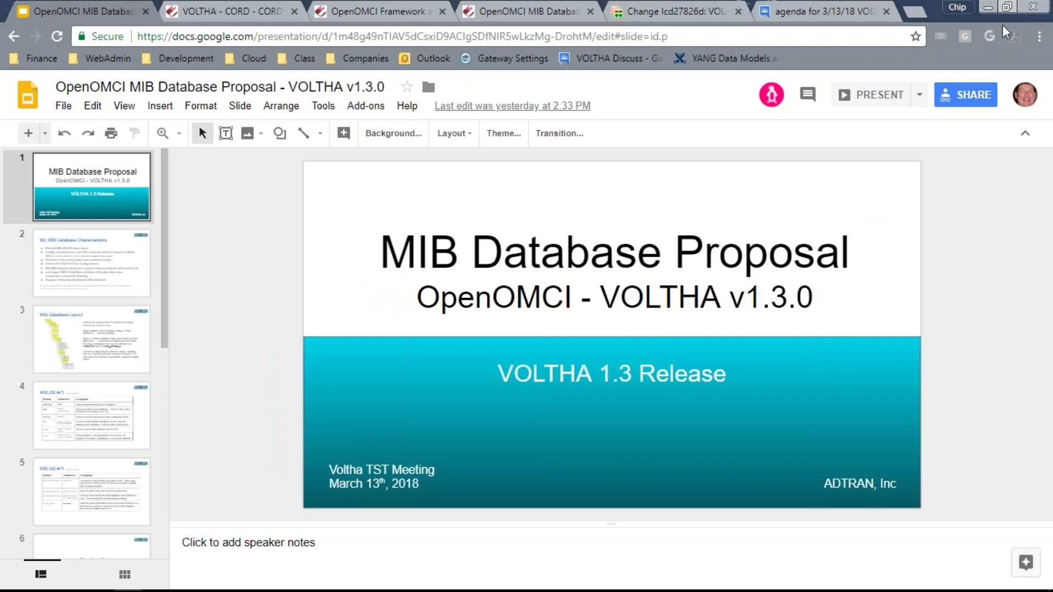
Step: Start presenting the OpenOMCI MIB Database Proposal - VOLTHA v1.3.0 slides in Google Slides
{"action": "left_click", "coordinate": [873, 94]}
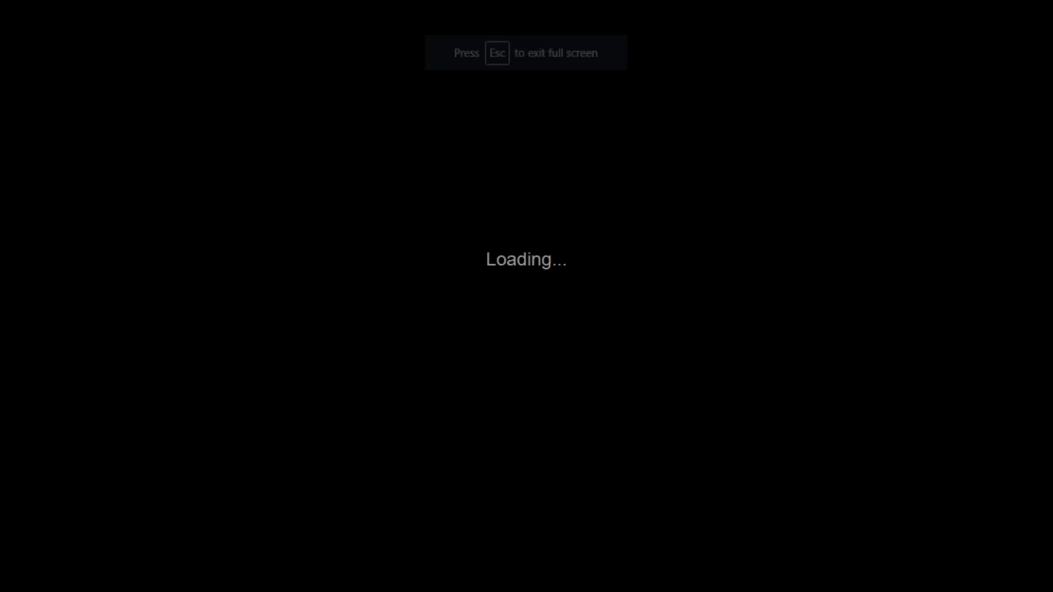